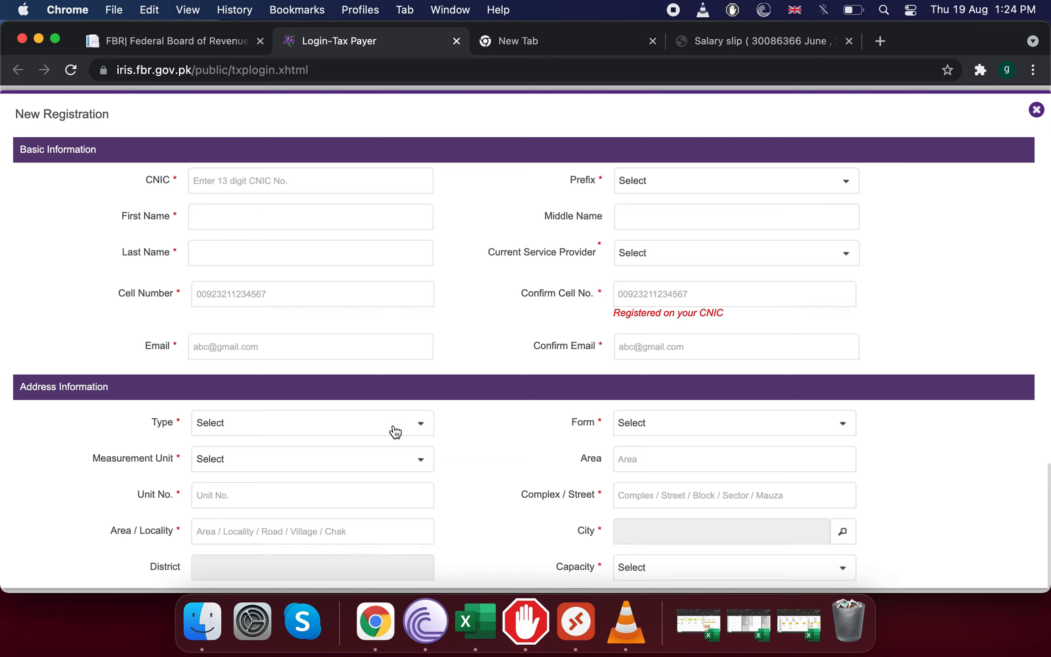
Set the address property type to Residential Property.
{"action": "left_click", "coordinate": [395, 431]}
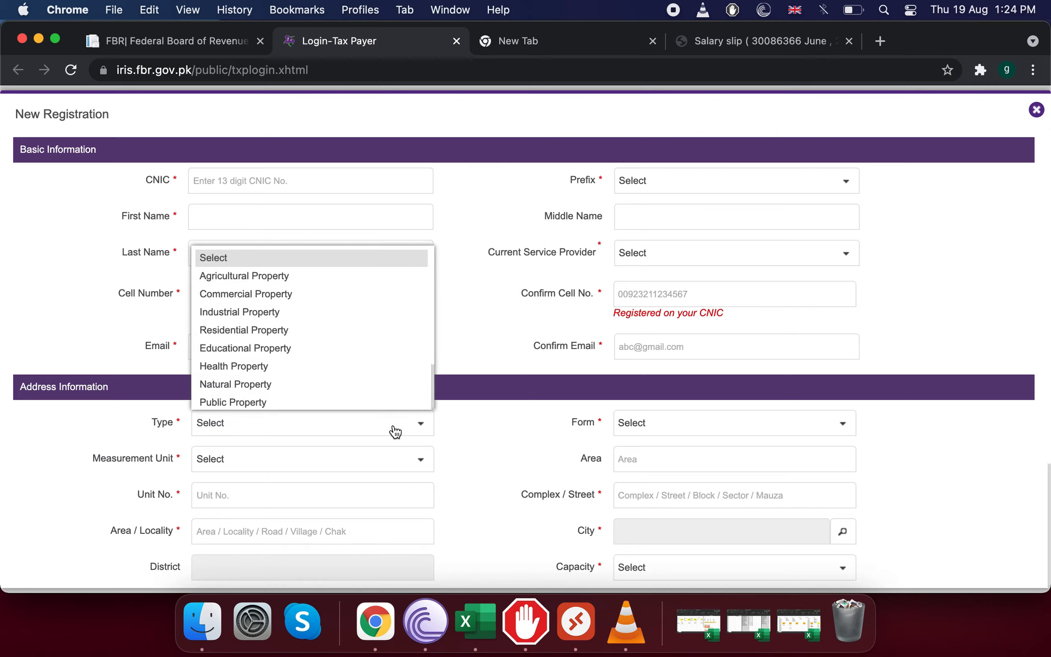
{"action": "left_click", "coordinate": [301, 331]}
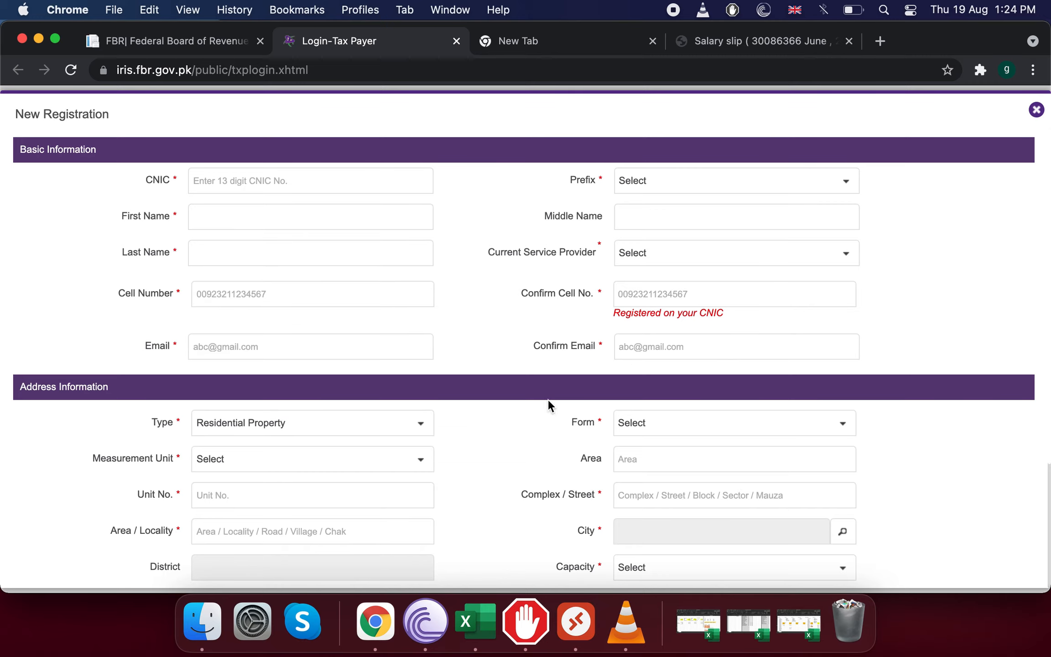
{"action": "left_click", "coordinate": [775, 433]}
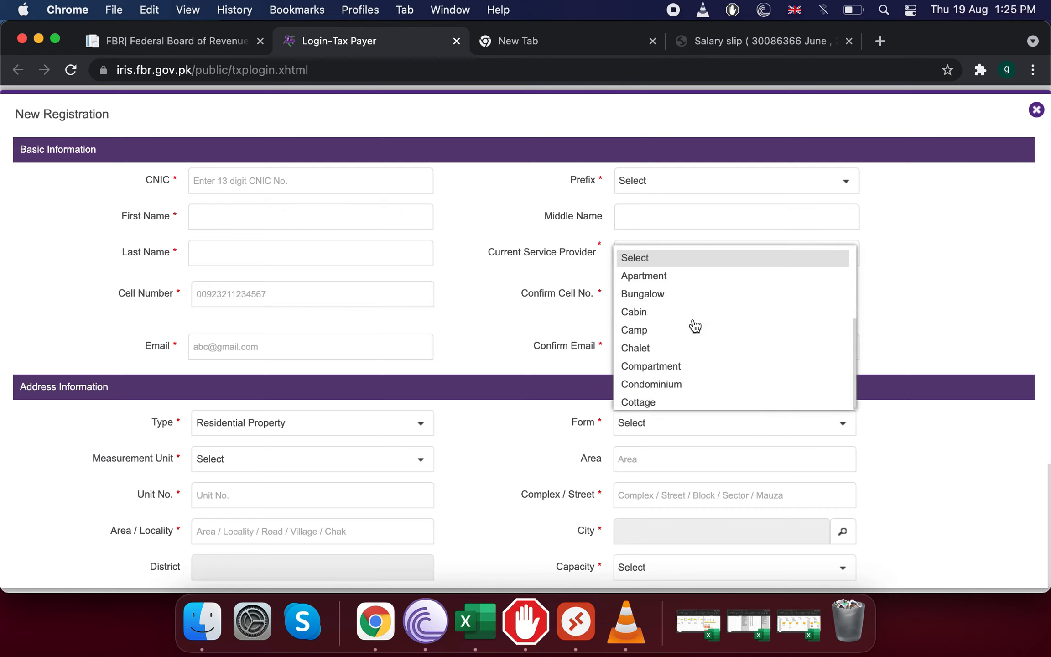
{"action": "scroll", "coordinate": [694, 326], "scroll_direction": "down", "scroll_amount": 3}
{"action": "left_click", "coordinate": [982, 479]}
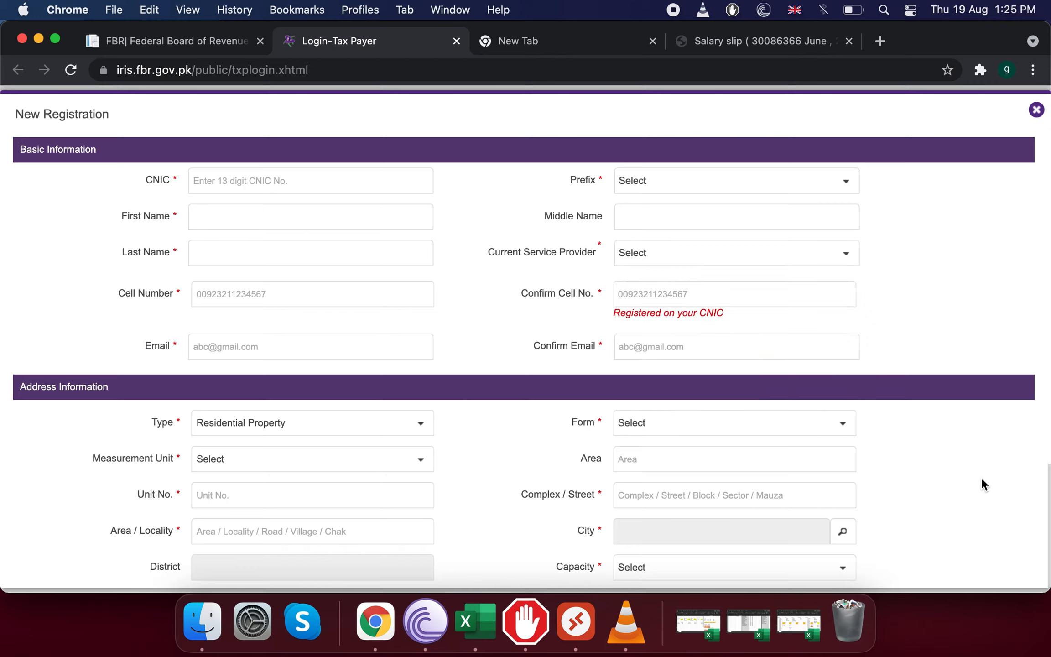
{"action": "left_click", "coordinate": [416, 457]}
{"action": "left_click", "coordinate": [416, 458]}
Set the property form to House and move on to the area field.
{"action": "left_click", "coordinate": [704, 425]}
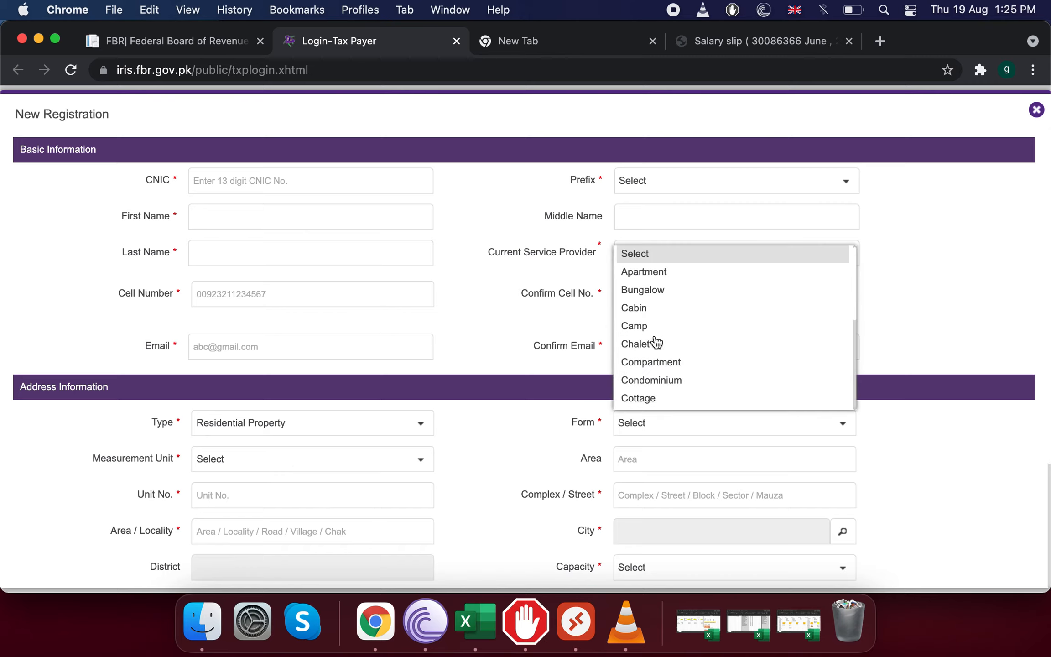
{"action": "scroll", "coordinate": [662, 349], "scroll_direction": "down", "scroll_amount": 4}
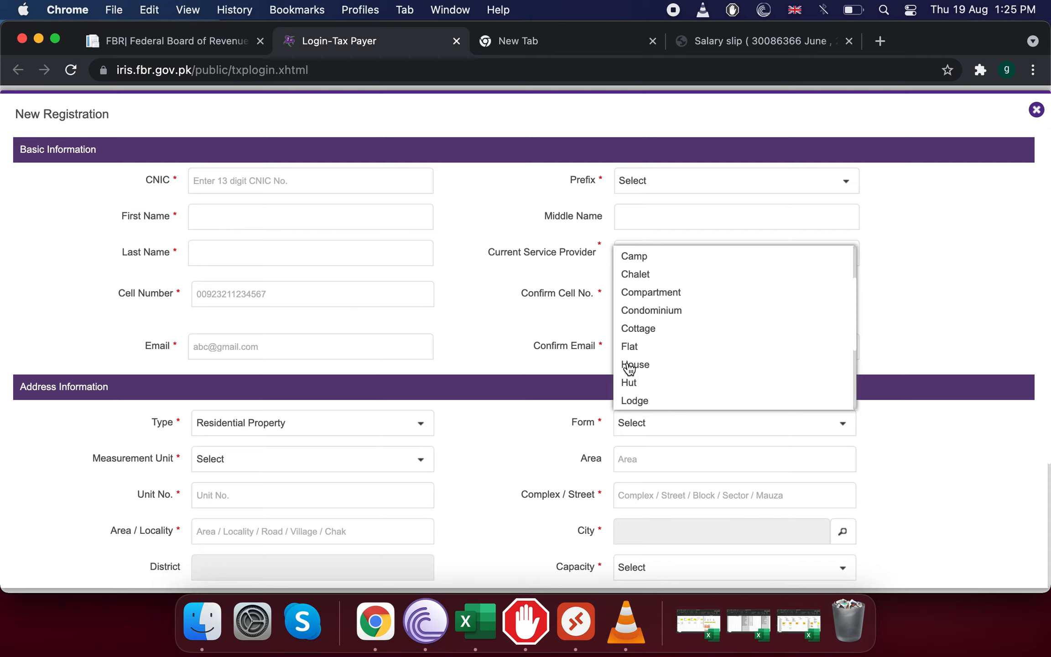
{"action": "left_click", "coordinate": [629, 365]}
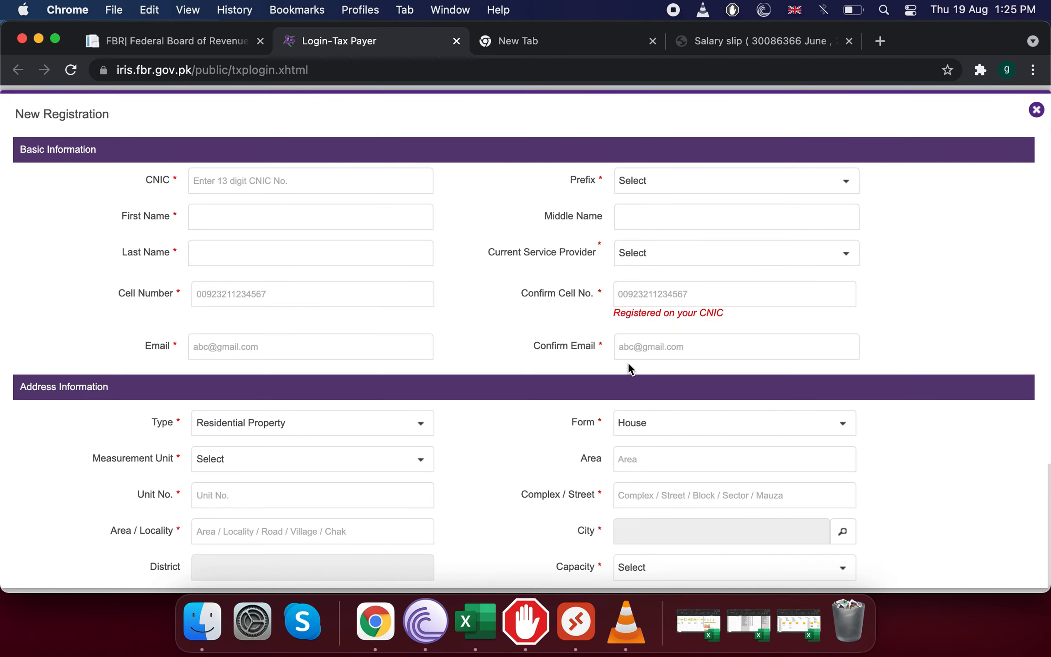
{"action": "left_click", "coordinate": [297, 464]}
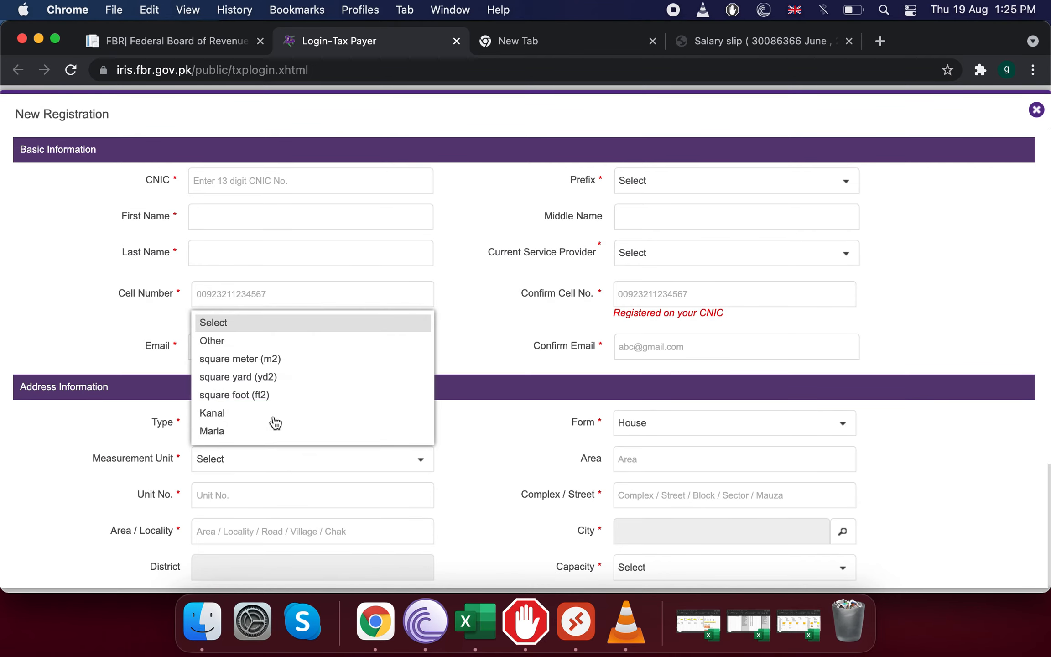
{"action": "left_click", "coordinate": [696, 459]}
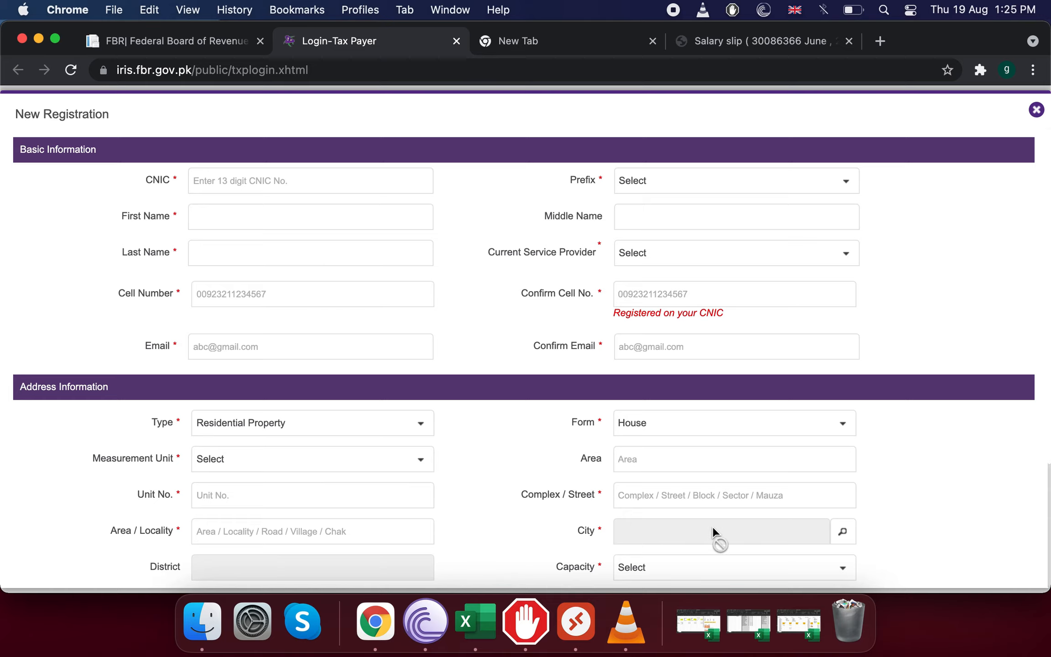
{"action": "scroll", "coordinate": [712, 529], "scroll_direction": "down", "scroll_amount": 3}
Search cities for 'lahore', then close the search without picking one.
{"action": "left_click", "coordinate": [843, 437]}
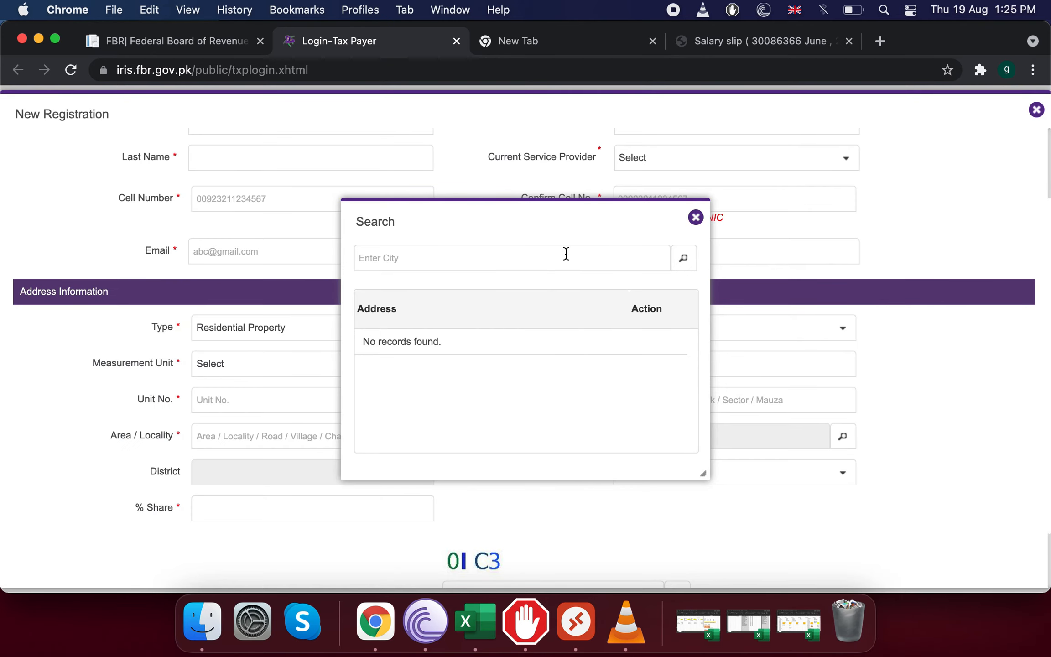
{"action": "type", "text": "lahore"}
{"action": "left_click", "coordinate": [682, 258]}
{"action": "scroll", "coordinate": [523, 376], "scroll_direction": "down", "scroll_amount": 3}
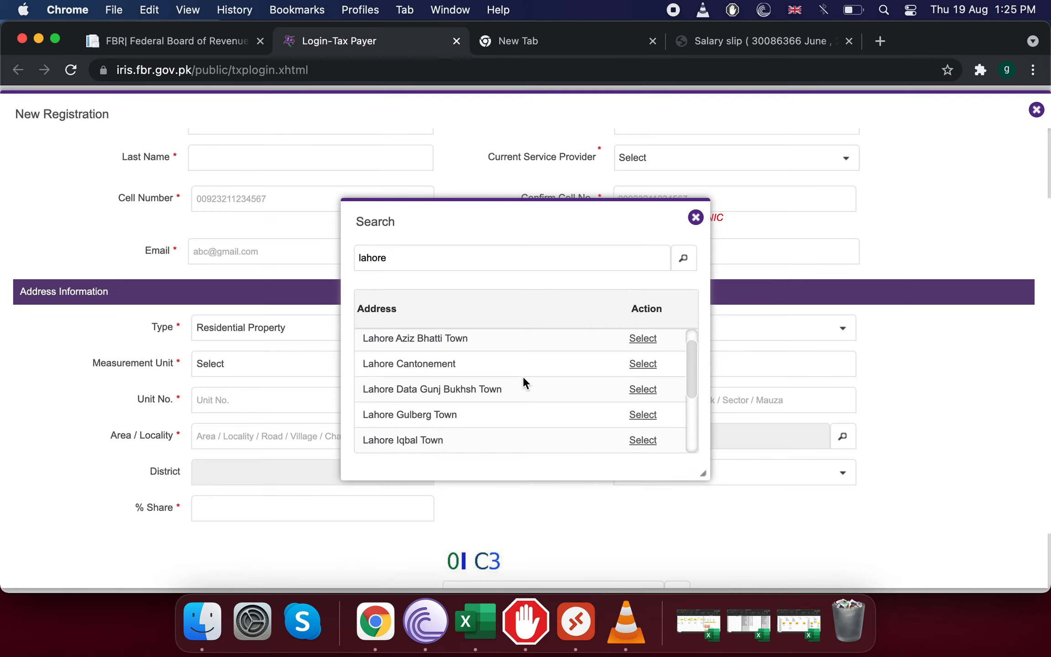
{"action": "scroll", "coordinate": [524, 376], "scroll_direction": "up", "scroll_amount": 2}
{"action": "scroll", "coordinate": [460, 386], "scroll_direction": "down", "scroll_amount": 5}
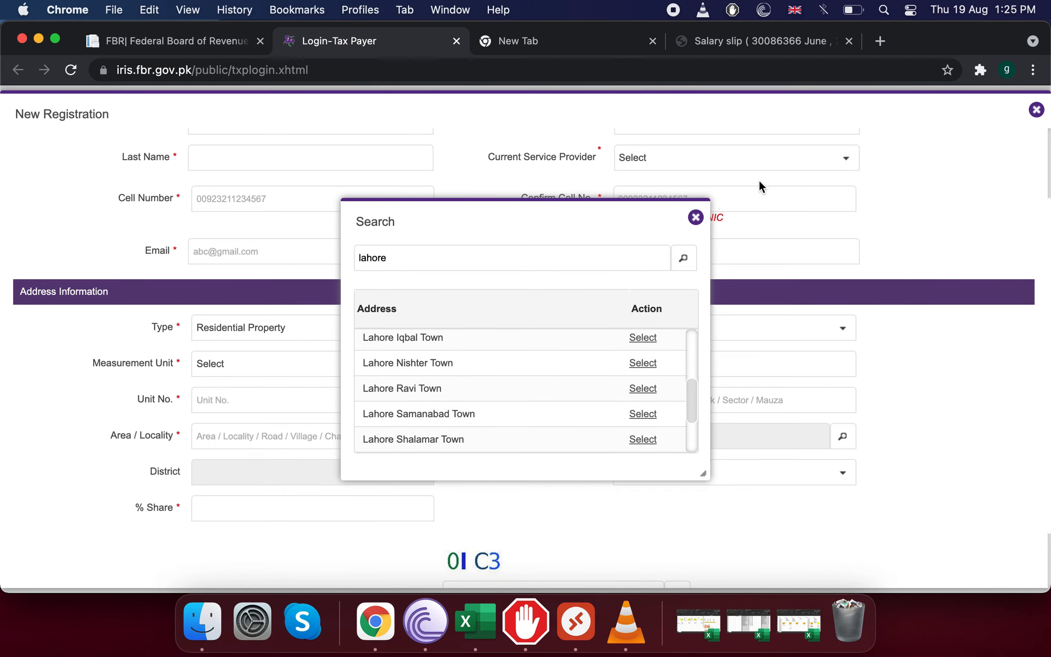
{"action": "left_click", "coordinate": [695, 218]}
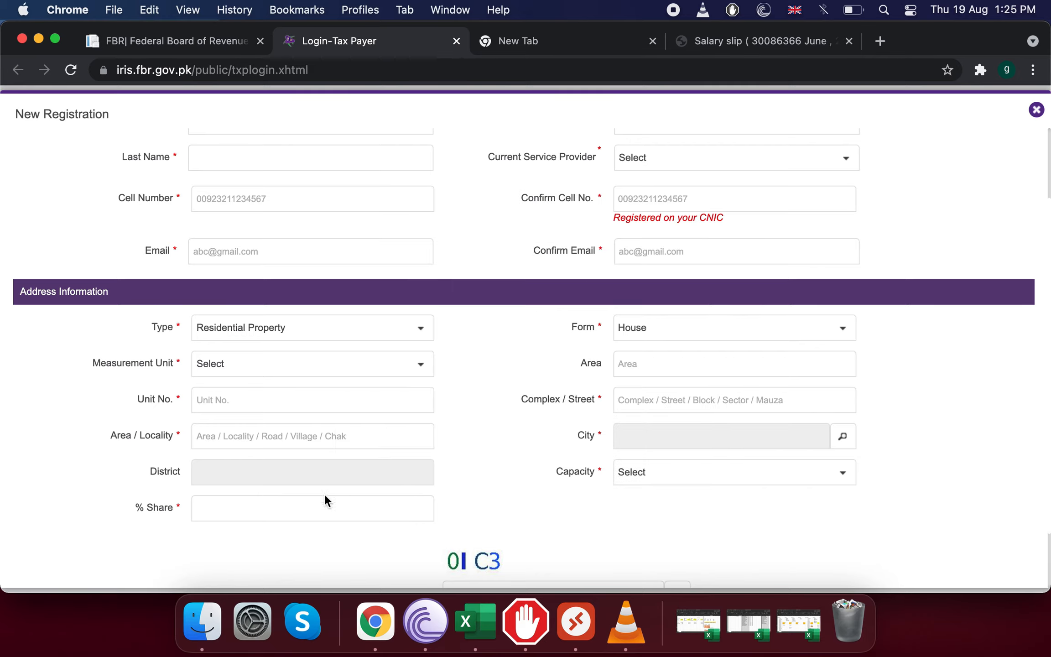
Choose Benami / Lessee / Tenant / Franchisee / Occupant as the capacity, then go to the FBR homepage.
{"action": "left_click", "coordinate": [848, 469]}
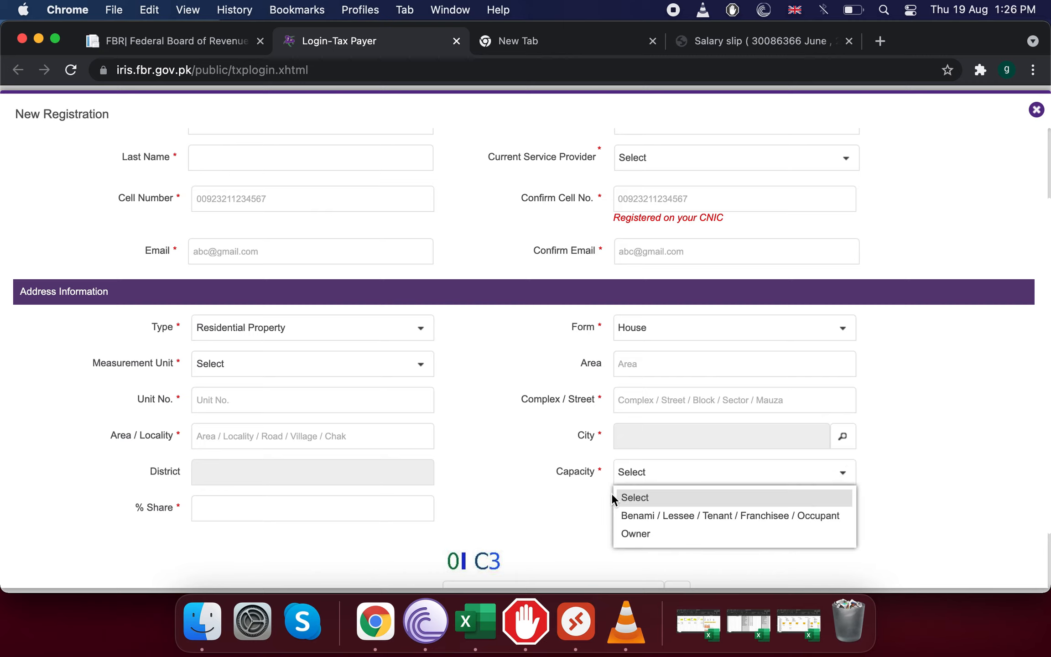
{"action": "left_click", "coordinate": [671, 520]}
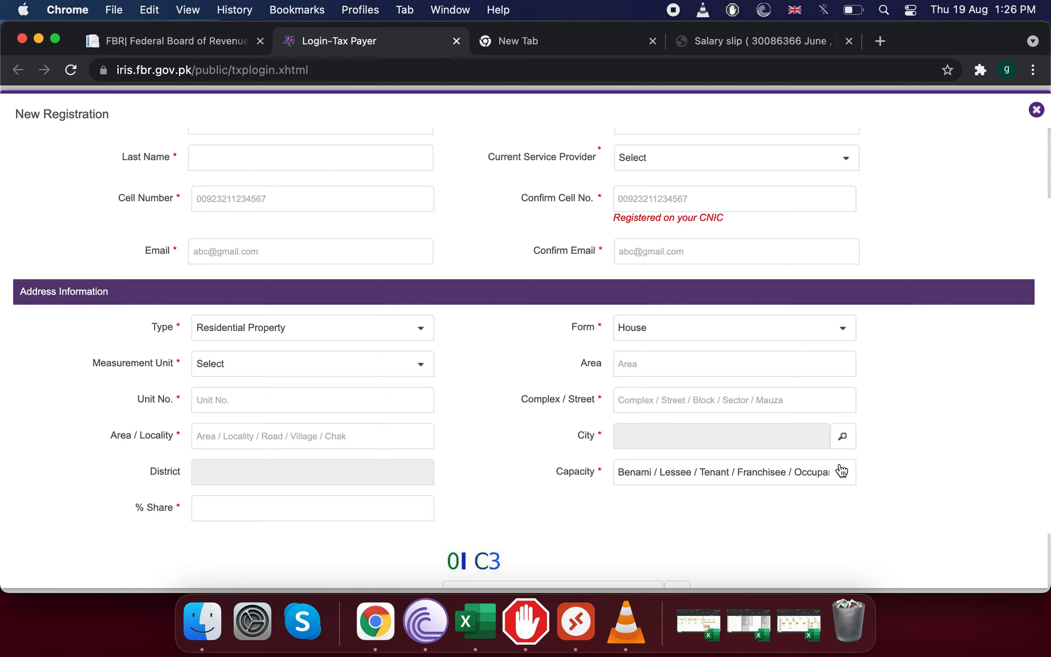
{"action": "scroll", "coordinate": [868, 417], "scroll_direction": "down", "scroll_amount": 2}
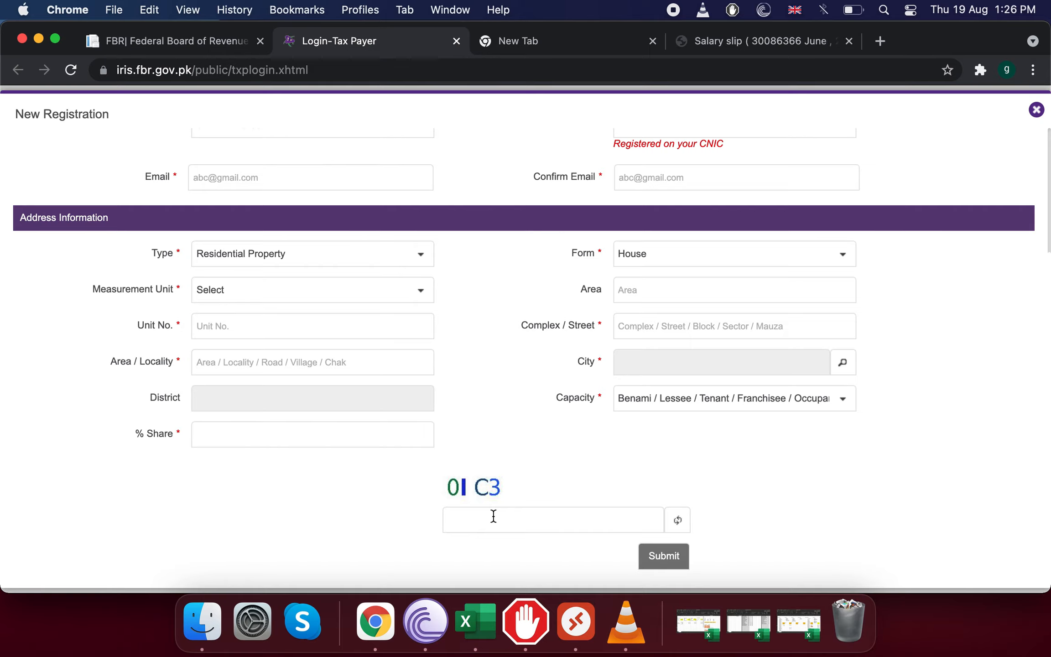
{"action": "scroll", "coordinate": [493, 516], "scroll_direction": "up", "scroll_amount": 1}
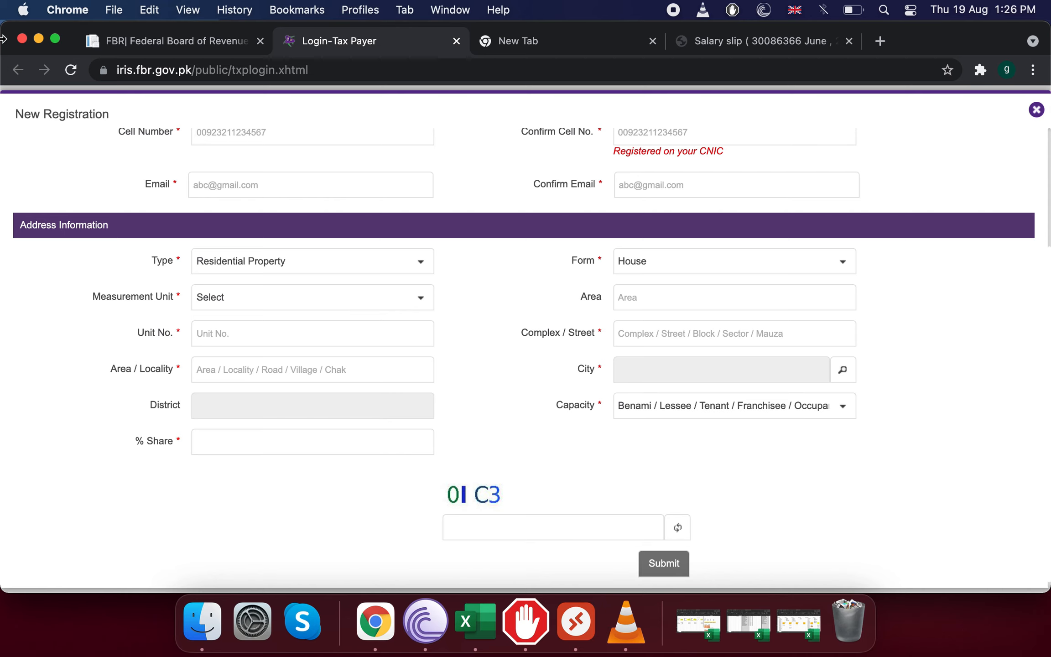
{"action": "left_click", "coordinate": [182, 43]}
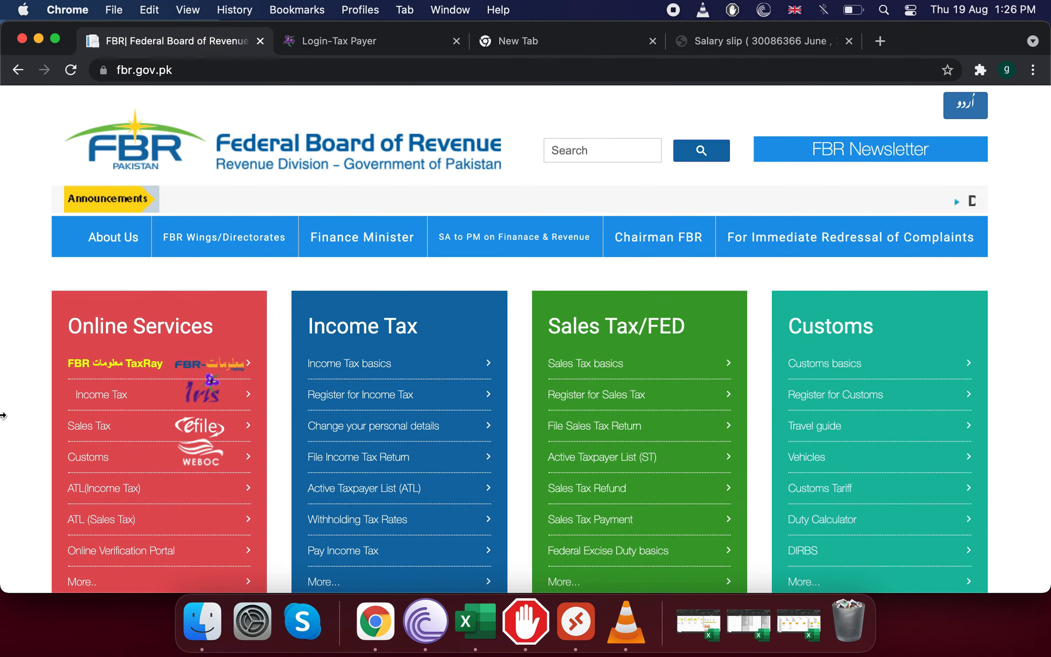
Log in to Income Tax (IRIS) from fbr.gov.pk with the registration number and password.
{"action": "left_click", "coordinate": [354, 40]}
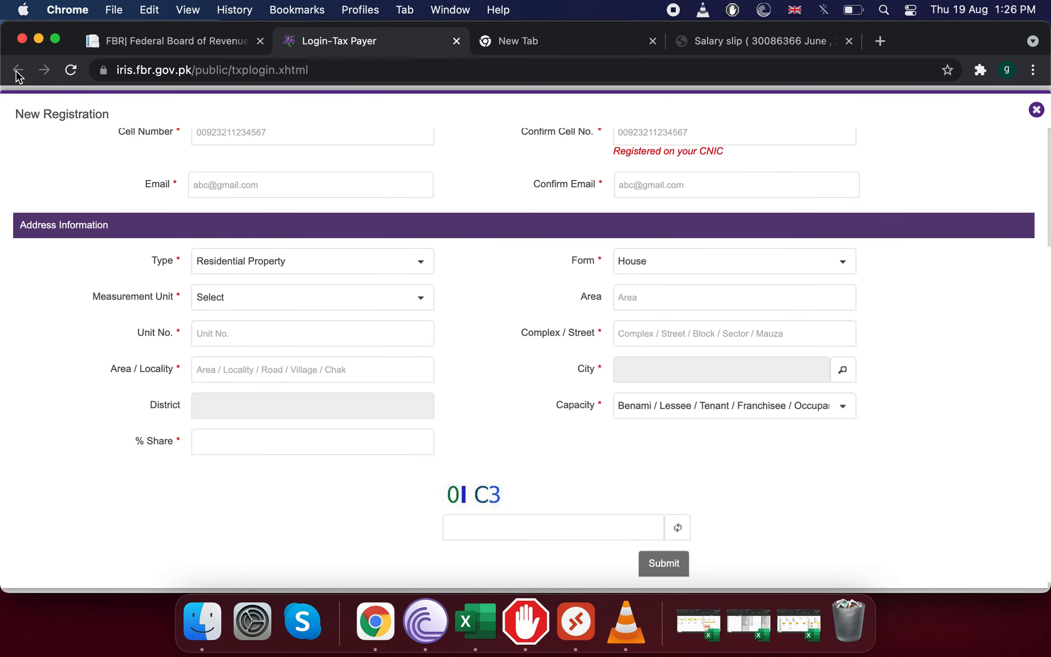
{"action": "left_click", "coordinate": [149, 39]}
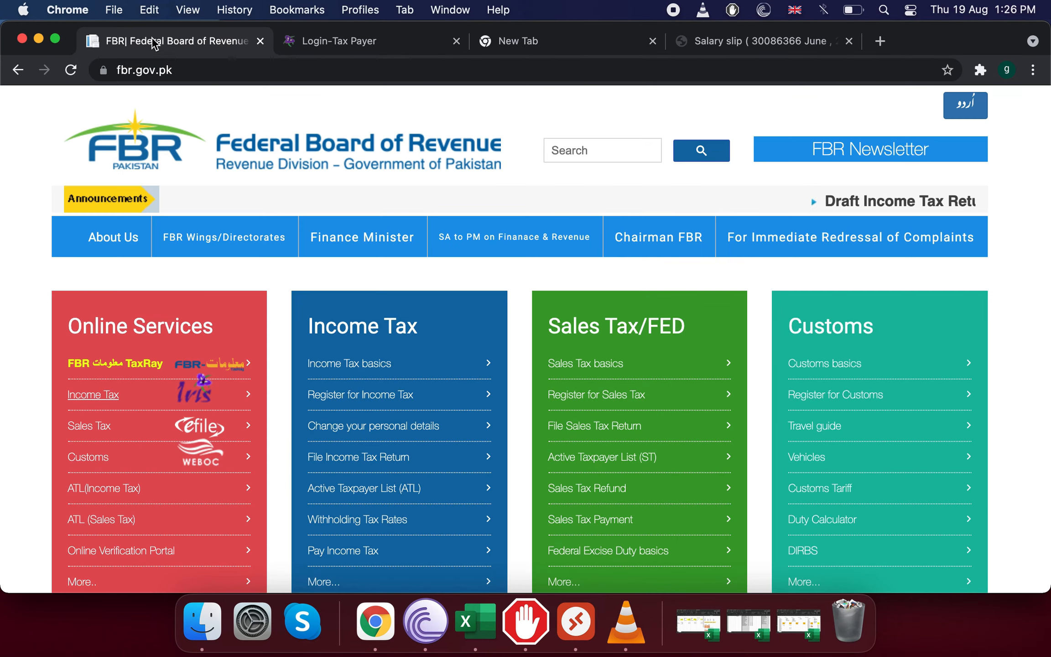
{"action": "left_click", "coordinate": [108, 396]}
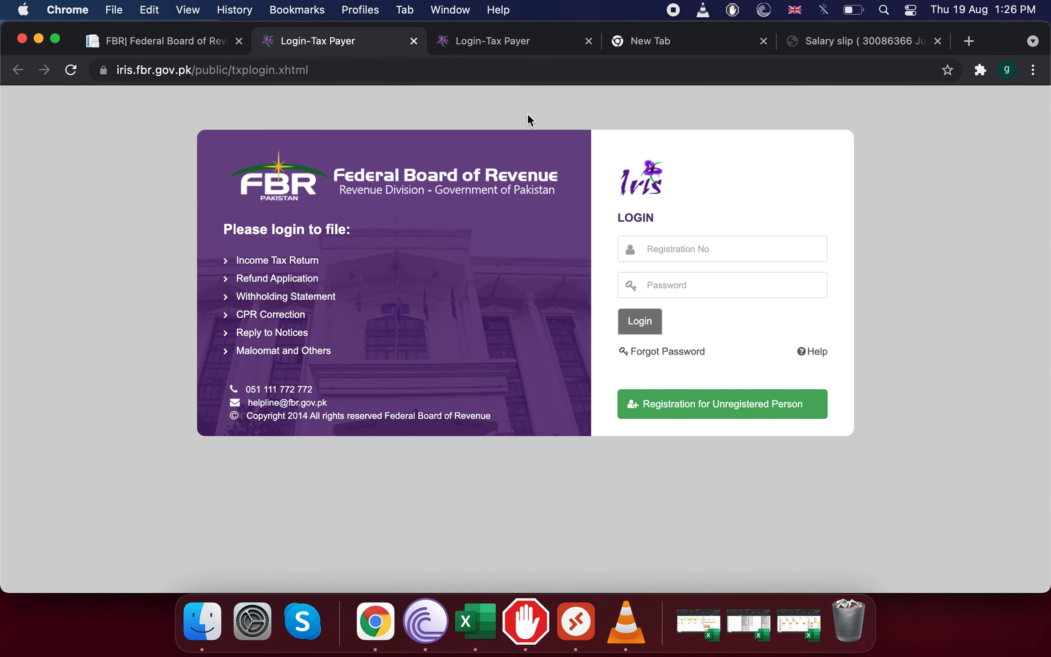
{"action": "left_click", "coordinate": [691, 261]}
{"action": "type", "text": "•"}
{"action": "type", "text": "•"}
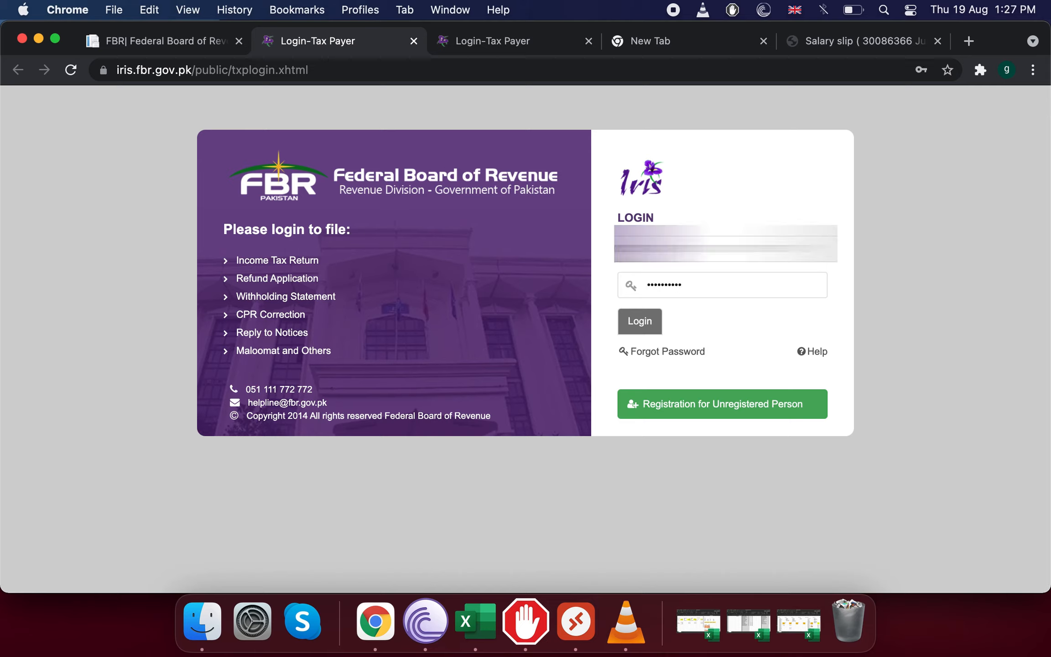
{"action": "left_click", "coordinate": [656, 327]}
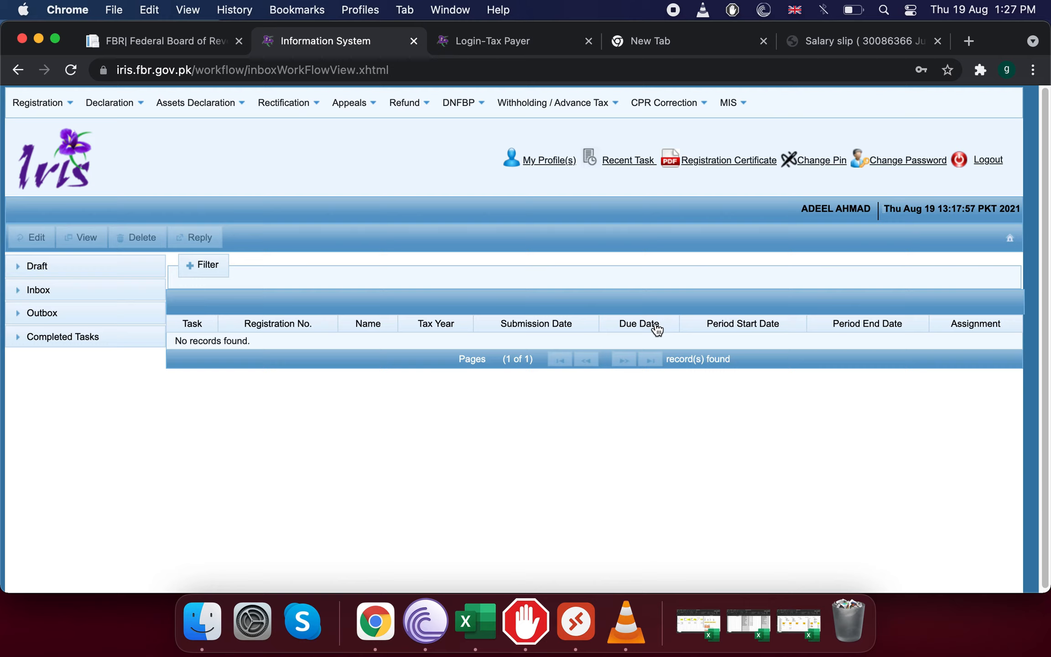
Open the June 2021 salary slip PDF and highlight the gross pay of 60,671.00.
{"action": "left_click", "coordinate": [819, 50]}
{"action": "scroll", "coordinate": [643, 365], "scroll_direction": "down", "scroll_amount": 2}
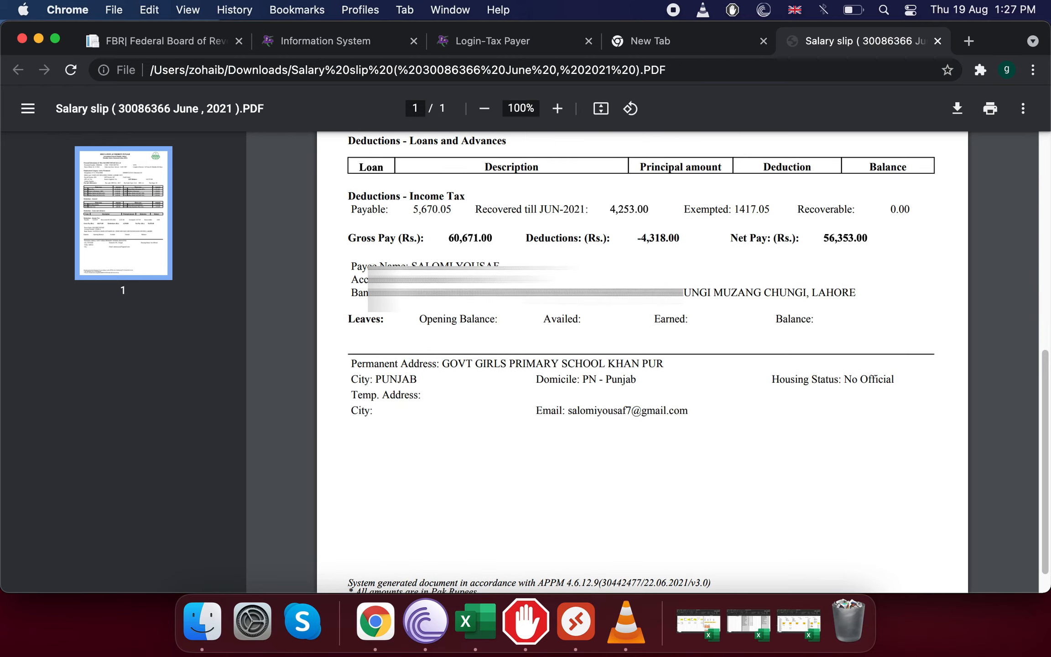
{"action": "scroll", "coordinate": [445, 279], "scroll_direction": "up", "scroll_amount": 2}
{"action": "left_click_drag", "start_coordinate": [349, 294], "coordinate": [495, 298]}
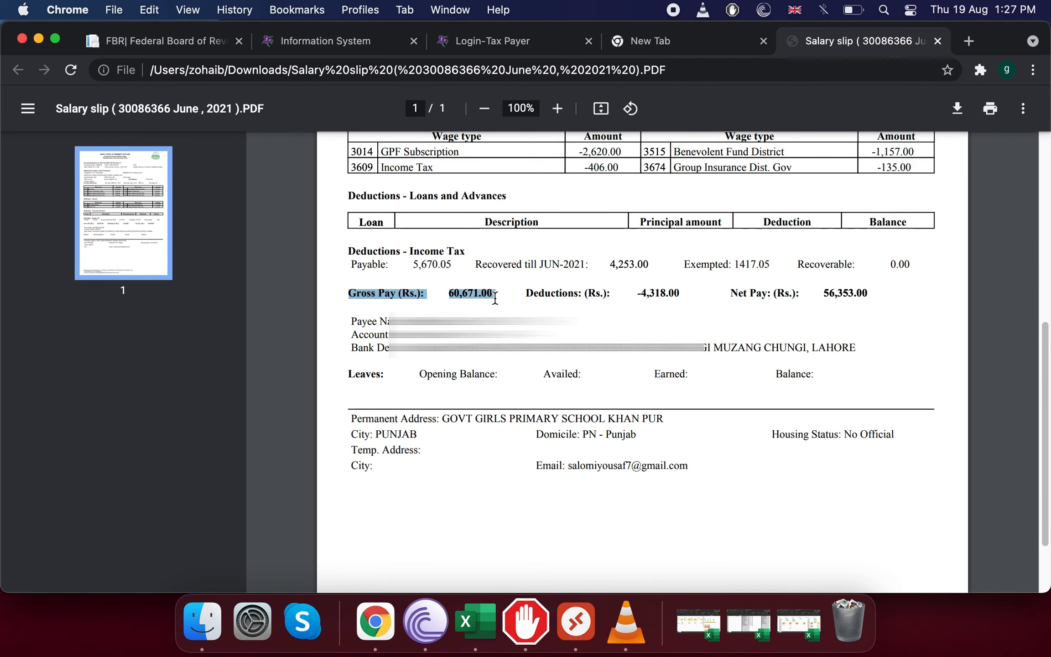
{"action": "left_click", "coordinate": [506, 299]}
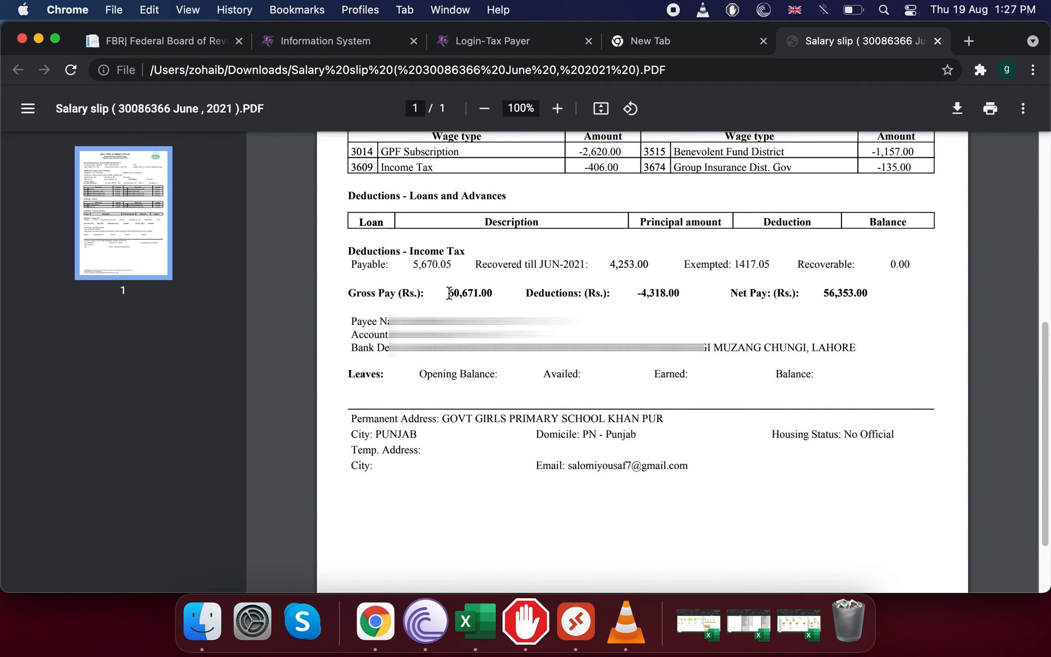
{"action": "left_click_drag", "start_coordinate": [448, 293], "coordinate": [502, 293]}
{"action": "left_click", "coordinate": [490, 293]}
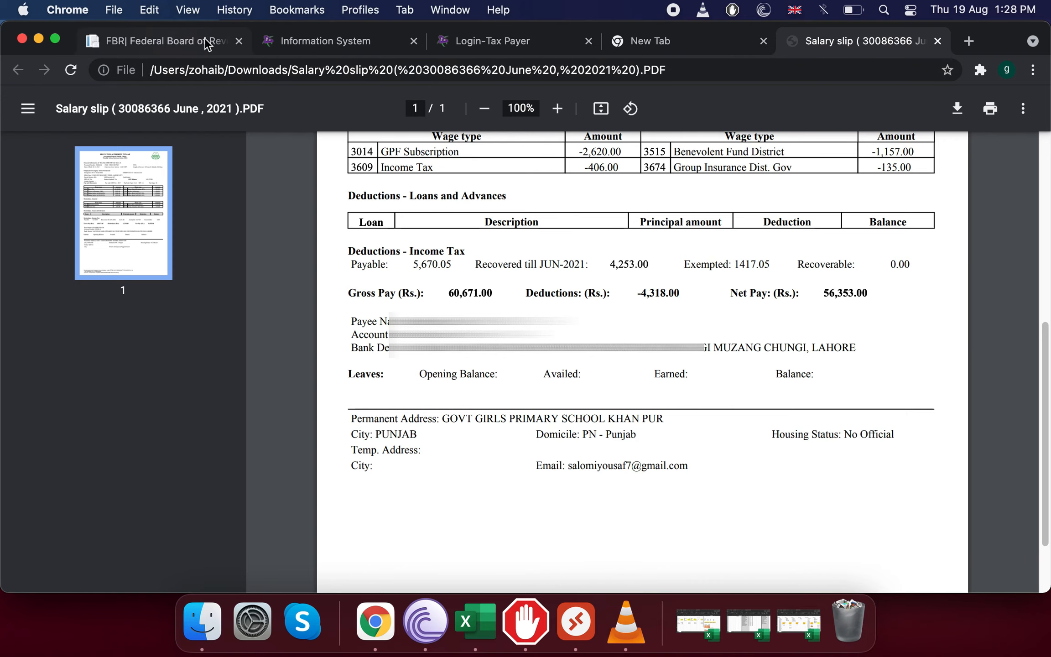
From the IRIS inbox, start a new normal individual income tax return.
{"action": "left_click", "coordinate": [289, 38]}
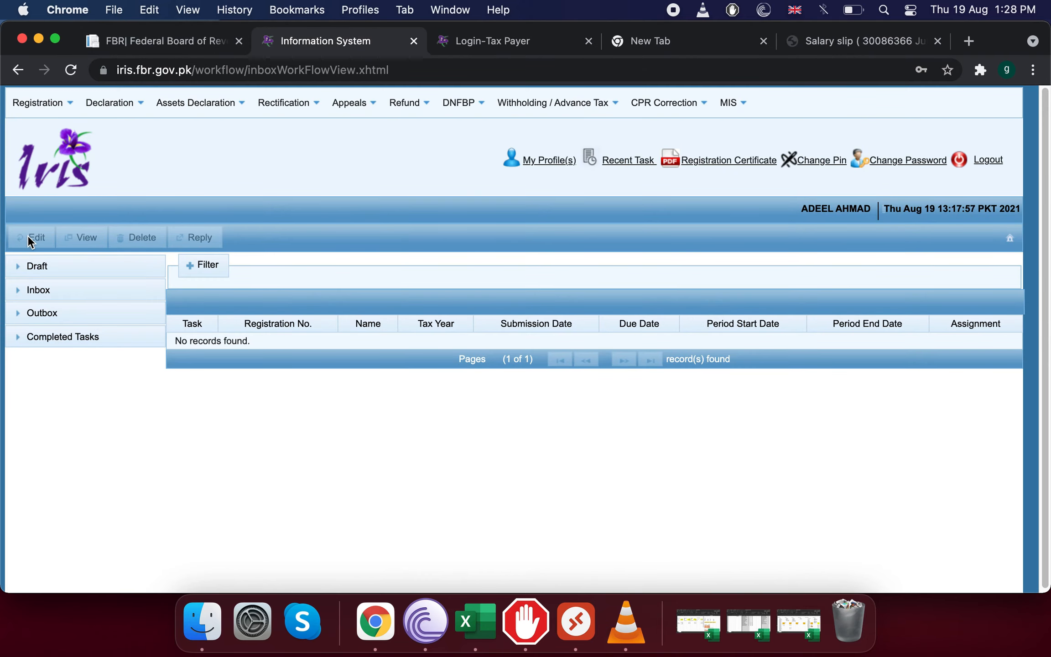
{"action": "left_click", "coordinate": [95, 108]}
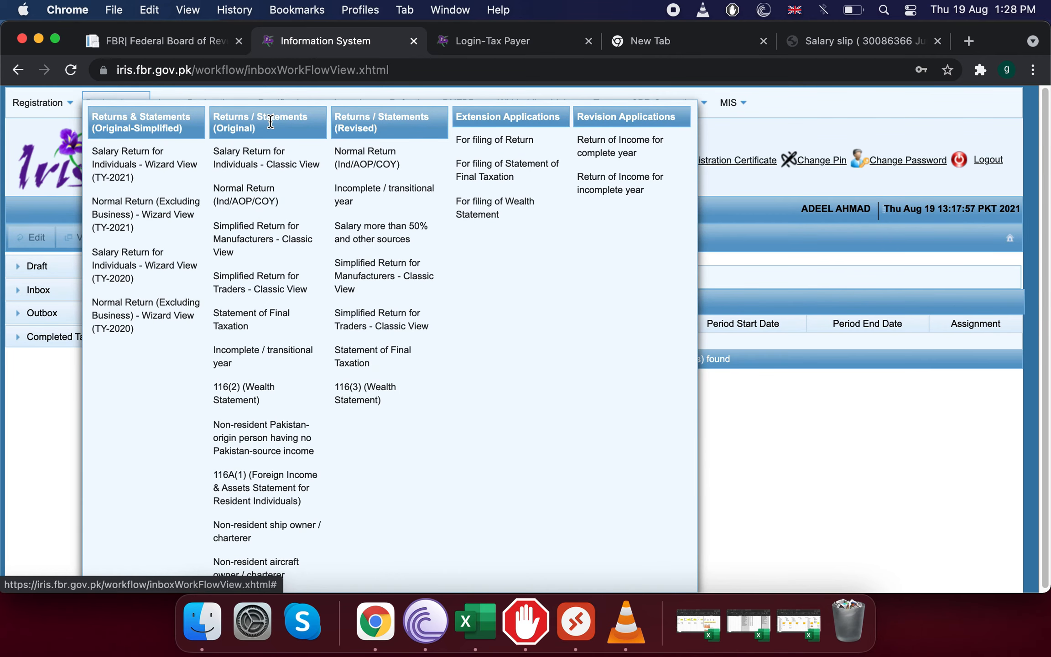
{"action": "left_click", "coordinate": [257, 197]}
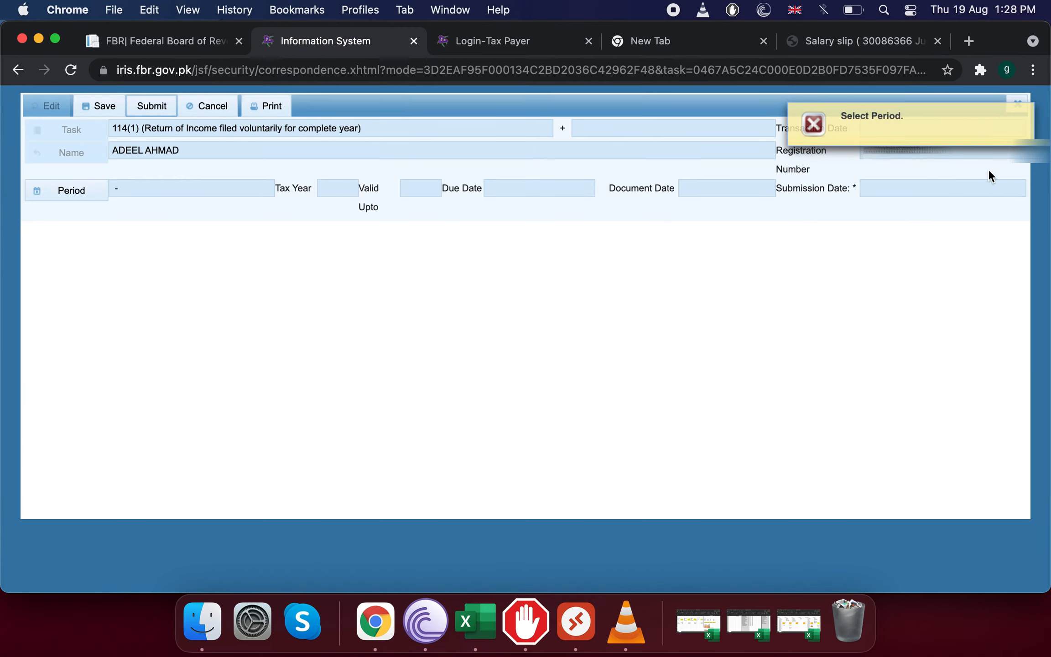
Select tax period 2021 (01-Jul-2020 to 30-Jun-2021) for the return.
{"action": "left_click", "coordinate": [66, 201]}
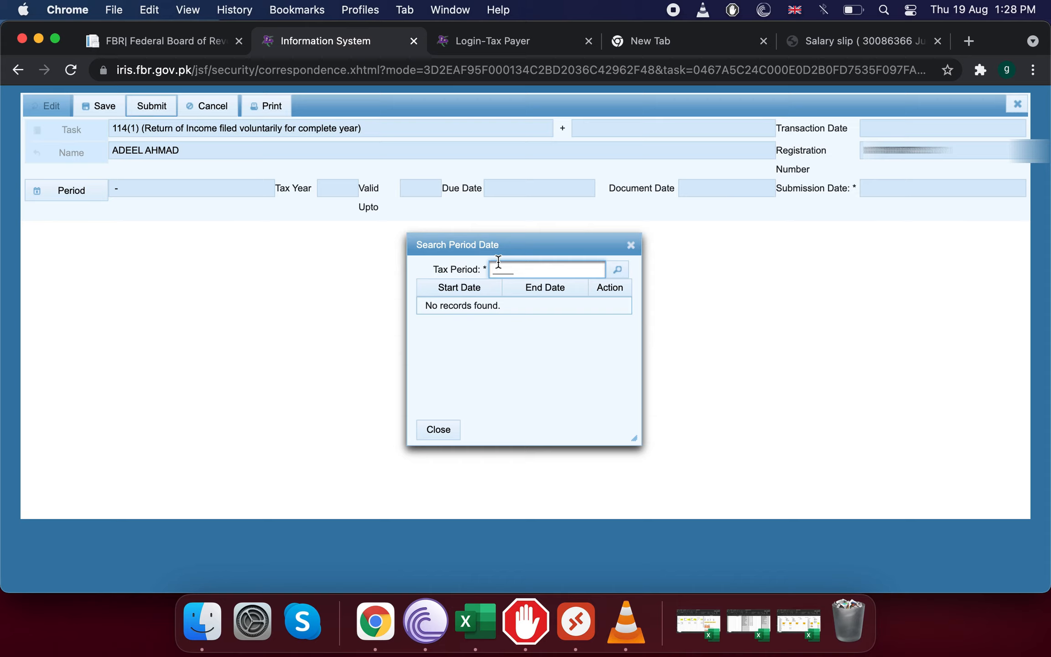
{"action": "type", "text": "2021"}
{"action": "left_click", "coordinate": [619, 269]}
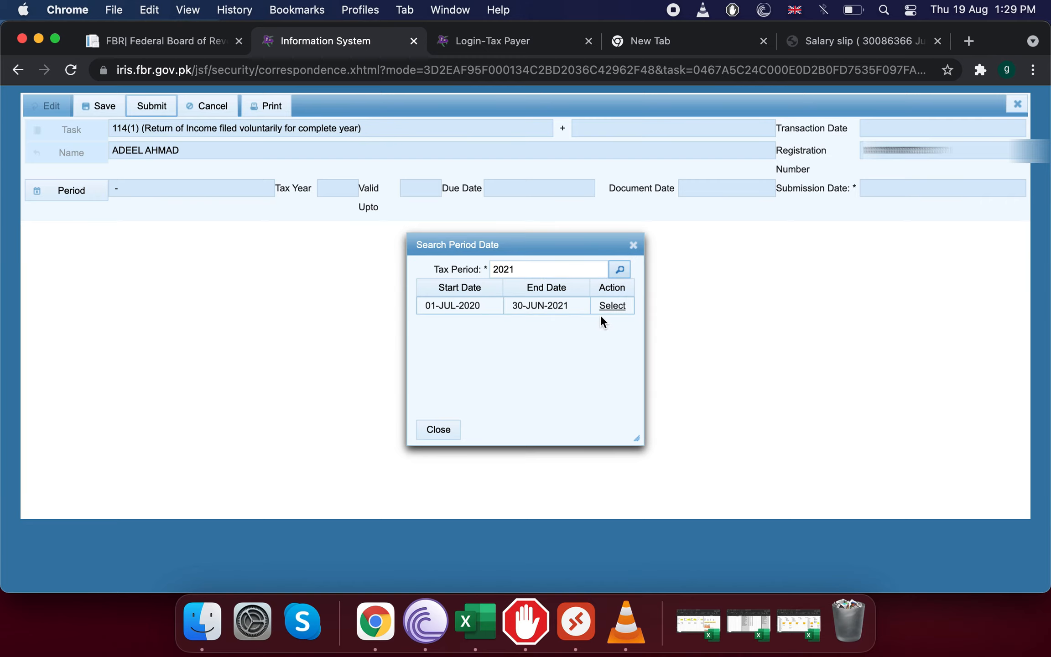
{"action": "left_click", "coordinate": [612, 306]}
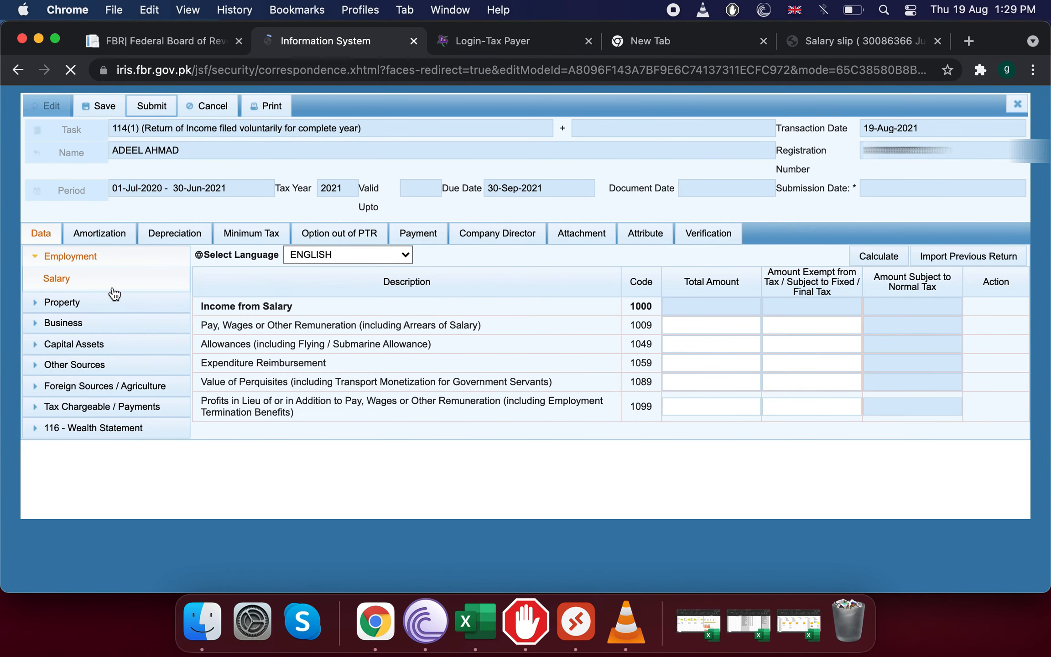
{"action": "left_click", "coordinate": [681, 328]}
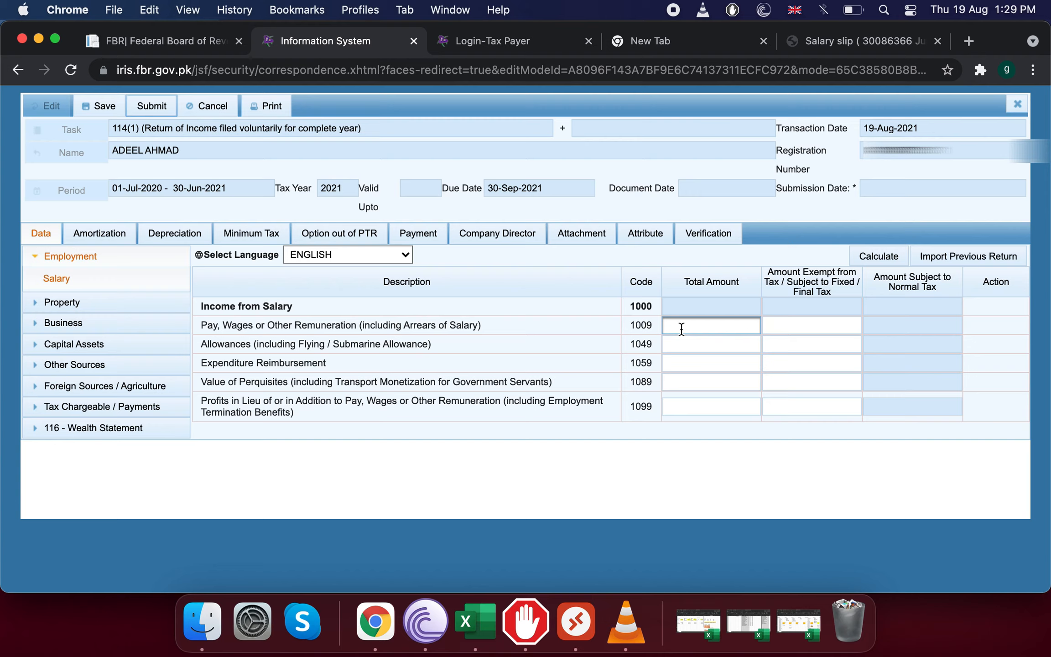
Enter 710,000 as pay and wages under code 1009 and recalculate the salary totals.
{"action": "type", "text": "7"}
{"action": "type", "text": "100000"}
{"action": "left_click", "coordinate": [878, 256]}
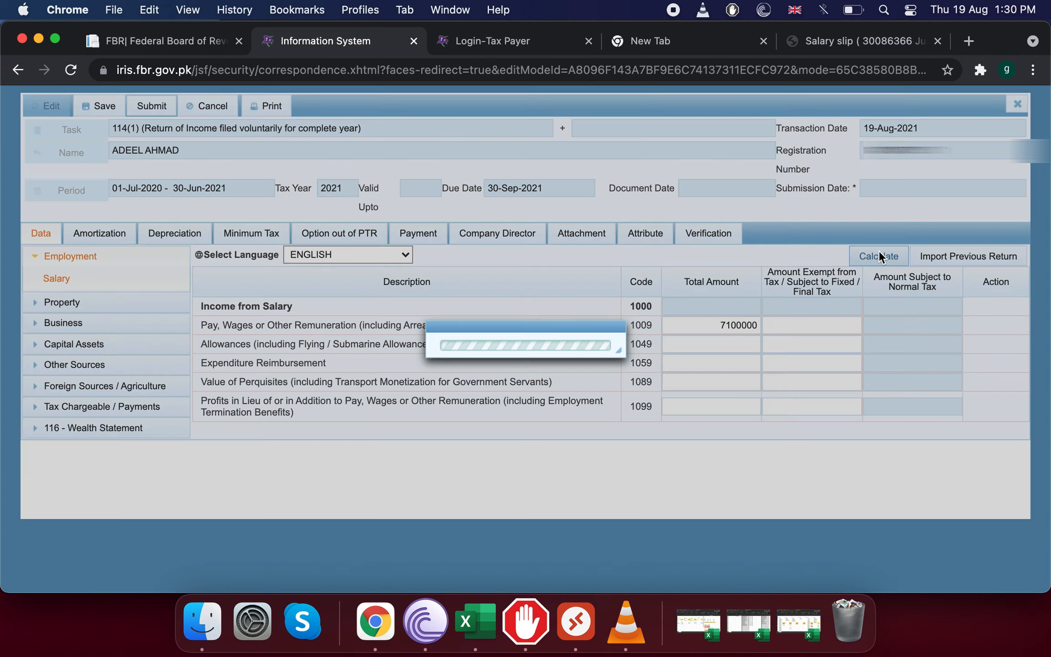
{"action": "left_click", "coordinate": [879, 256]}
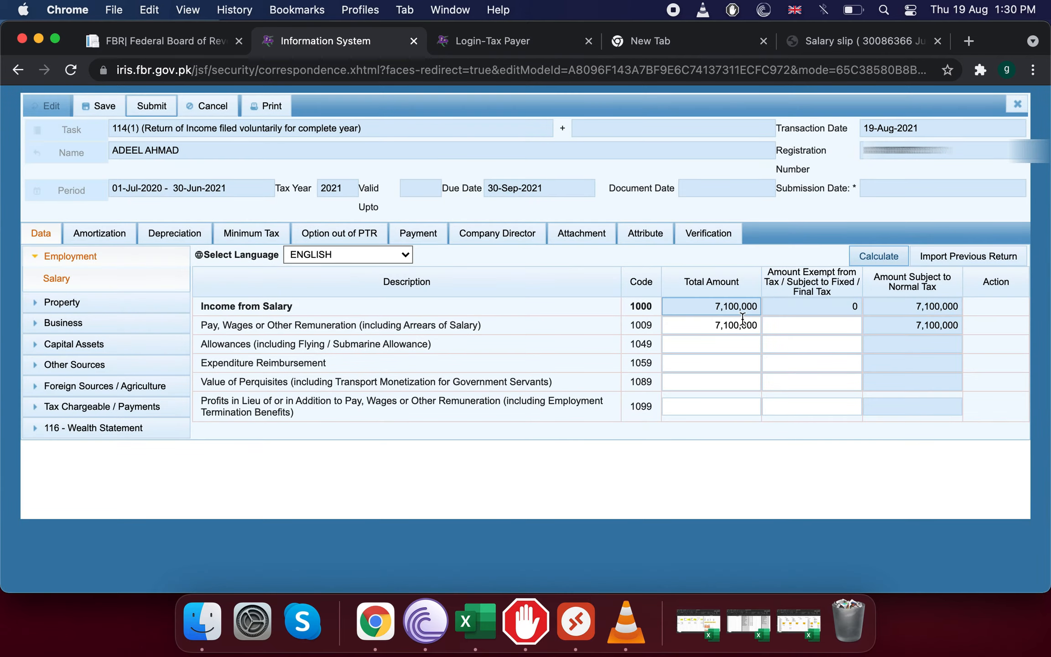
{"action": "double_click", "coordinate": [743, 327]}
{"action": "left_click", "coordinate": [743, 327]}
{"action": "left_click", "coordinate": [783, 327]}
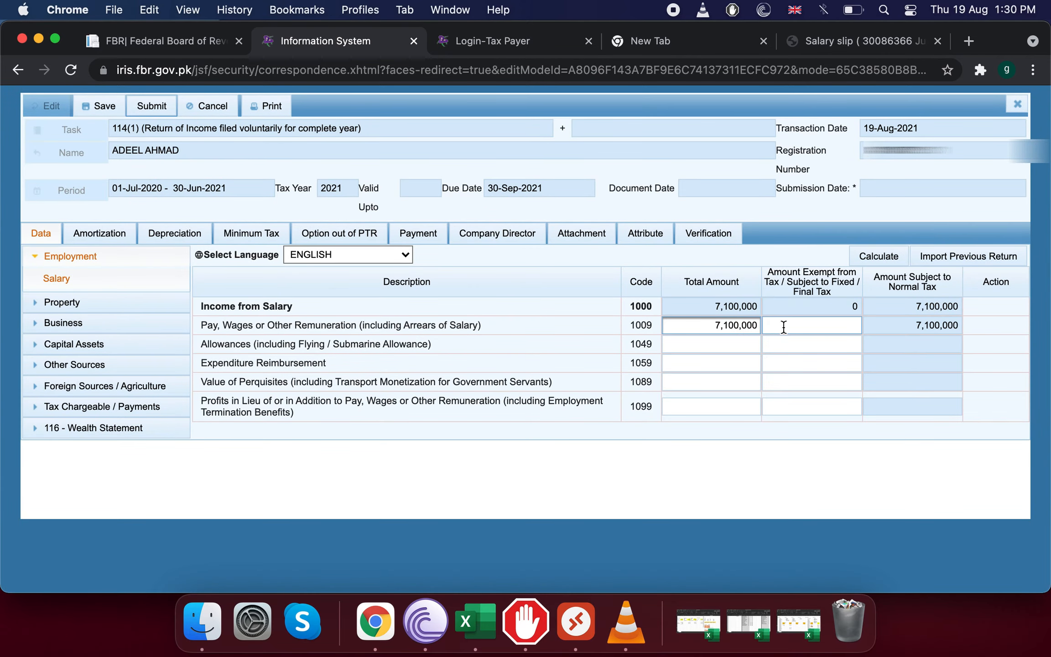
{"action": "key", "text": "BackSpace"}
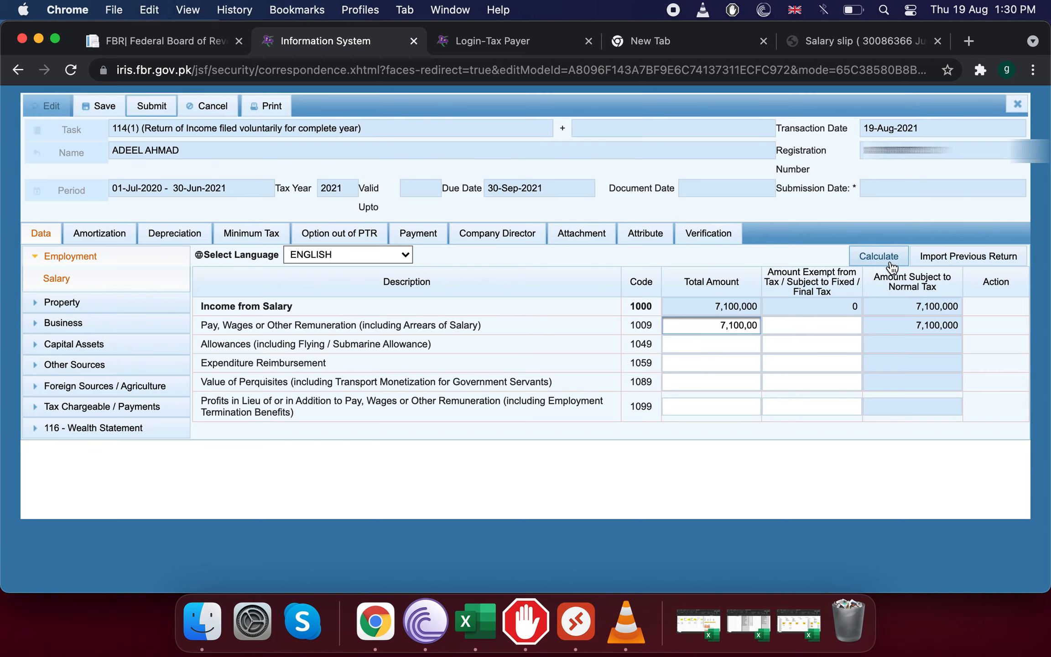
{"action": "left_click", "coordinate": [875, 264]}
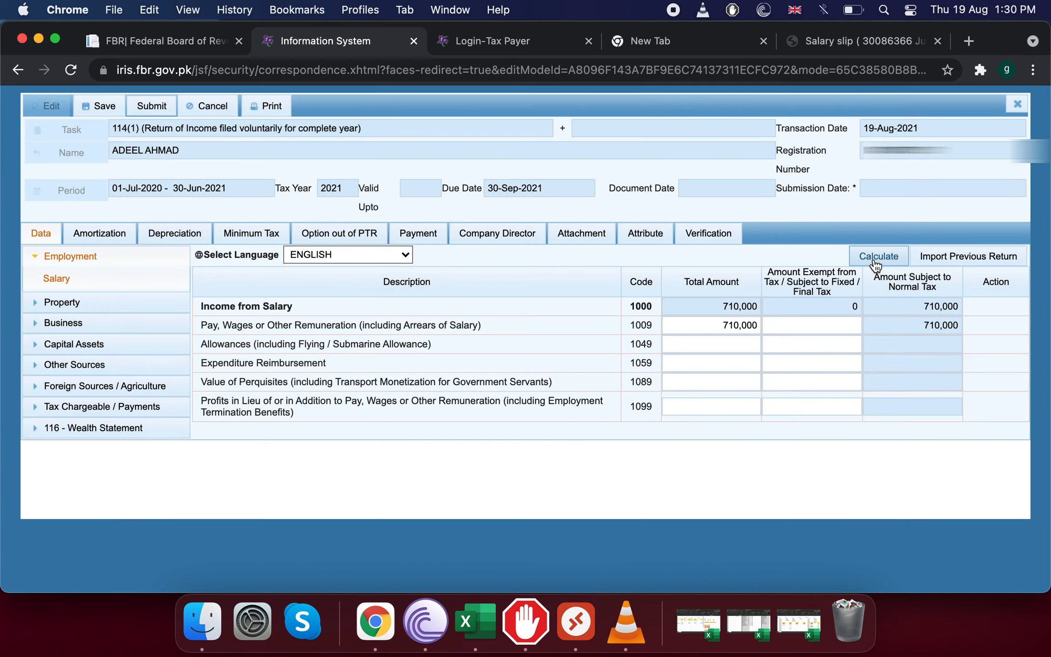
{"action": "left_click", "coordinate": [876, 264]}
Enter 1,410 from the salary slip as code 1009's exempt amount and recalculate.
{"action": "left_click", "coordinate": [838, 45]}
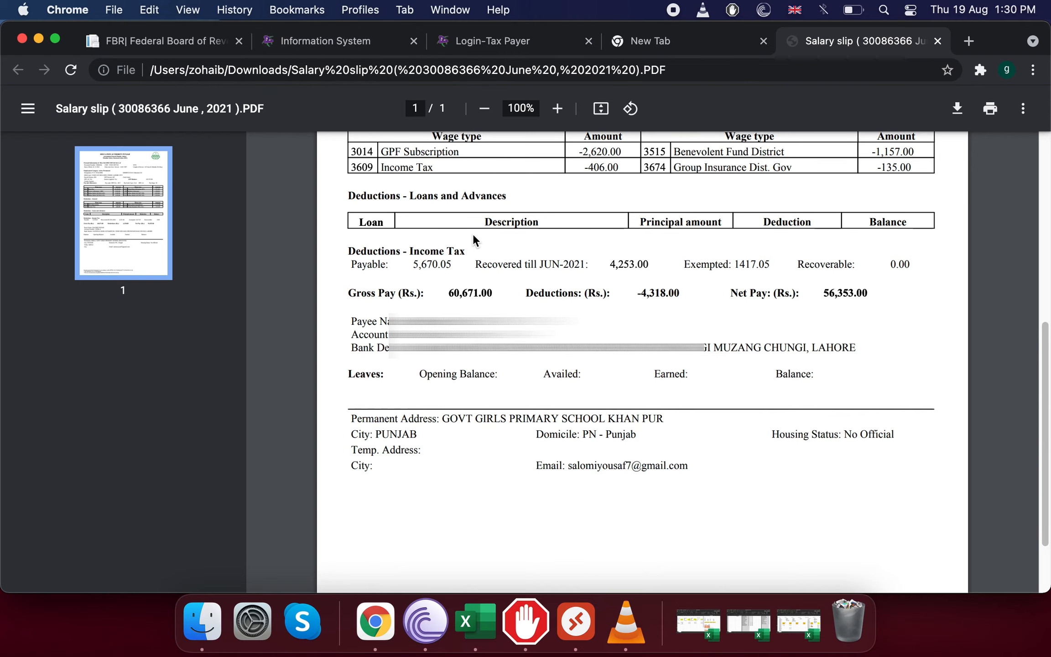
{"action": "left_click", "coordinate": [329, 50]}
{"action": "left_click", "coordinate": [840, 323]}
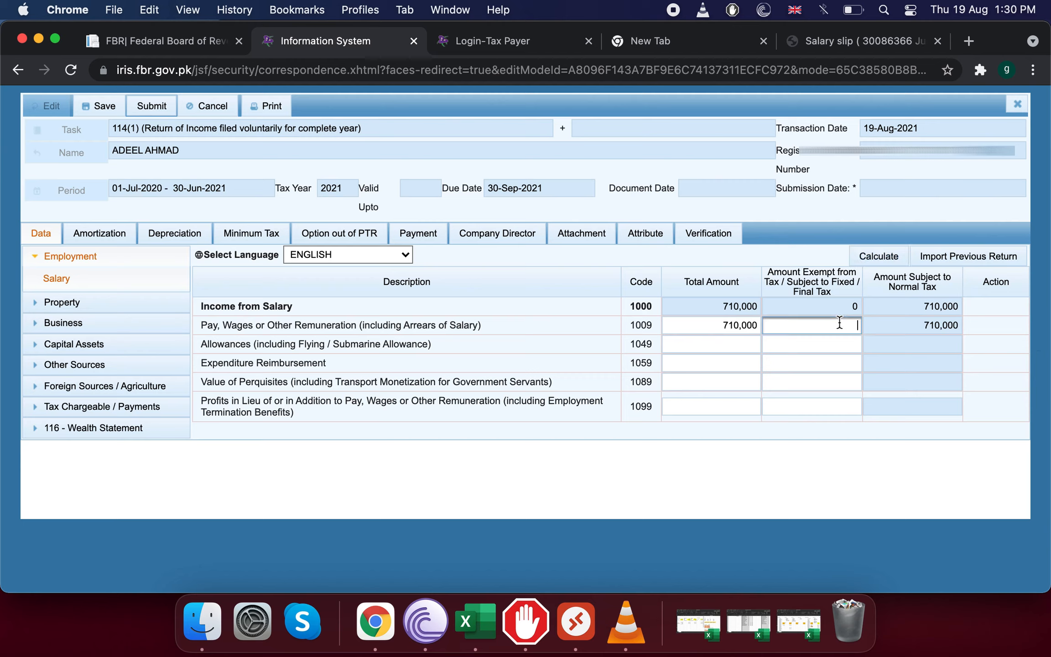
{"action": "type", "text": "1410"}
{"action": "left_click", "coordinate": [875, 256]}
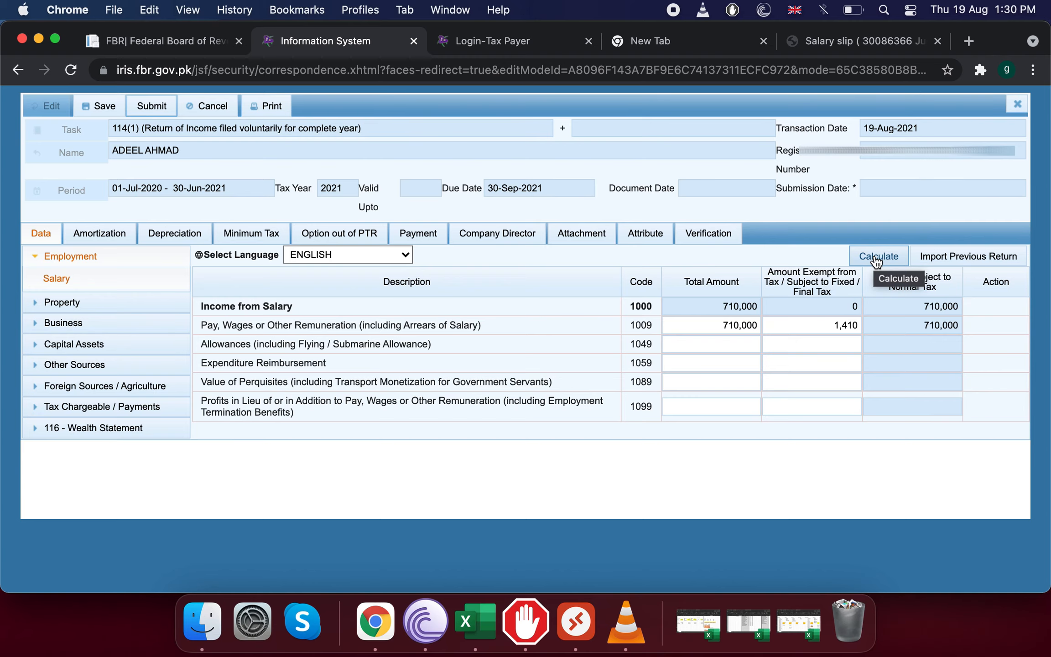
{"action": "left_click", "coordinate": [874, 256]}
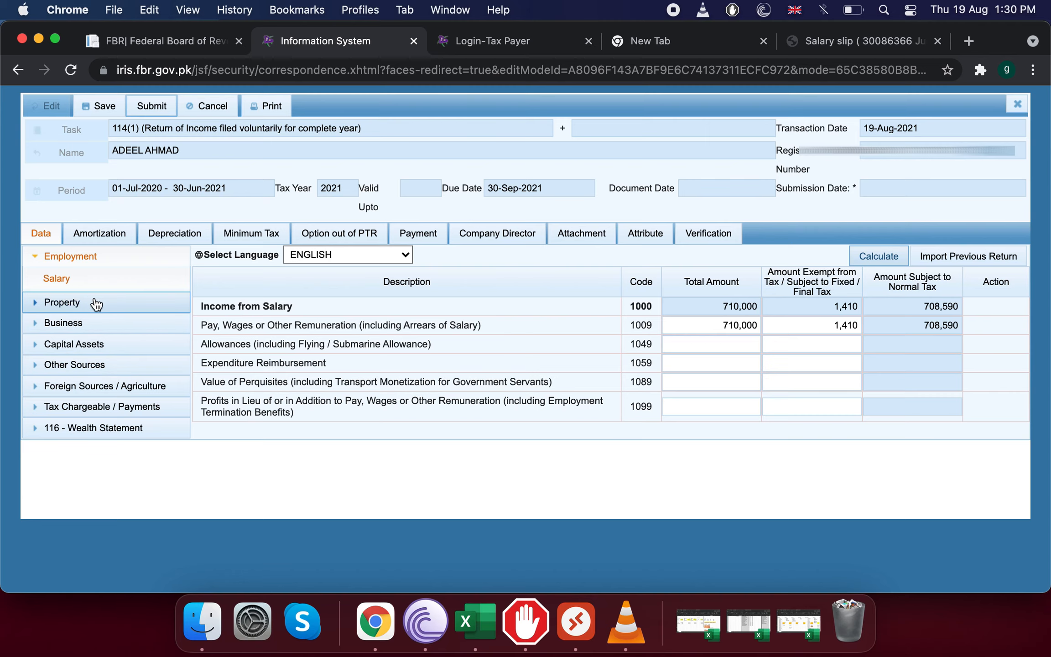
{"action": "left_click", "coordinate": [59, 305]}
In Property Receipts / Deductions, enter 600,000 rent under code 2001 and calculate.
{"action": "left_click", "coordinate": [75, 324]}
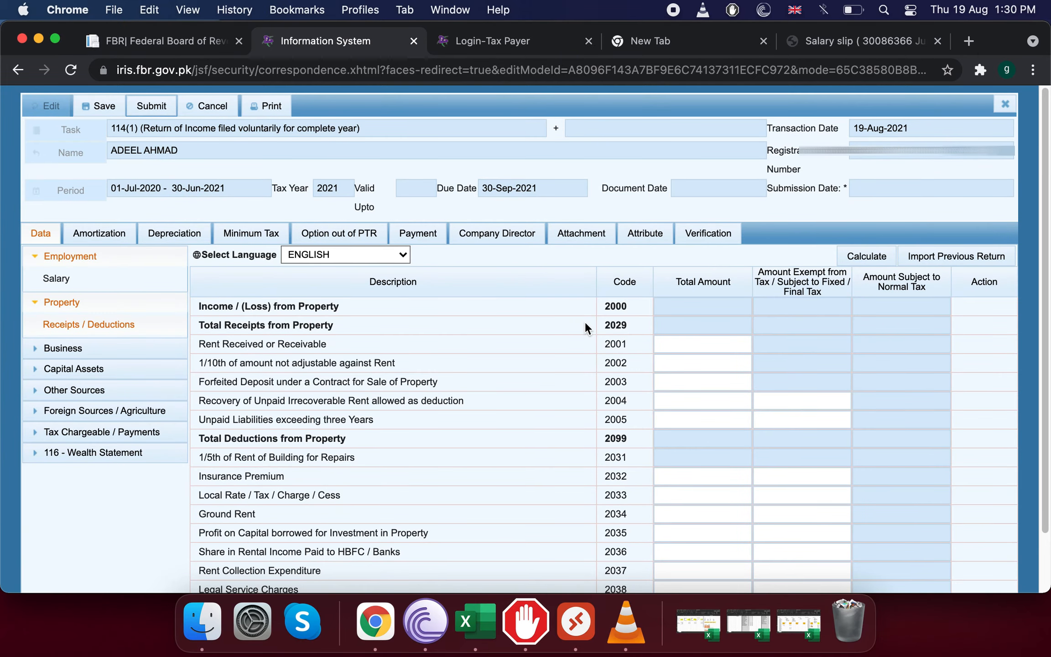
{"action": "left_click", "coordinate": [672, 343]}
{"action": "type", "text": "5"}
{"action": "key", "text": "BackSpace"}
{"action": "type", "text": "7000"}
{"action": "key", "text": "BackSpace"}
{"action": "type", "text": "600000"}
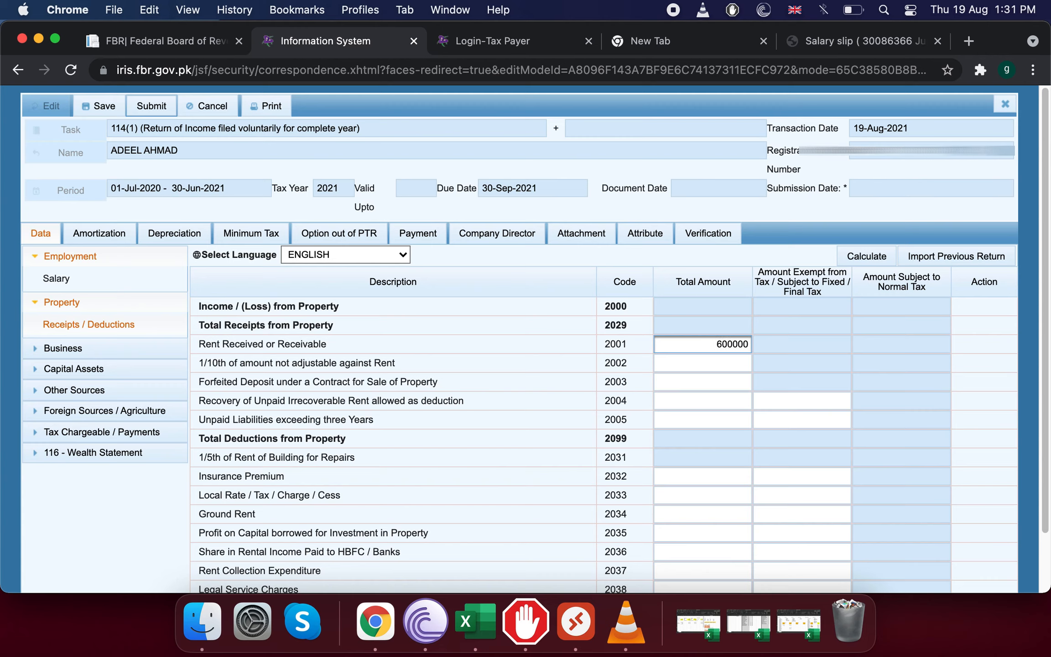
{"action": "left_click", "coordinate": [864, 256]}
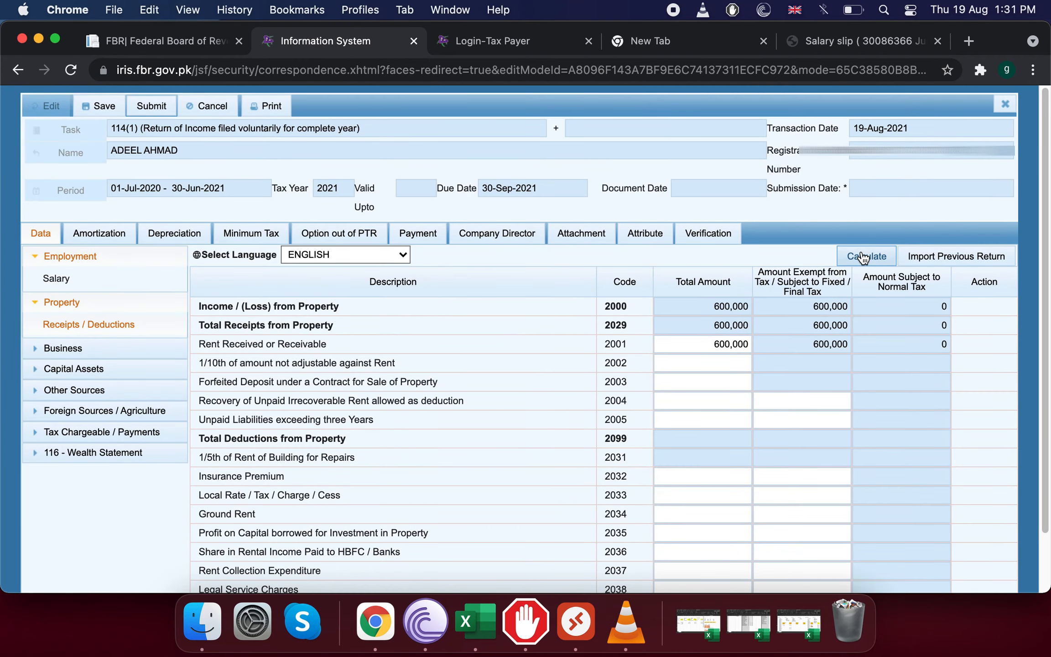
Replace the code 2001 rent with 0 and recalculate property income.
{"action": "left_click", "coordinate": [678, 343]}
{"action": "double_click", "coordinate": [689, 347]}
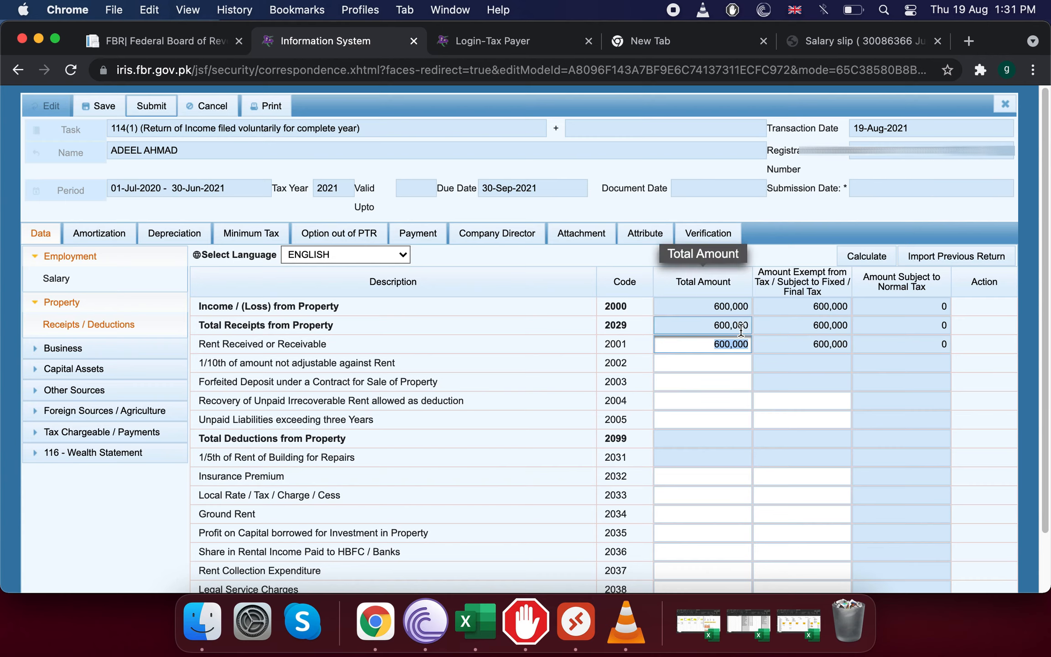
{"action": "type", "text": "0"}
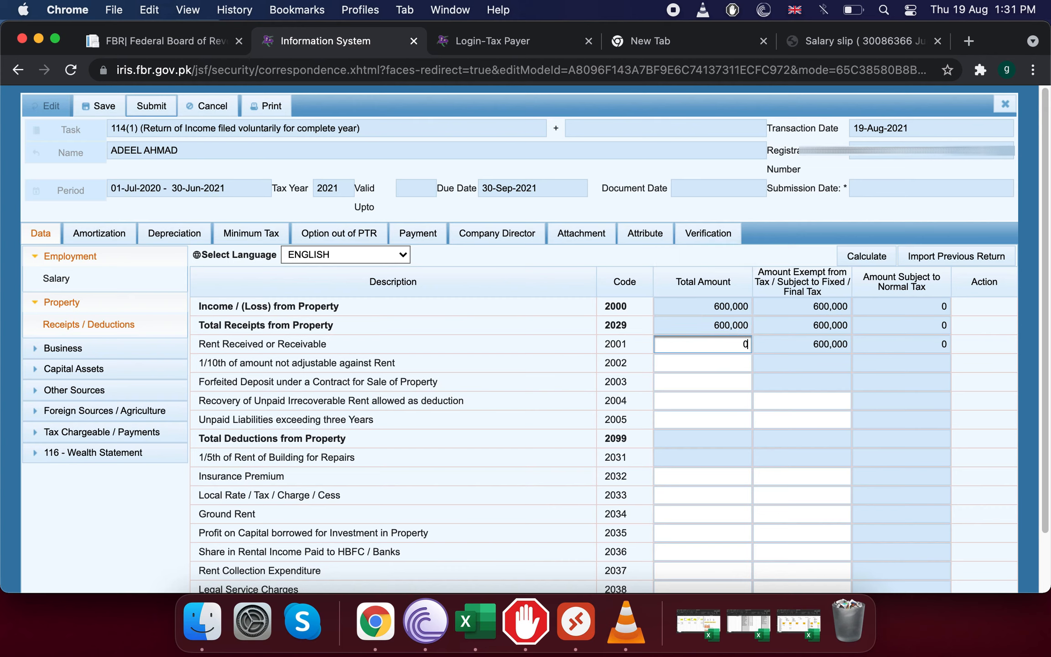
{"action": "left_click", "coordinate": [892, 258]}
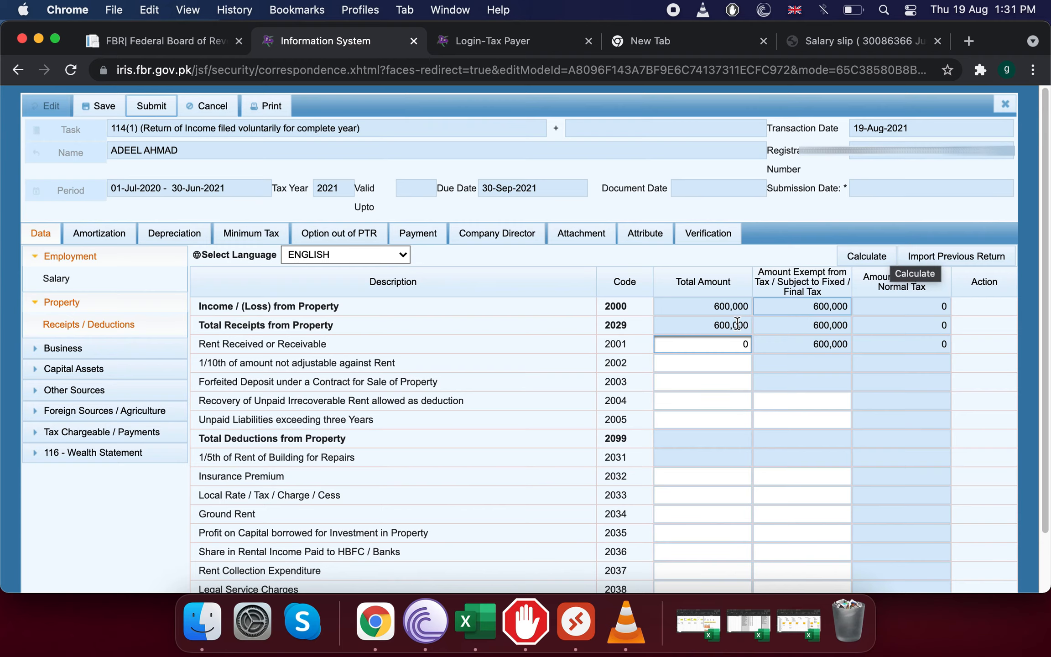
{"action": "left_click", "coordinate": [867, 254]}
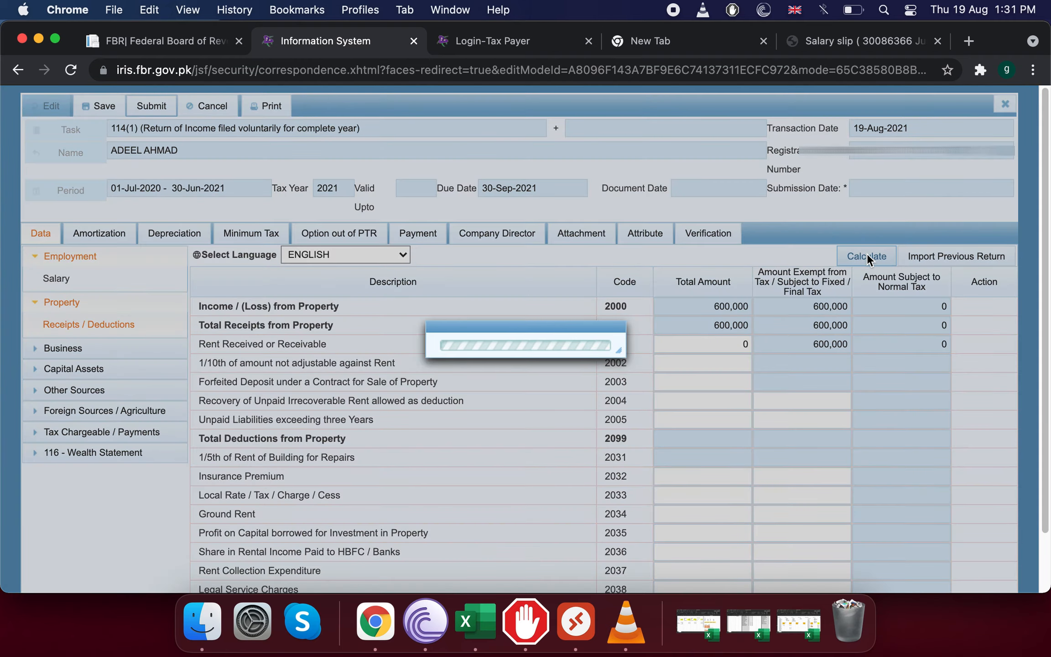
{"action": "left_click", "coordinate": [868, 254]}
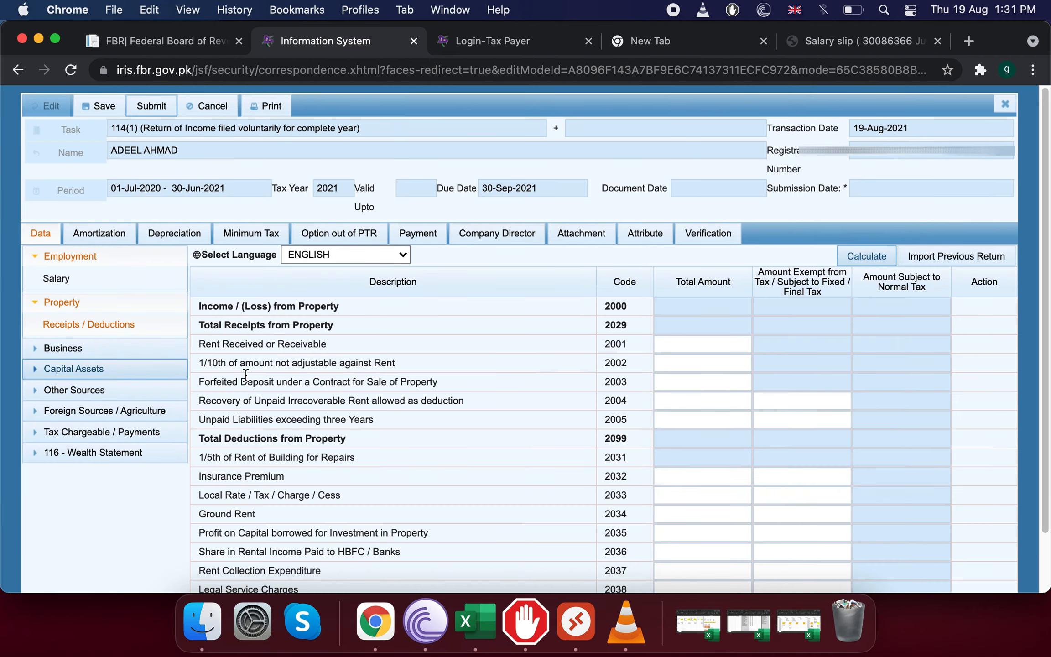
{"action": "left_click", "coordinate": [84, 349]}
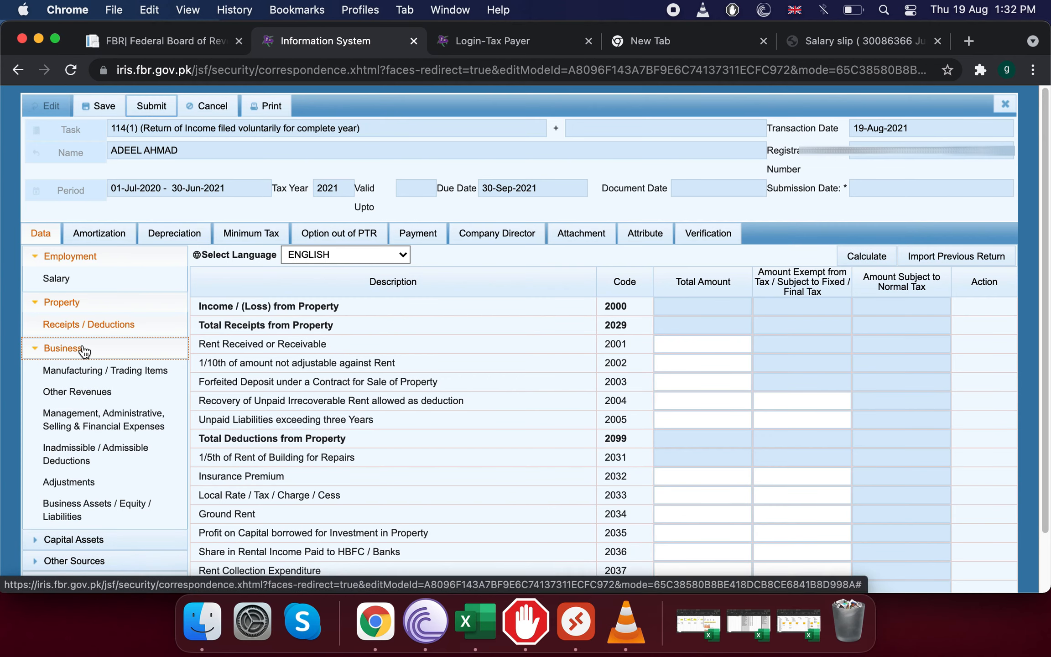
Browse the Business, Capital Assets and Other Sources sections, then open Foreign Sources.
{"action": "left_click", "coordinate": [84, 349]}
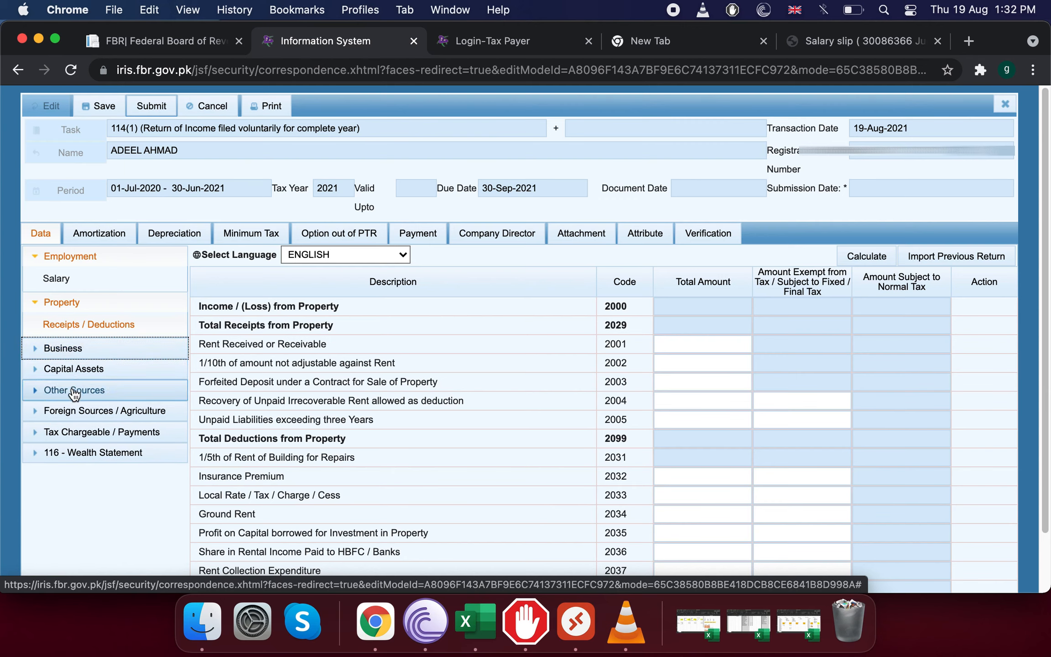
{"action": "left_click", "coordinate": [56, 372]}
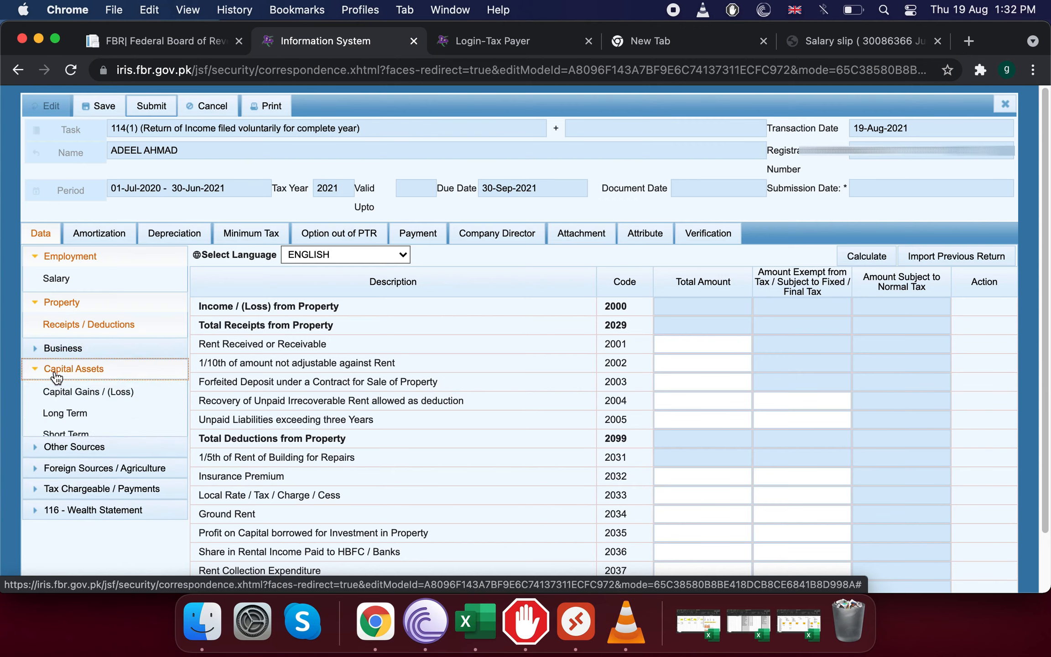
{"action": "left_click", "coordinate": [55, 373]}
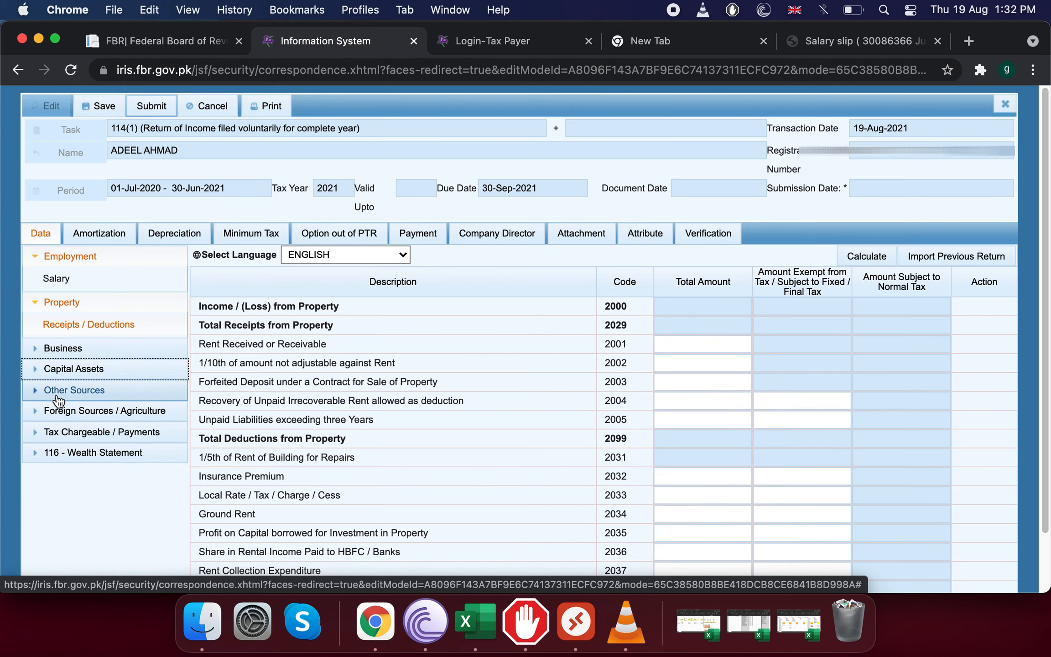
{"action": "left_click", "coordinate": [59, 401]}
{"action": "left_click", "coordinate": [68, 413]}
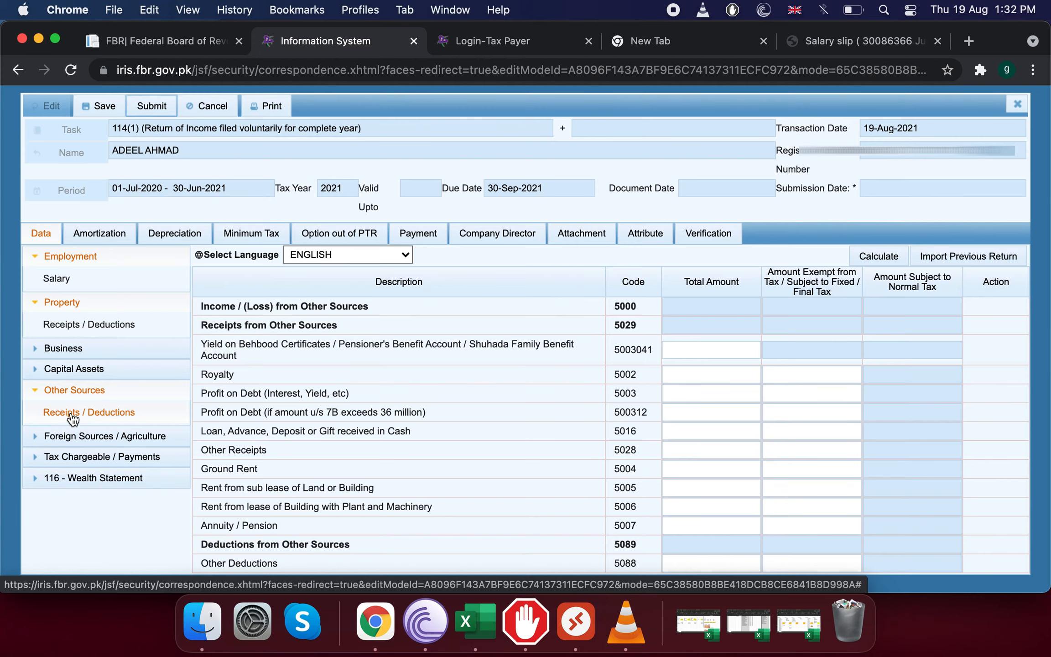
{"action": "scroll", "coordinate": [272, 418], "scroll_direction": "down", "scroll_amount": 1}
{"action": "scroll", "coordinate": [271, 415], "scroll_direction": "up", "scroll_amount": 1}
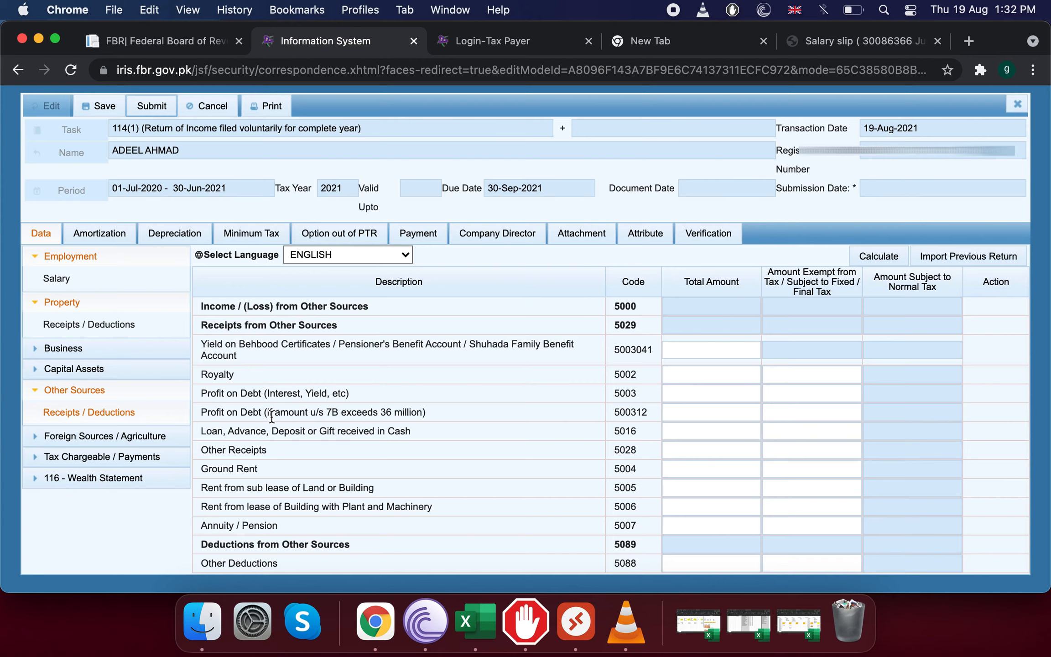
{"action": "left_click", "coordinate": [43, 393]}
{"action": "left_click", "coordinate": [37, 413]}
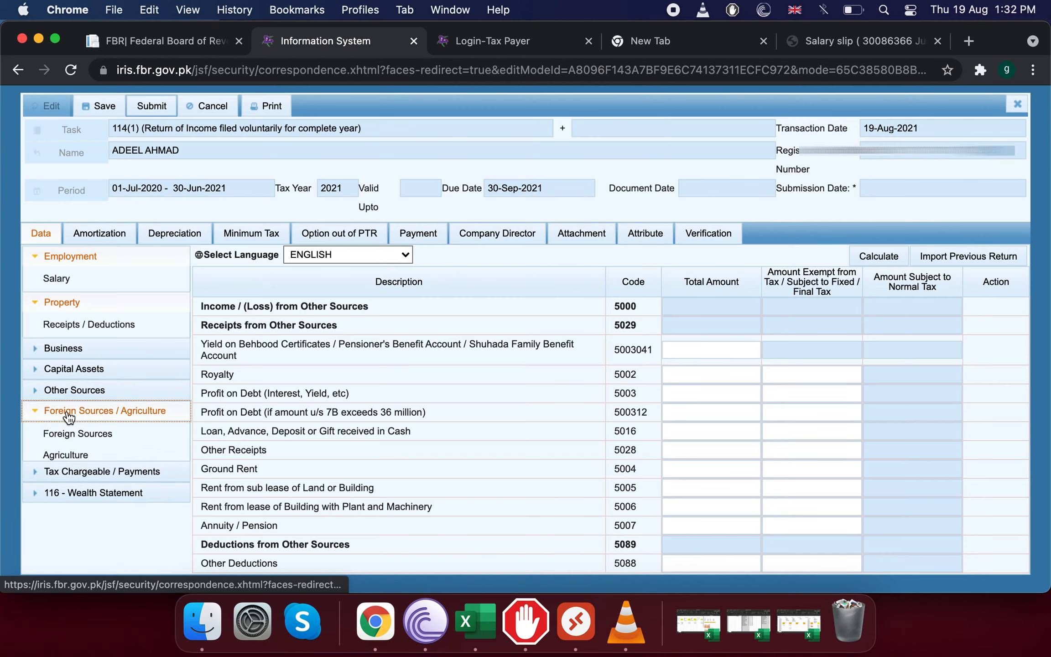
{"action": "left_click", "coordinate": [81, 433]}
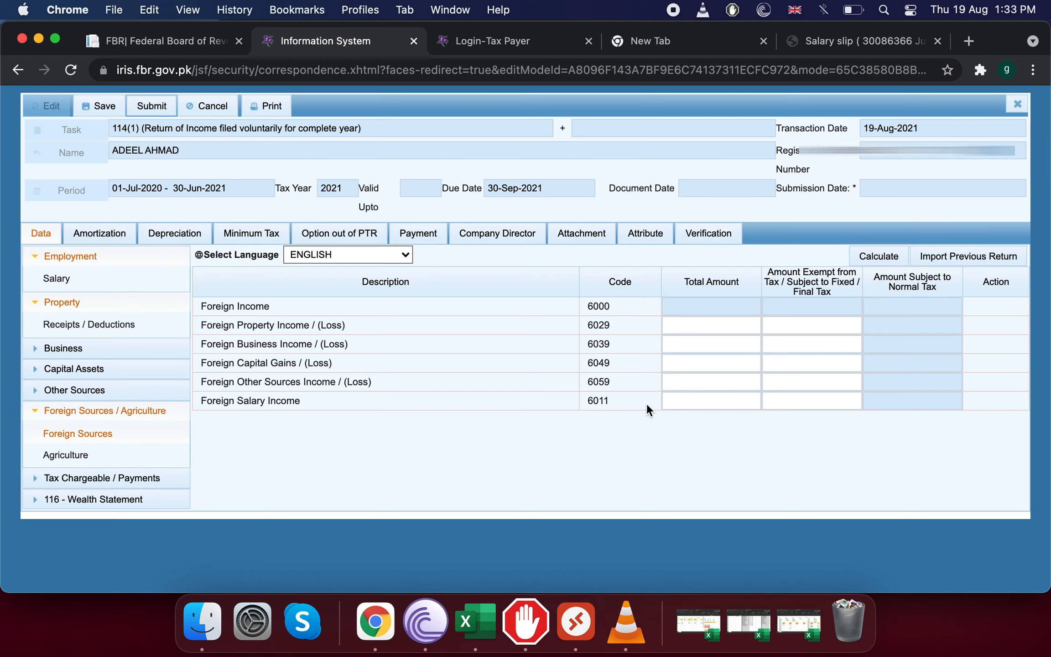
Enter 900,000 as foreign salary (code 6011) total and exempt amounts, then calculate.
{"action": "left_click", "coordinate": [672, 401]}
{"action": "type", "text": "900000"}
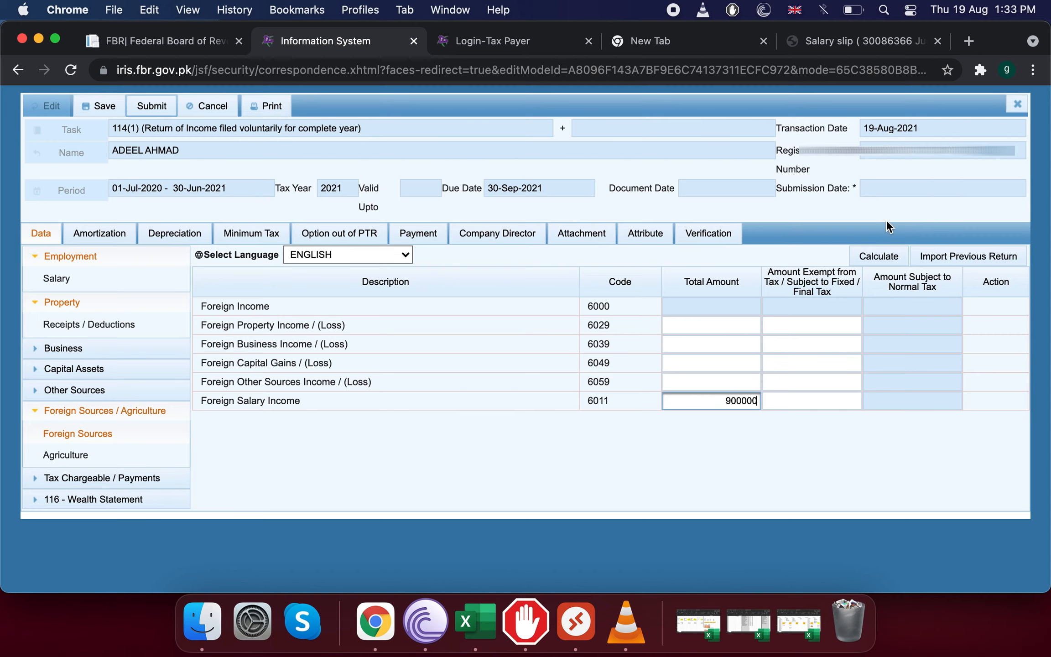
{"action": "left_click", "coordinate": [894, 254]}
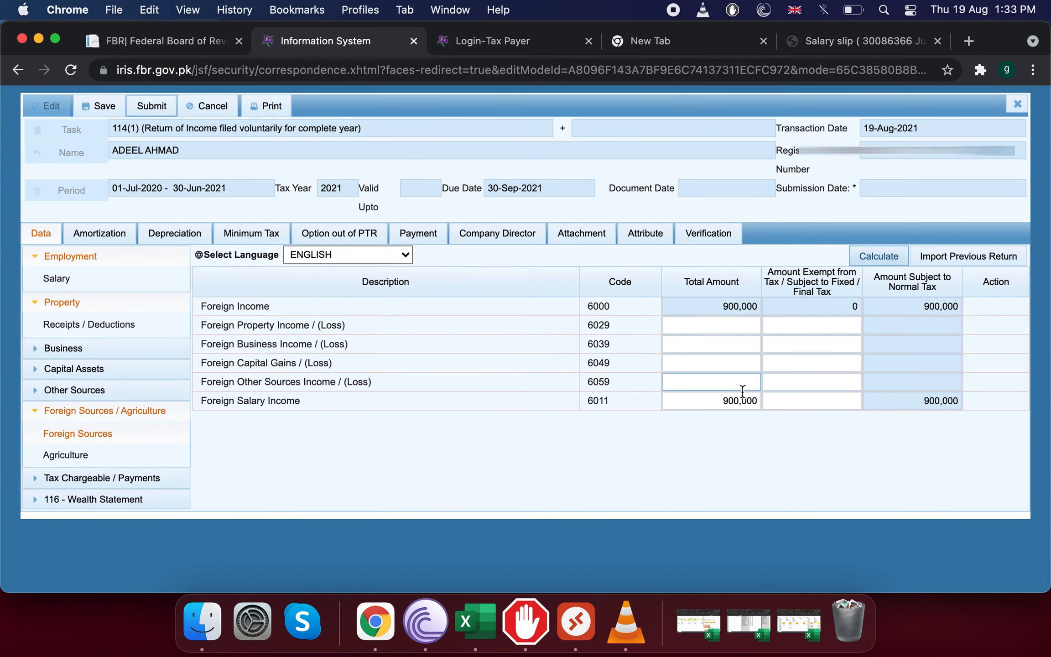
{"action": "left_click", "coordinate": [771, 402]}
{"action": "type", "text": "900000"}
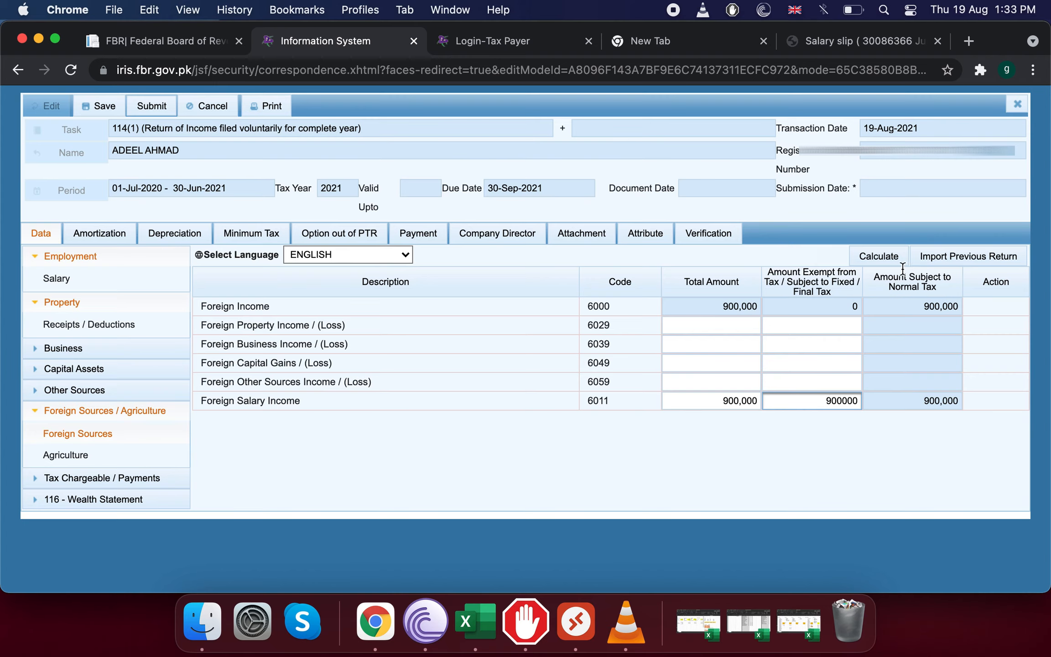
{"action": "left_click", "coordinate": [880, 261]}
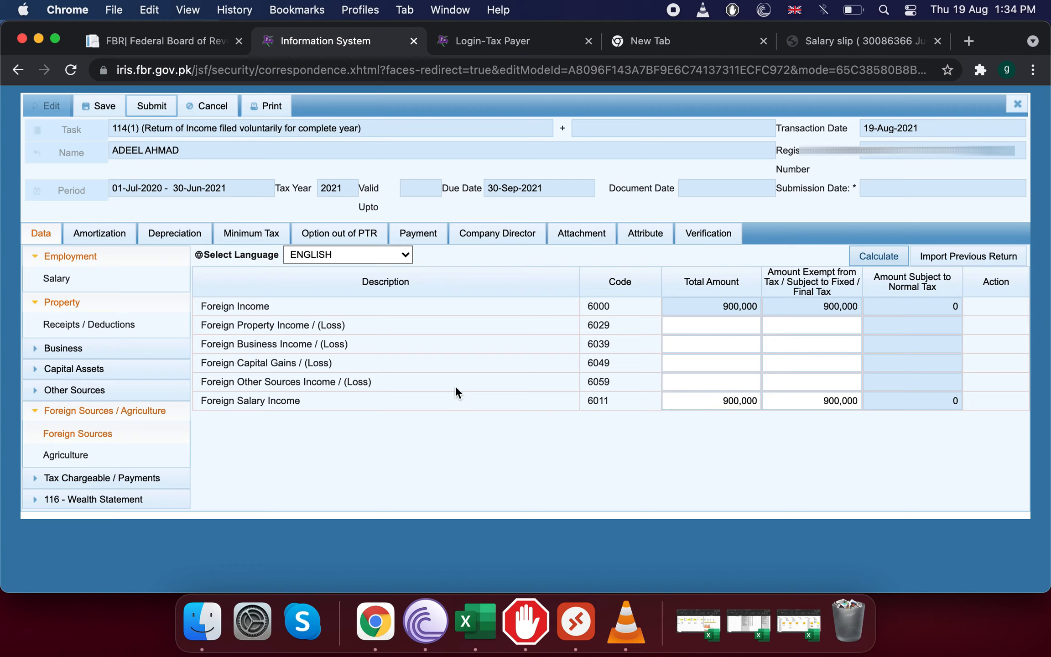
Set the foreign salary total to 0, clear its exempt amount, and recalculate.
{"action": "left_click", "coordinate": [748, 402]}
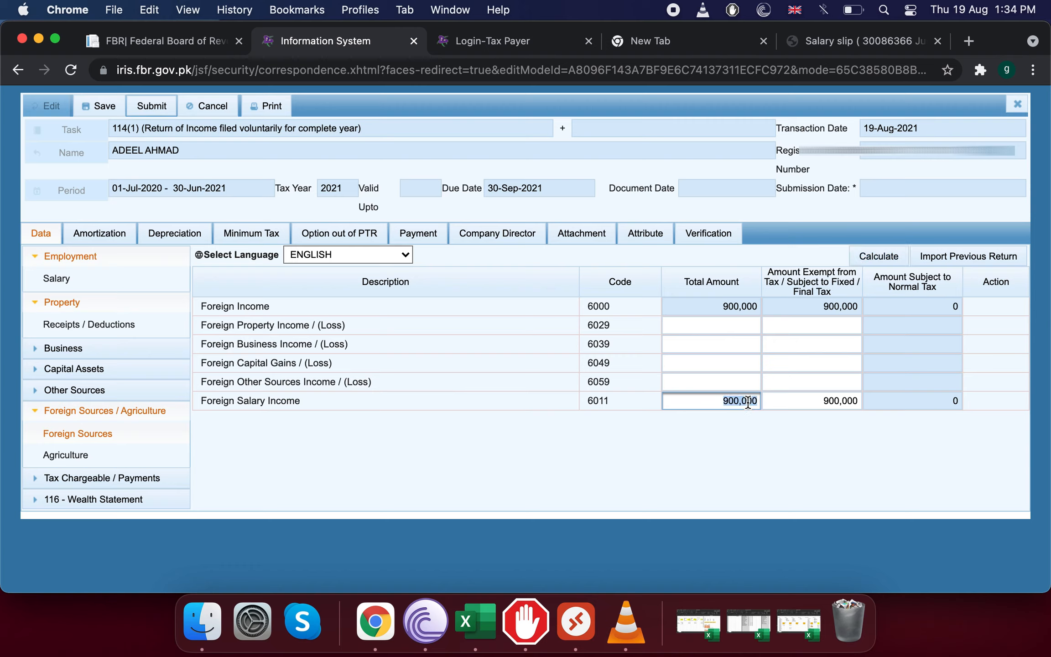
{"action": "type", "text": "0"}
{"action": "left_click", "coordinate": [874, 257]}
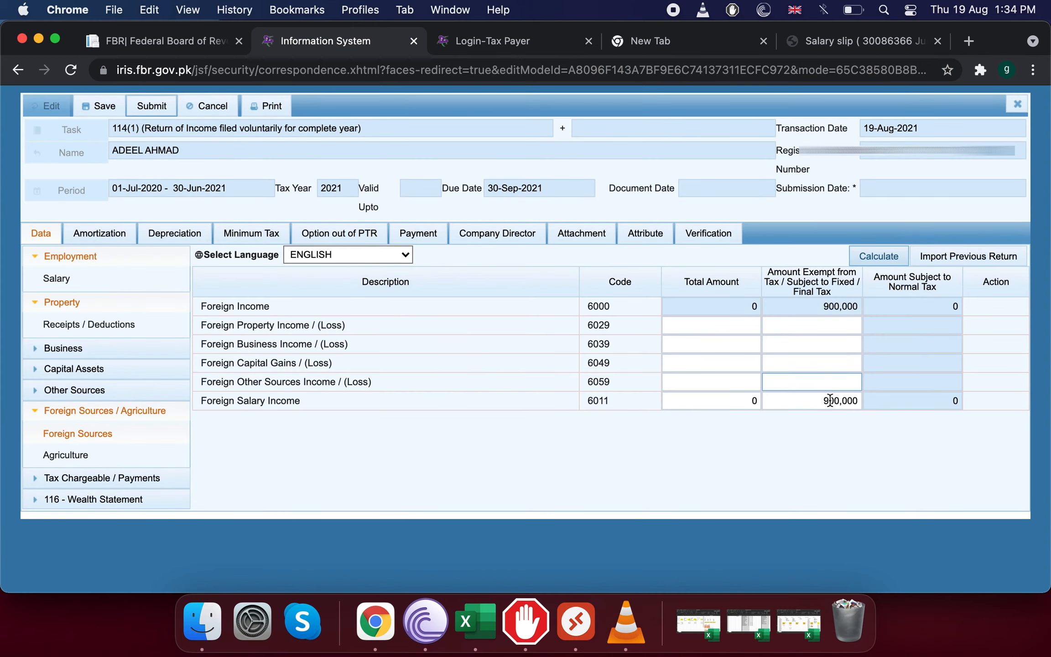
{"action": "left_click", "coordinate": [829, 402]}
{"action": "key", "text": "BackSpace"}
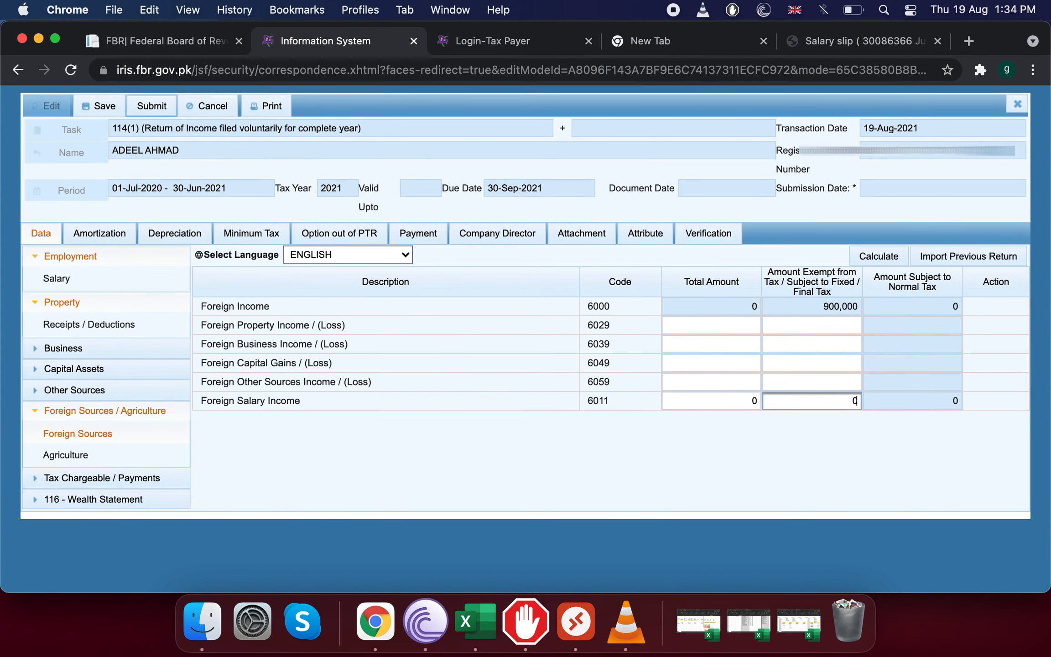
{"action": "left_click", "coordinate": [882, 256]}
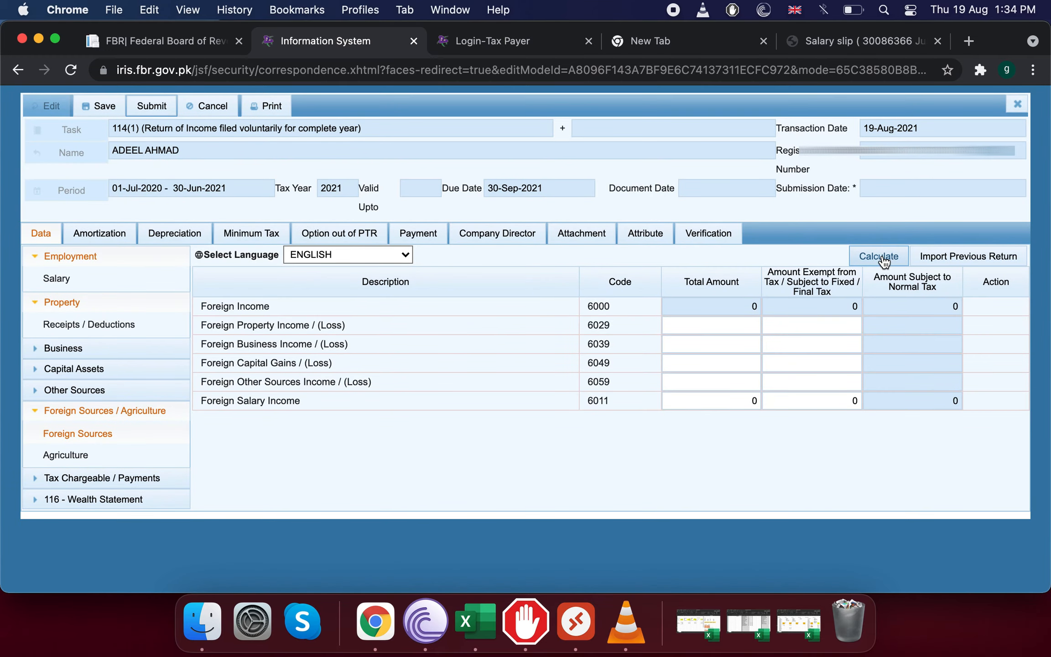
{"action": "left_click", "coordinate": [66, 453]}
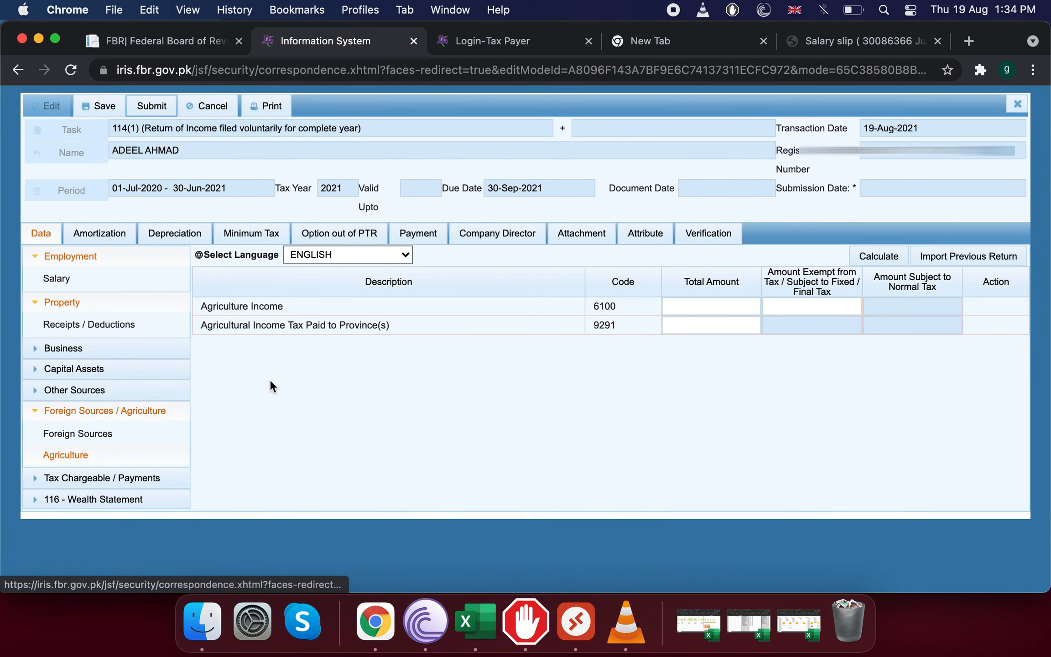
Go through Tax Chargeable / Payments and Deductible Allowances to the Tax Reductions table (codes 9302–930702).
{"action": "left_click", "coordinate": [101, 476]}
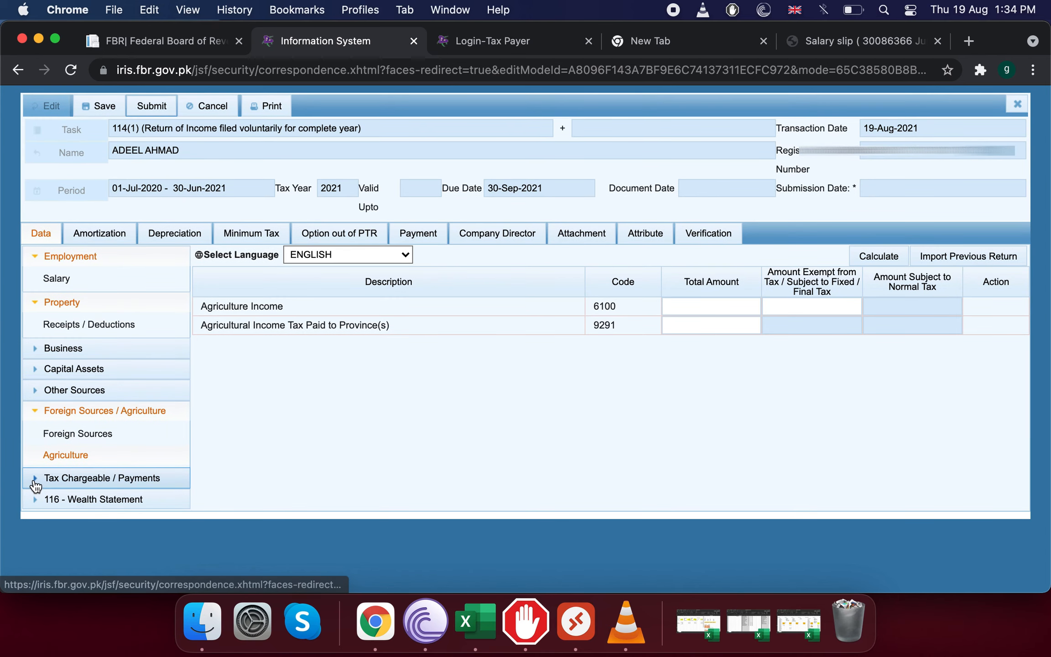
{"action": "scroll", "coordinate": [174, 464], "scroll_direction": "down", "scroll_amount": 2}
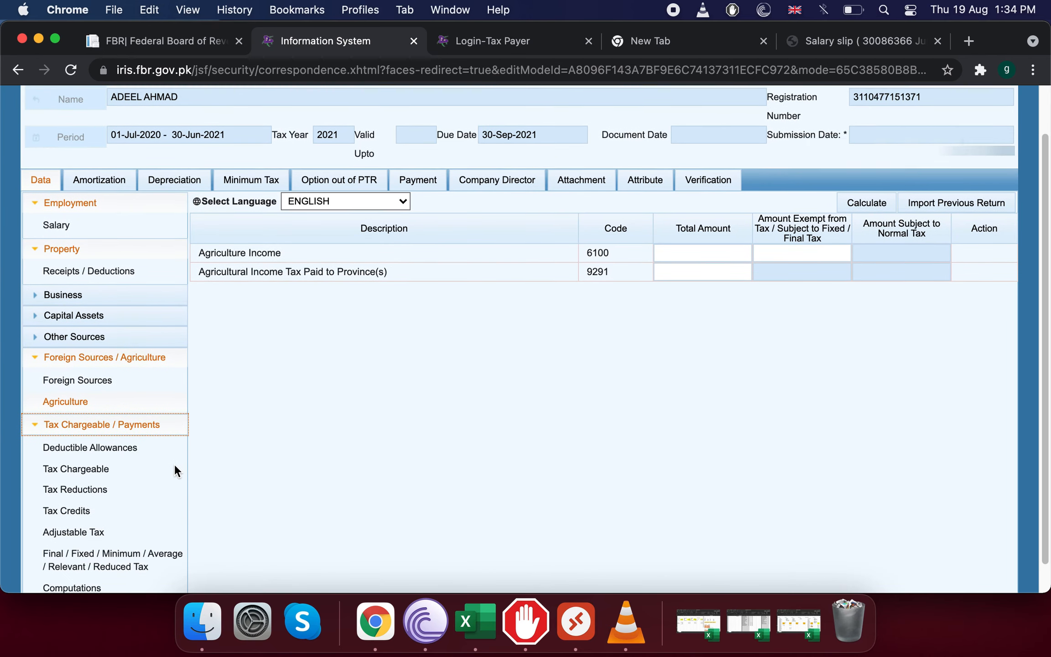
{"action": "left_click", "coordinate": [87, 445]}
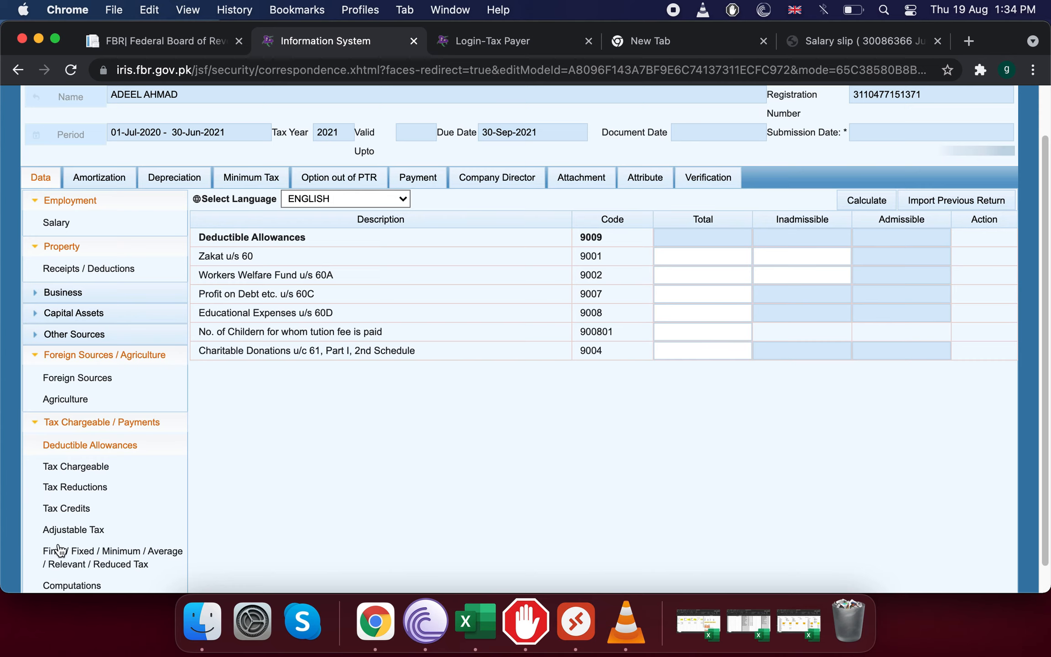
{"action": "left_click", "coordinate": [89, 491]}
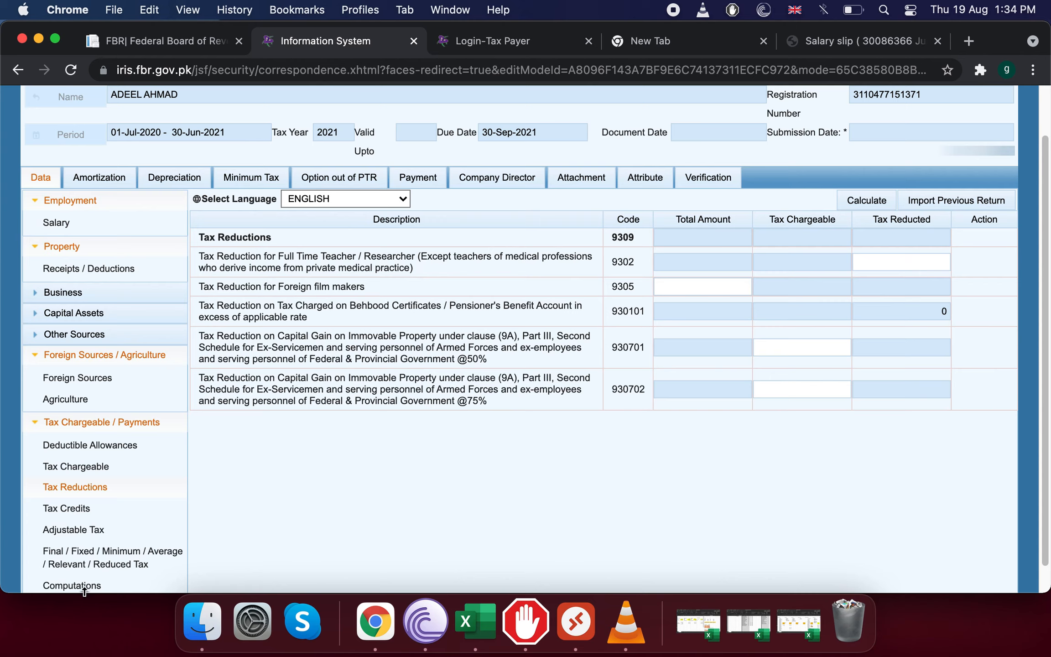
{"action": "scroll", "coordinate": [313, 352], "scroll_direction": "down", "scroll_amount": 1}
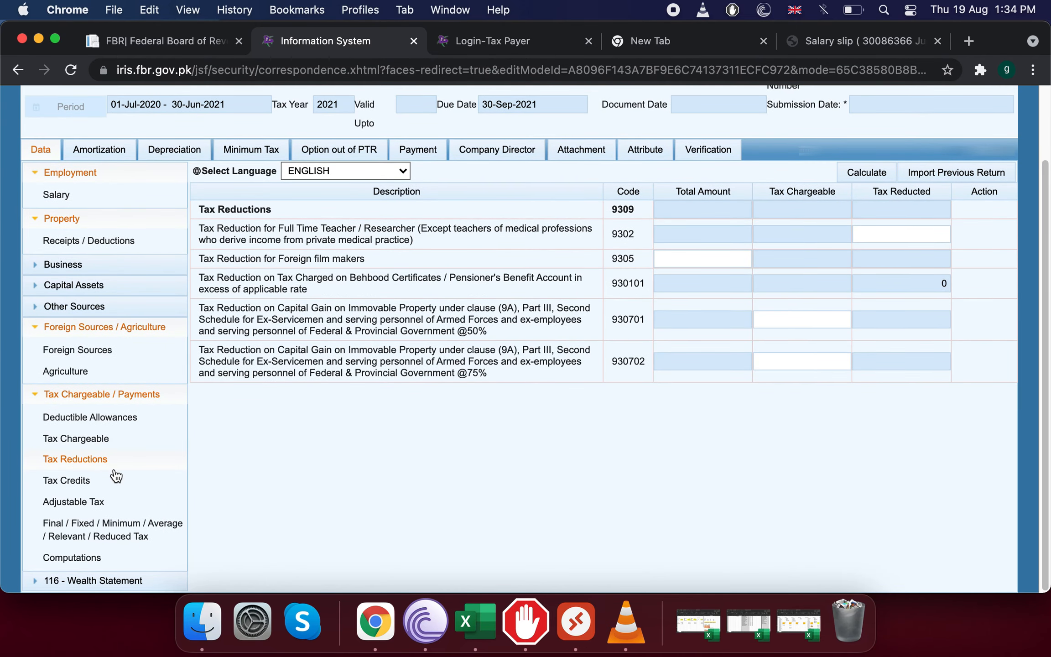
After reviewing Computations, enter 1357 as the 9302 teacher tax reduction and recalculate.
{"action": "left_click", "coordinate": [71, 558]}
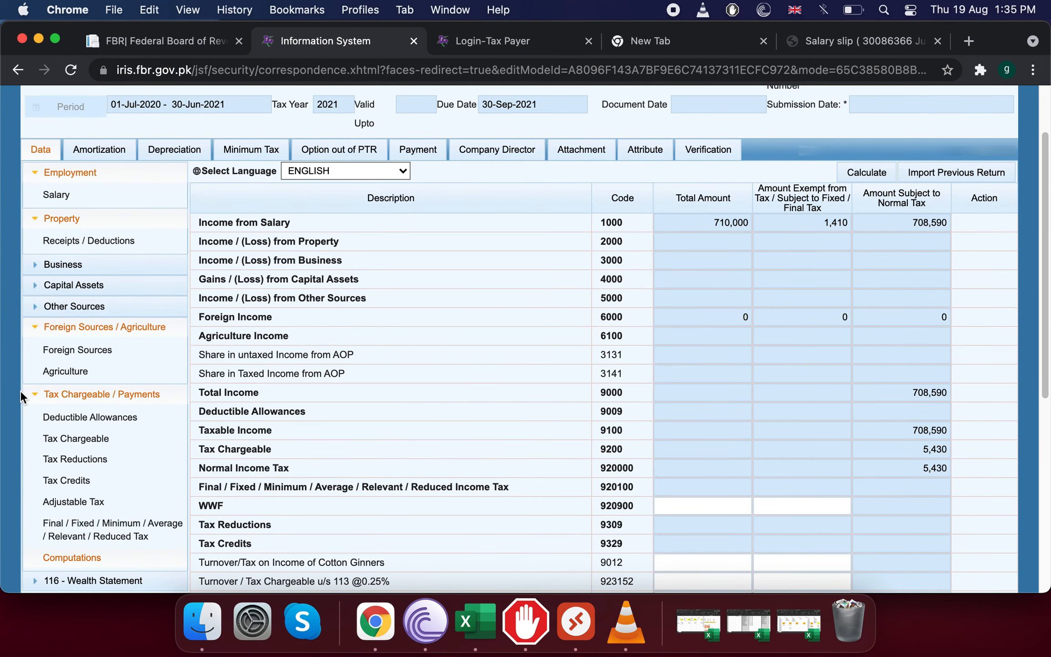
{"action": "left_click", "coordinate": [96, 459]}
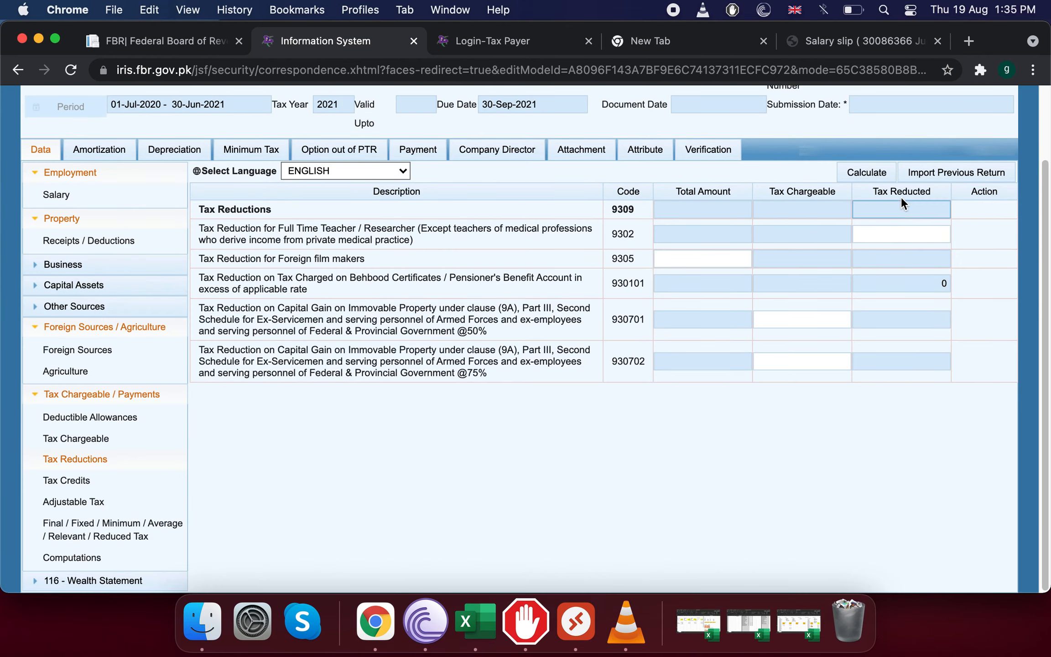
{"action": "left_click", "coordinate": [903, 242]}
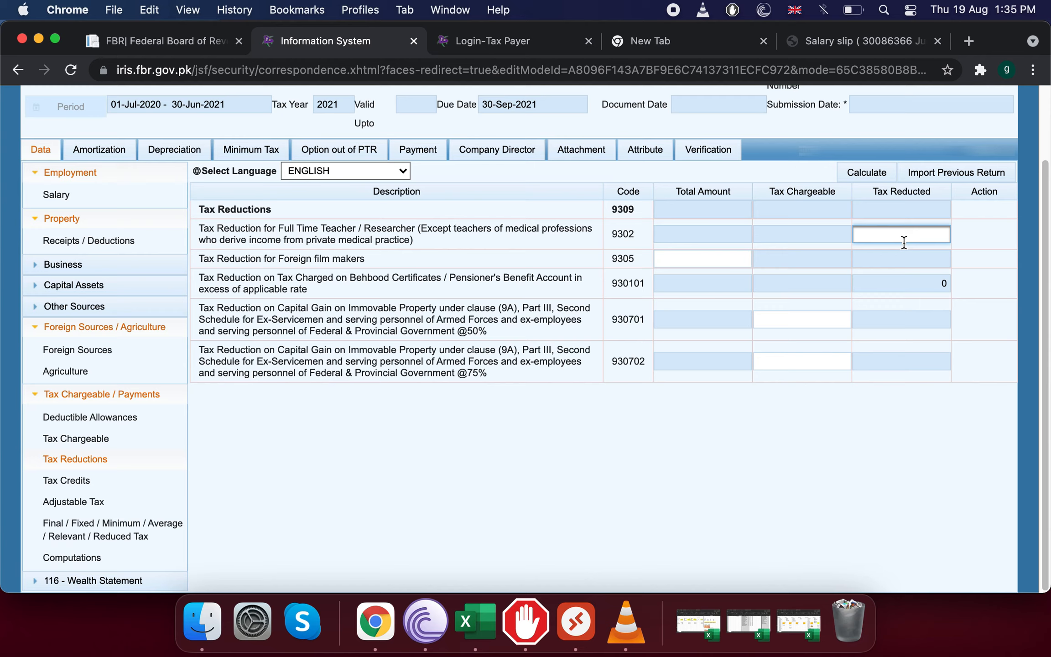
{"action": "type", "text": "1357"}
{"action": "left_click", "coordinate": [865, 175]}
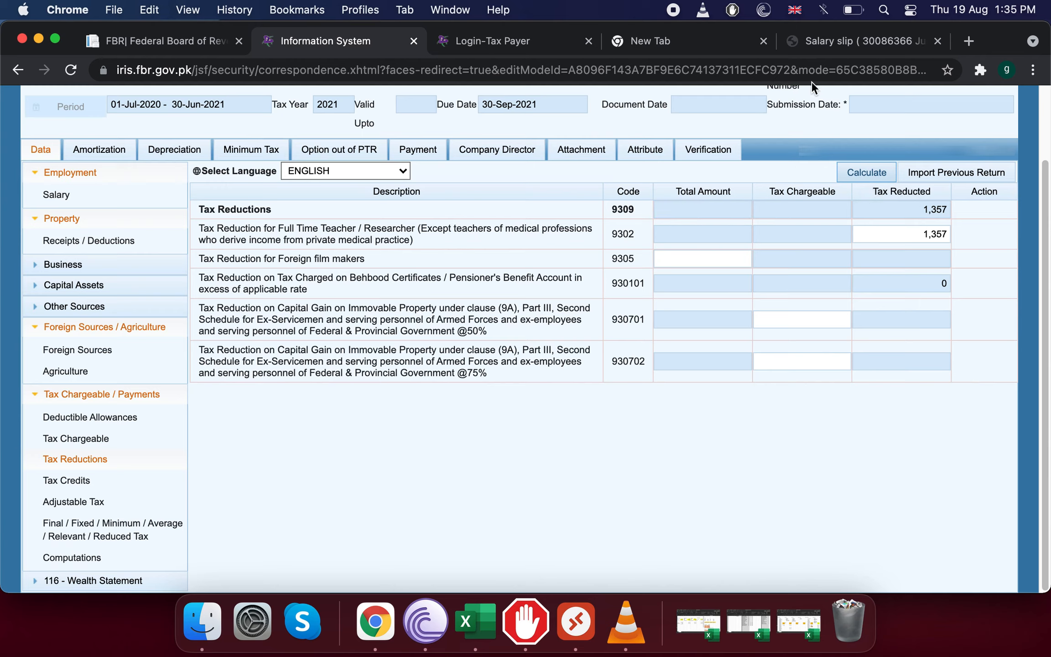
Check the salary slip's tax figures, then return to the return form's Tax Credits schedule.
{"action": "left_click", "coordinate": [837, 44]}
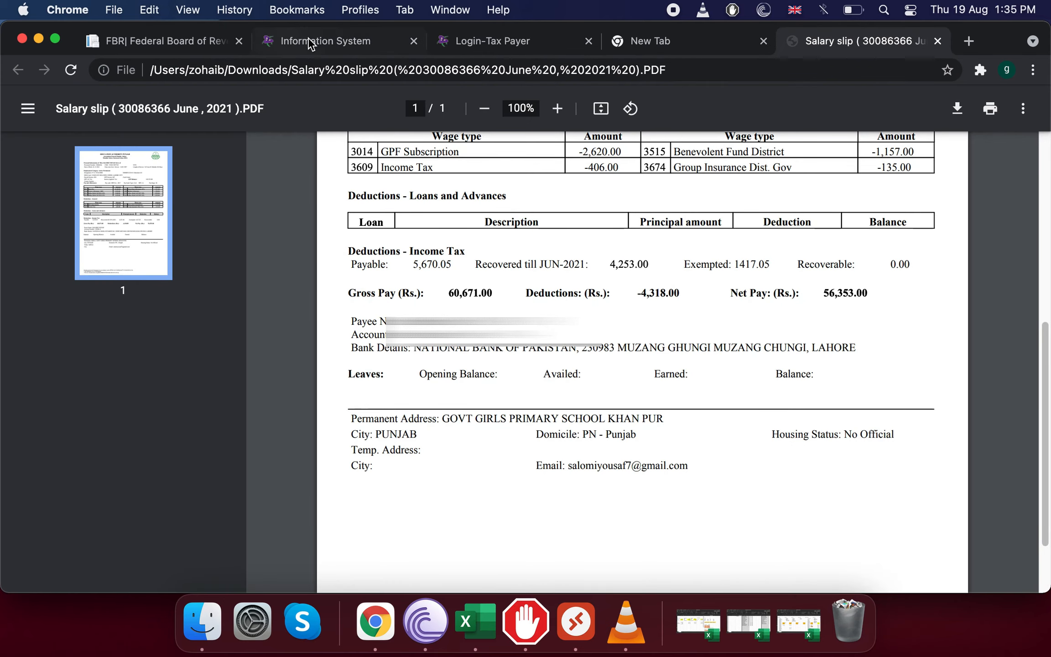
{"action": "left_click", "coordinate": [485, 43]}
{"action": "left_click", "coordinate": [365, 44]}
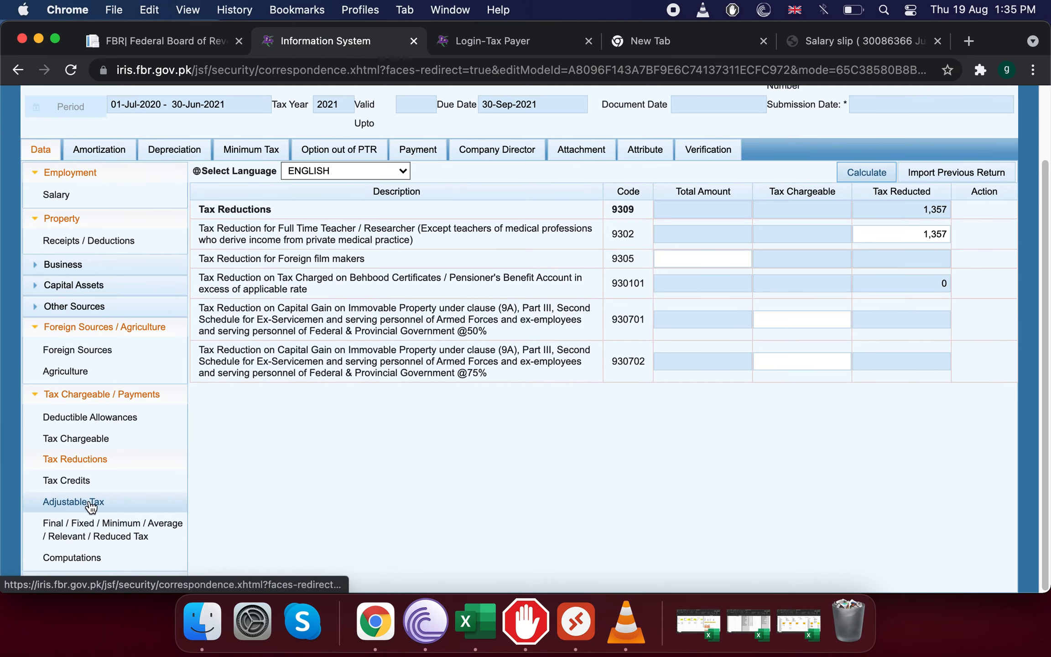
{"action": "left_click", "coordinate": [76, 477]}
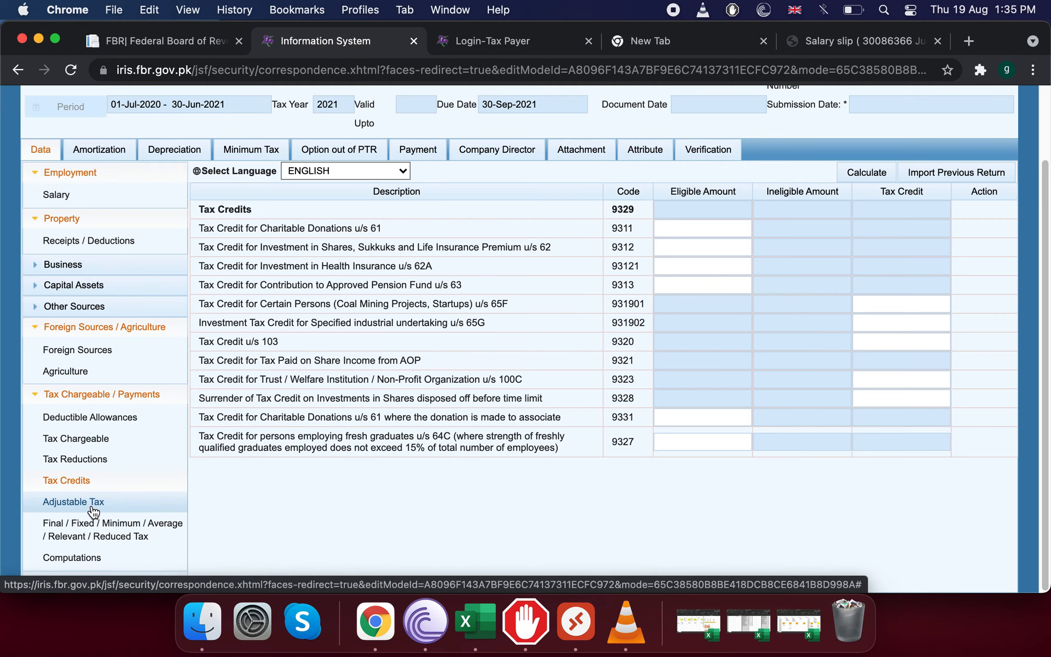
Enter 5670 as salary tax deducted u/s 149 (code 64020004), checked against the slip, and recalculate.
{"action": "left_click", "coordinate": [91, 504]}
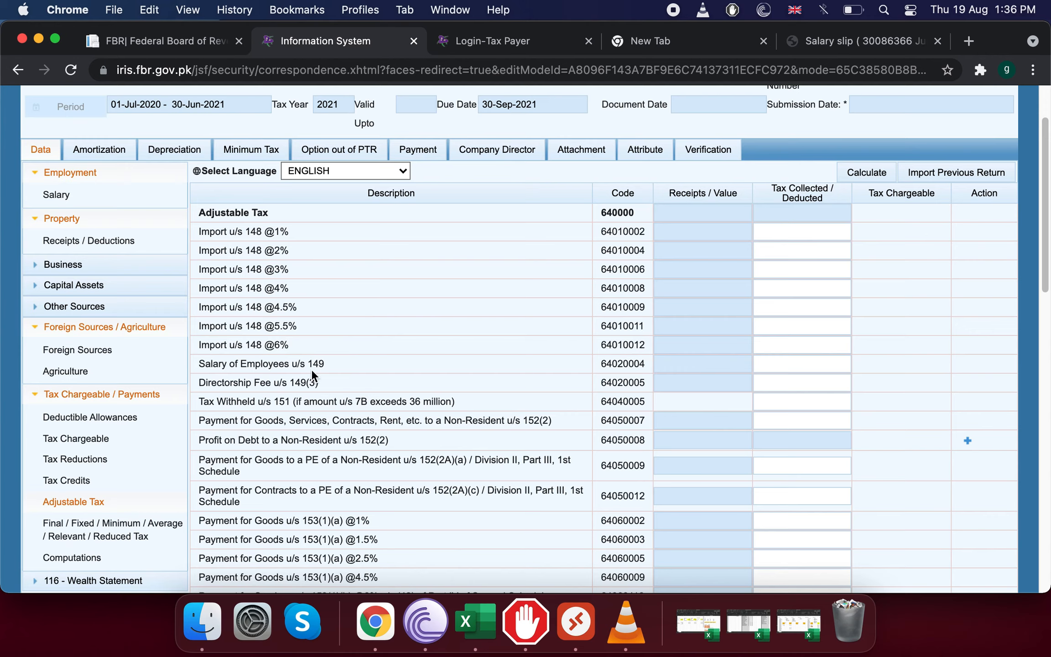
{"action": "left_click", "coordinate": [782, 371]}
{"action": "left_click", "coordinate": [857, 43]}
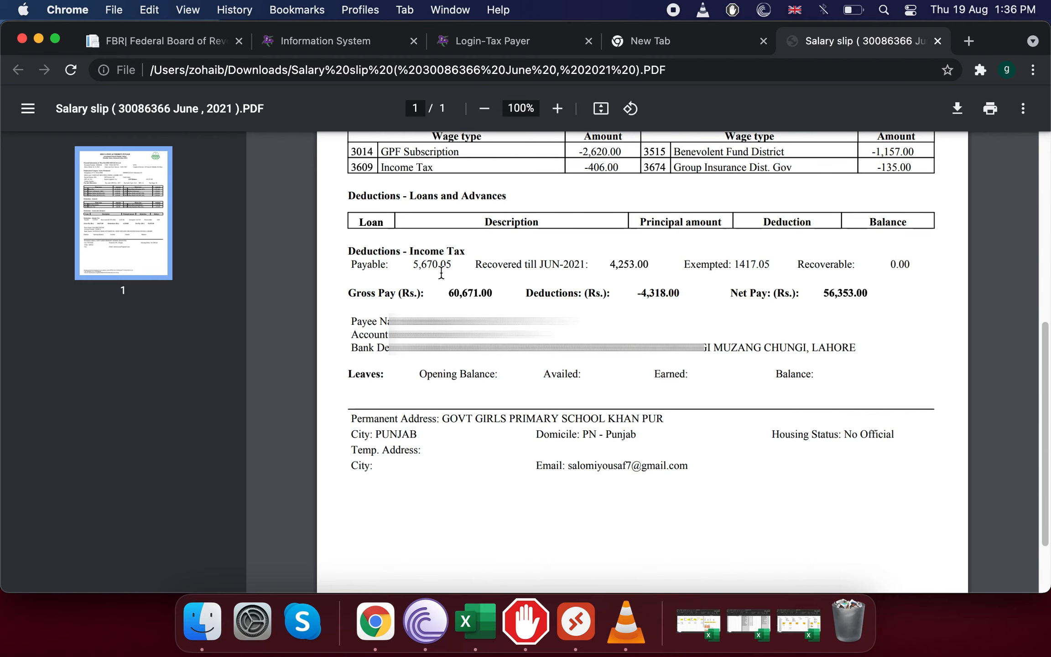
{"action": "left_click", "coordinate": [336, 45]}
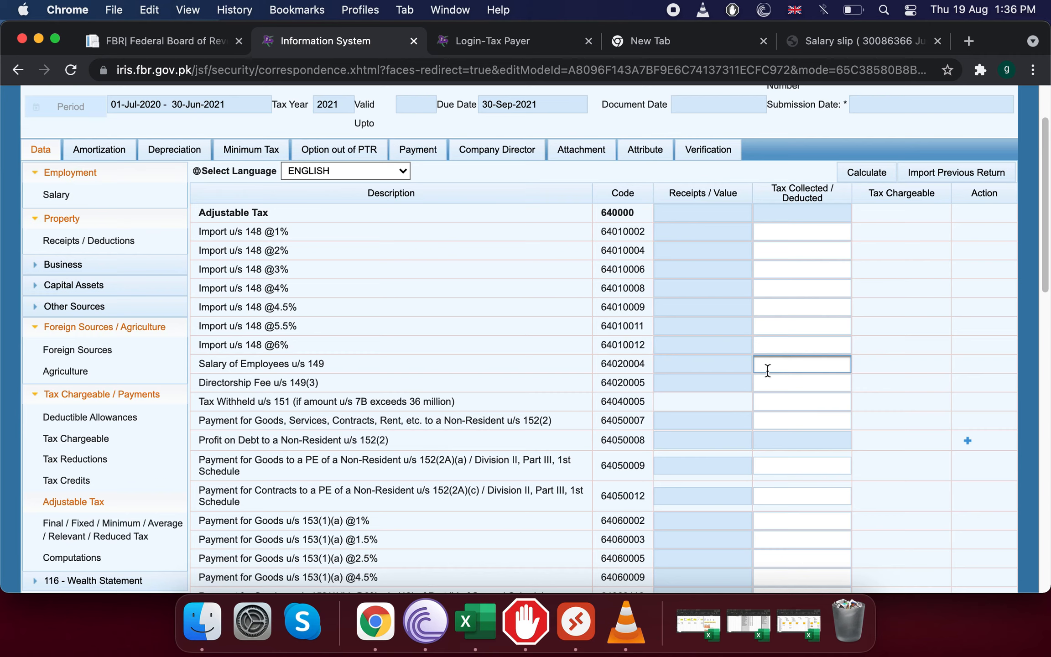
{"action": "type", "text": "5670"}
{"action": "left_click", "coordinate": [866, 173]}
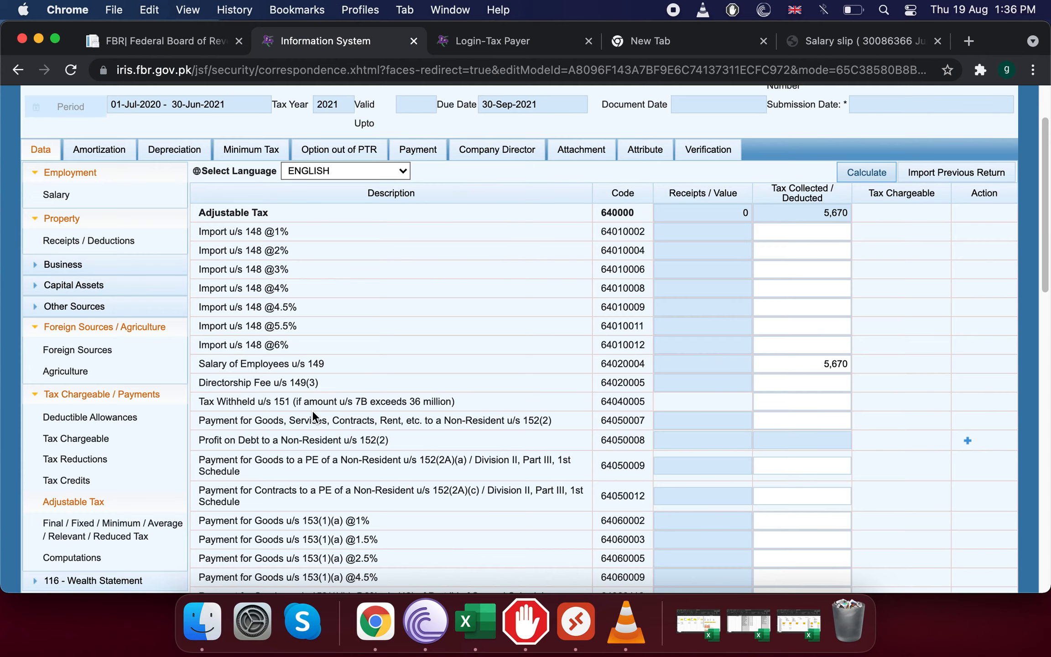
Add a Rent of Property u/s 155 row described as 'model town block' with contents 'commercial'.
{"action": "scroll", "coordinate": [514, 434], "scroll_direction": "down", "scroll_amount": 2}
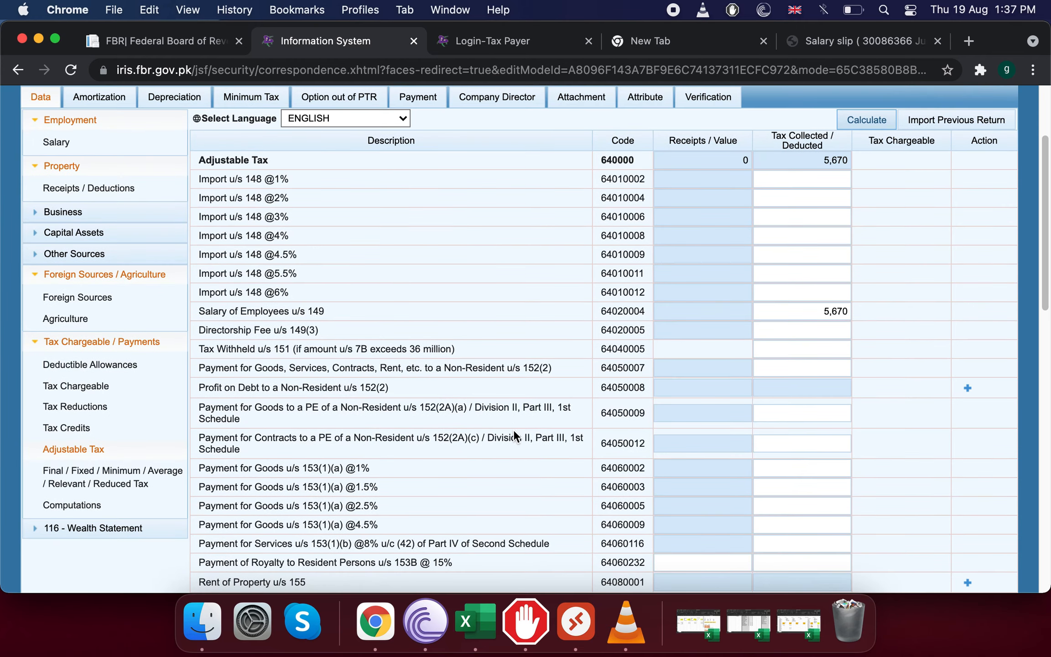
{"action": "scroll", "coordinate": [513, 430], "scroll_direction": "down", "scroll_amount": 2}
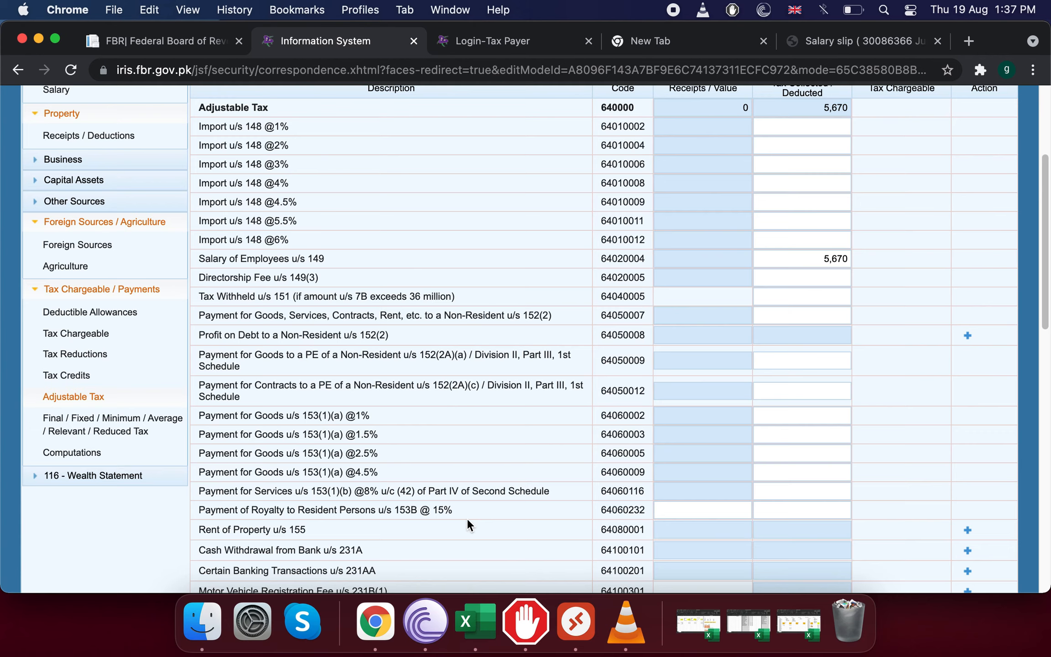
{"action": "left_click", "coordinate": [963, 533]}
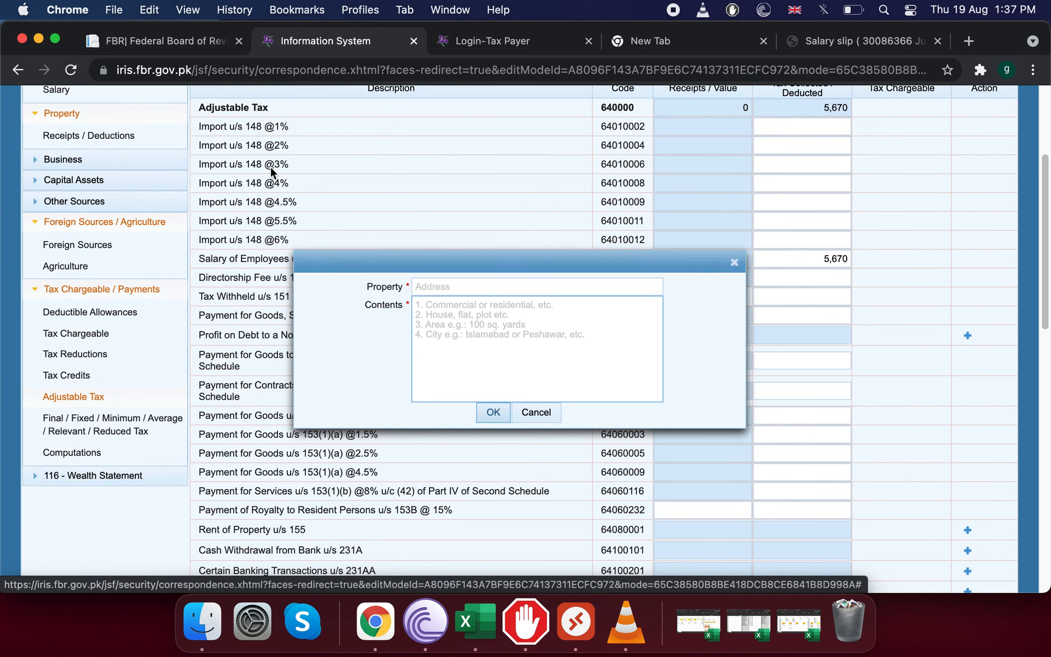
{"action": "left_click", "coordinate": [456, 288]}
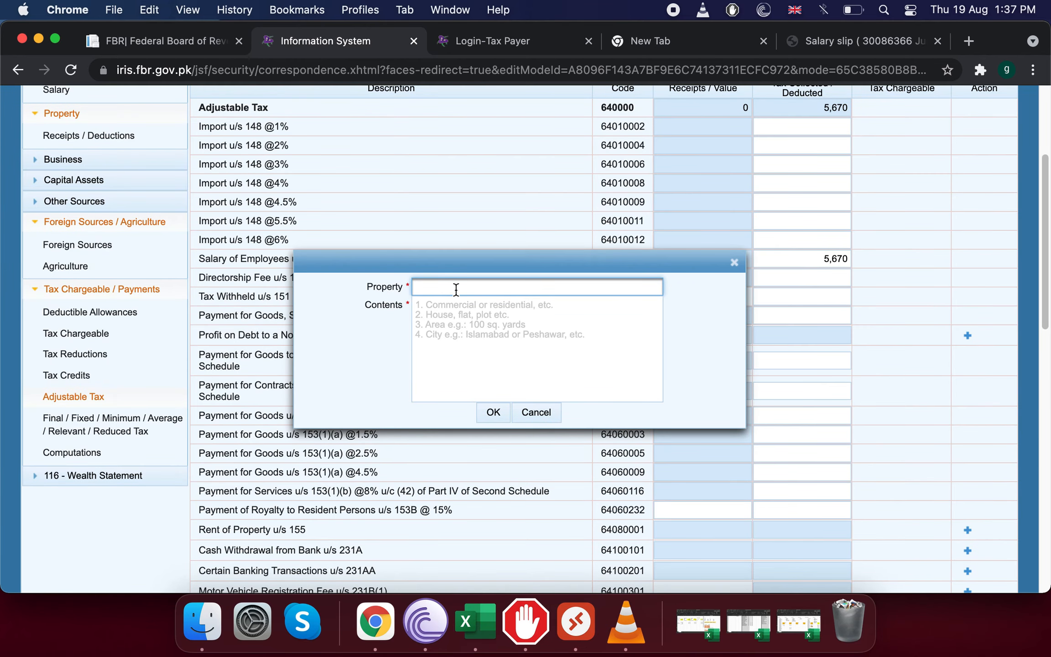
{"action": "left_click", "coordinate": [485, 318]}
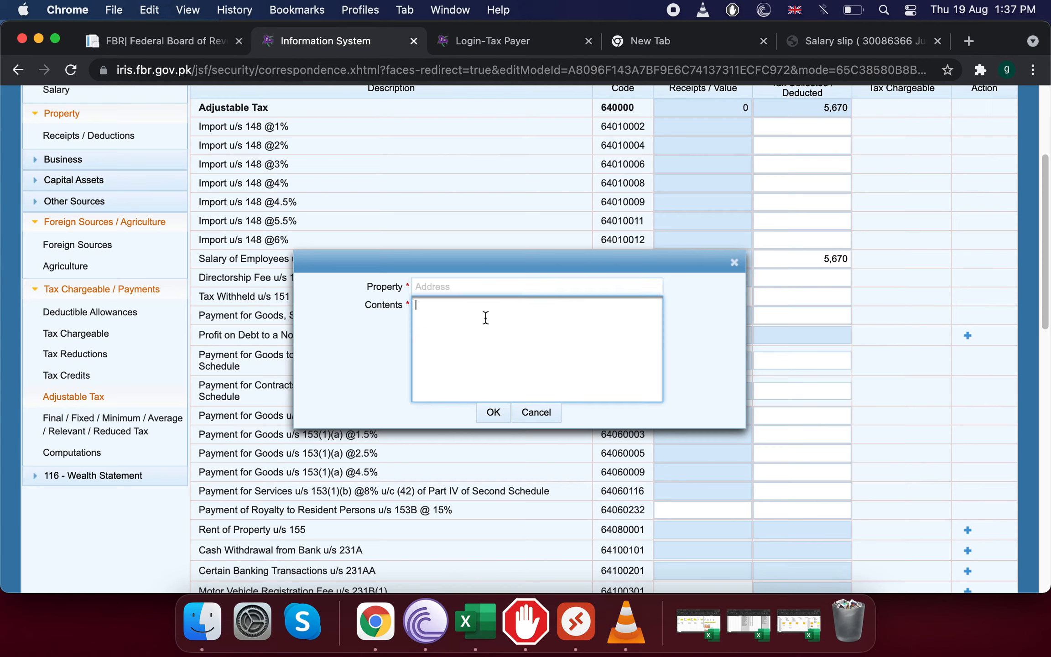
{"action": "left_click", "coordinate": [471, 288]}
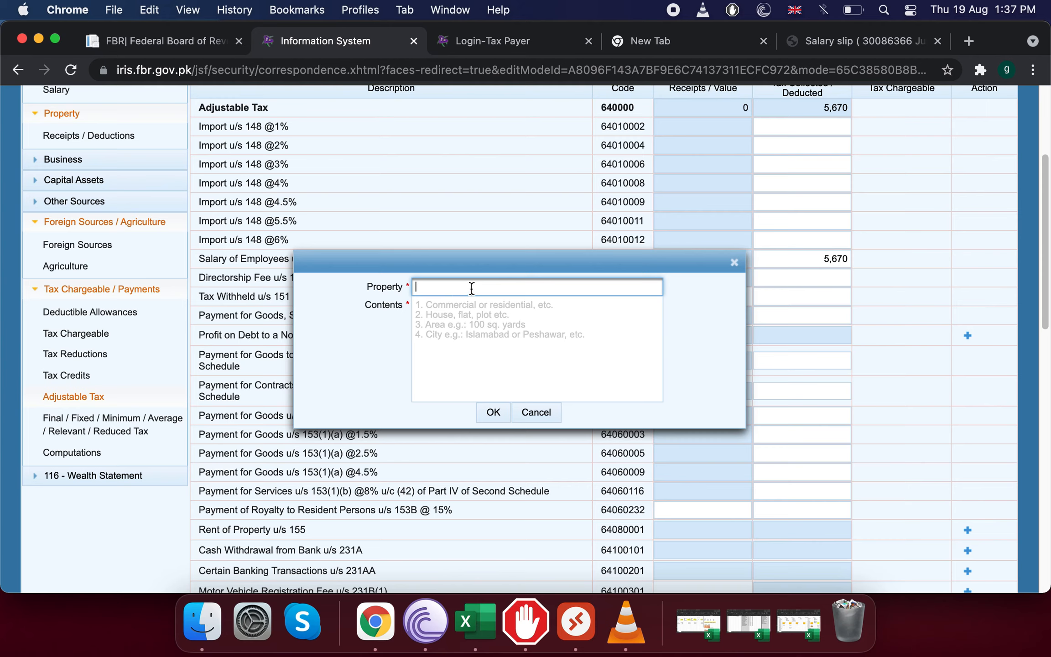
{"action": "type", "text": "model town block"}
{"action": "left_click", "coordinate": [491, 328]}
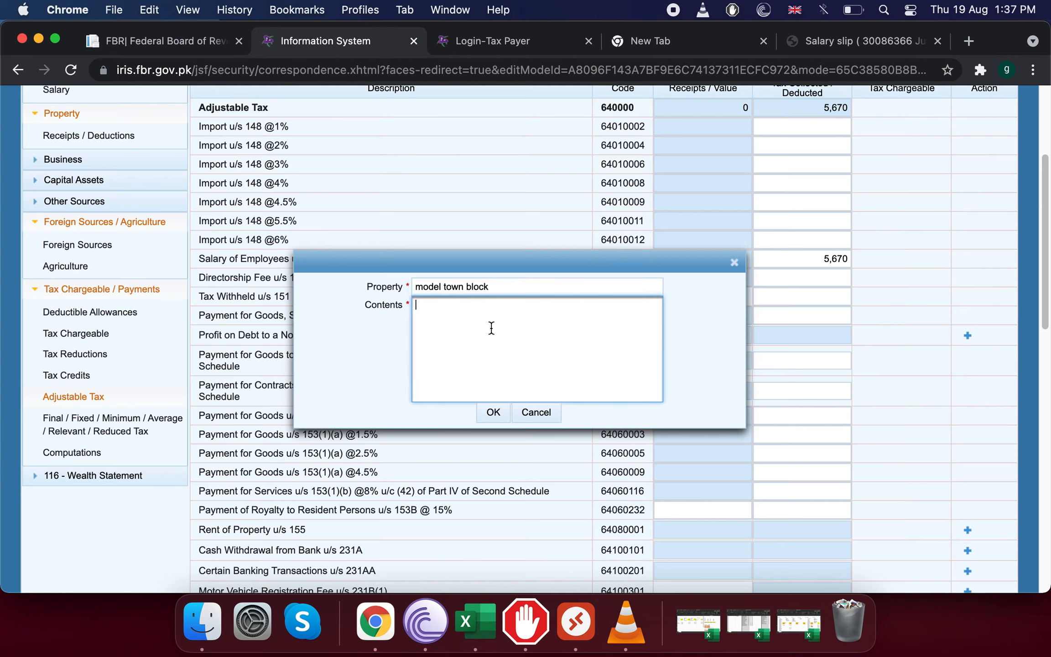
{"action": "type", "text": "commercial"}
{"action": "left_click", "coordinate": [494, 413]}
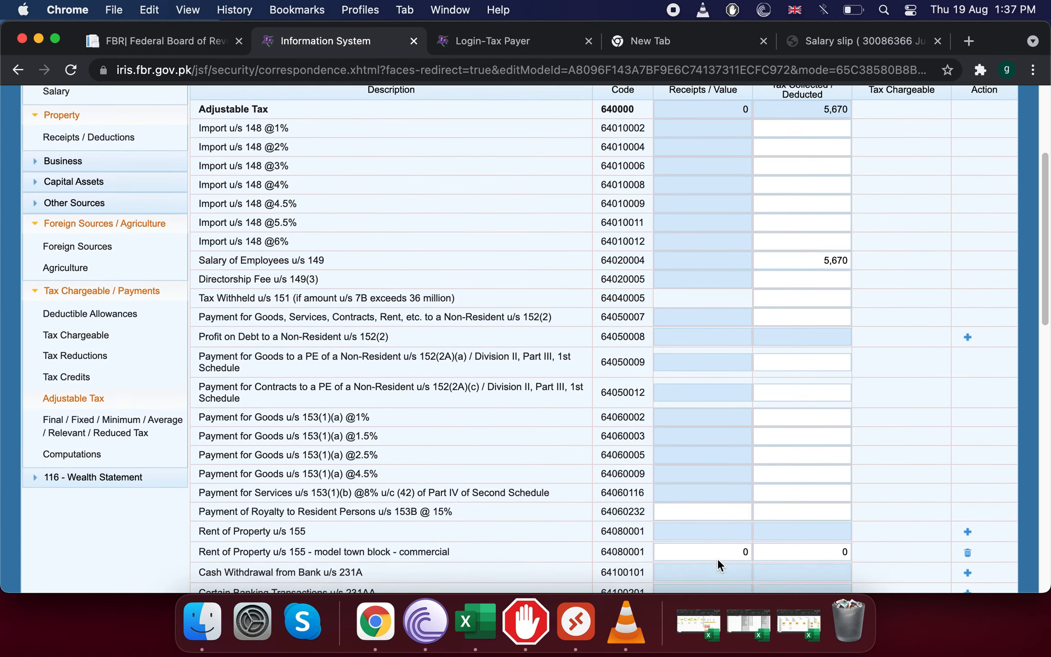
Enter the model town rent receipts, recalculate, and correct the amount to 1,000,000.
{"action": "left_click", "coordinate": [710, 537]}
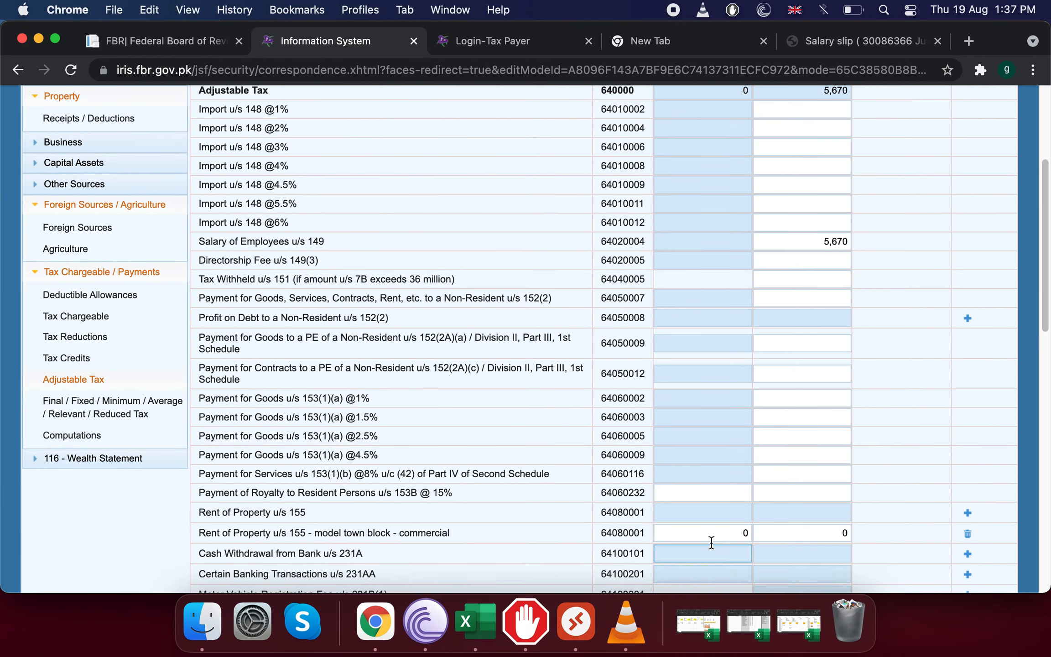
{"action": "type", "text": "100000"}
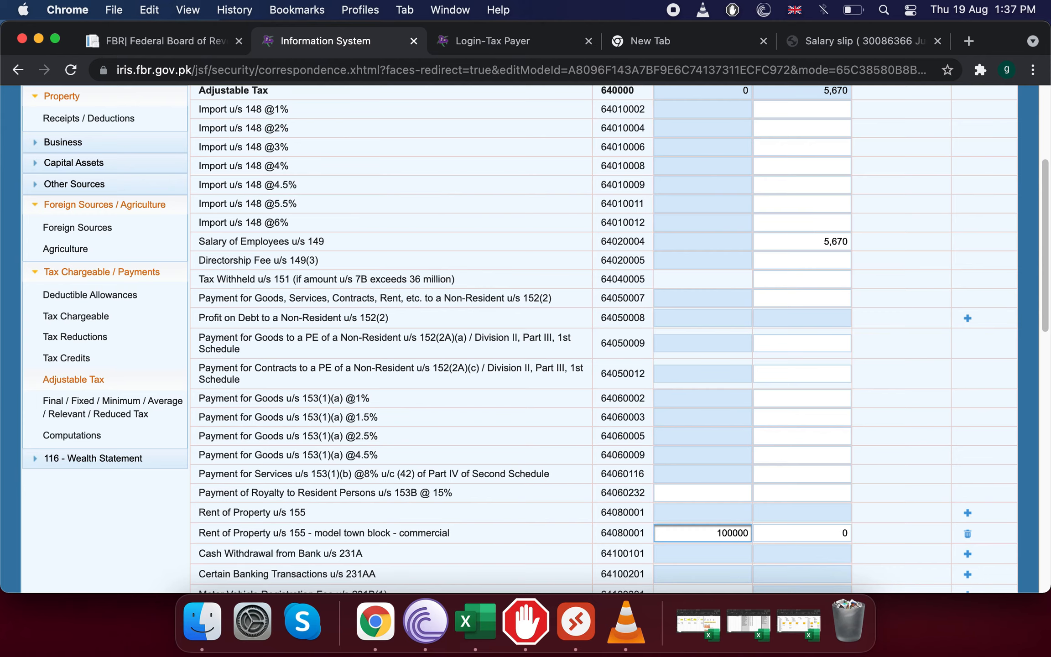
{"action": "scroll", "coordinate": [947, 180], "scroll_direction": "up", "scroll_amount": 2}
{"action": "left_click", "coordinate": [840, 124]}
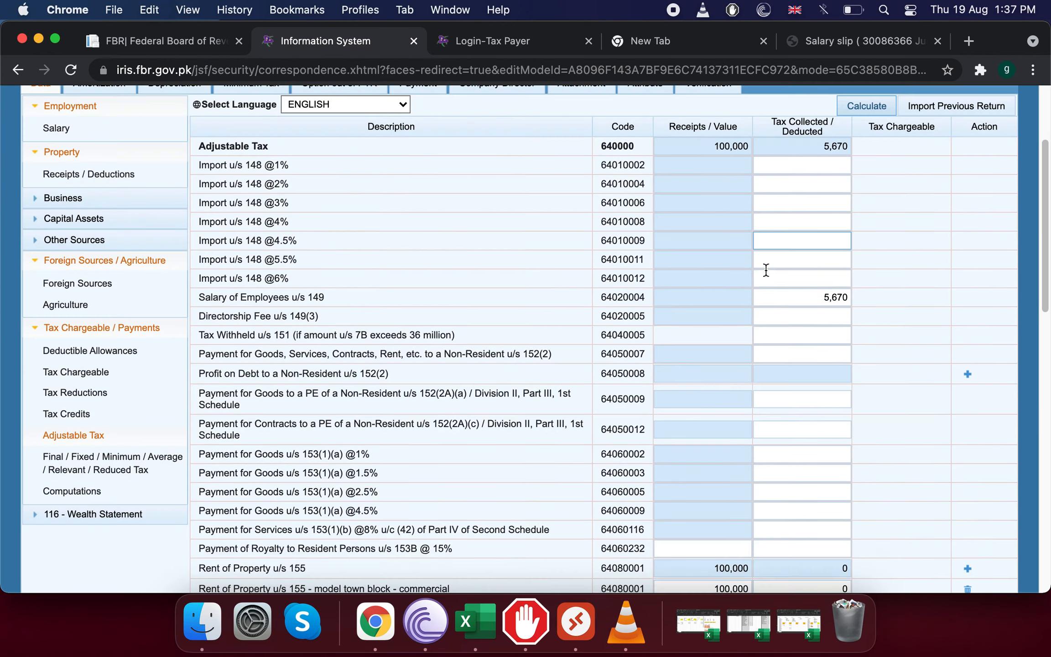
{"action": "scroll", "coordinate": [766, 269], "scroll_direction": "down", "scroll_amount": 10}
{"action": "scroll", "coordinate": [760, 246], "scroll_direction": "up", "scroll_amount": 1}
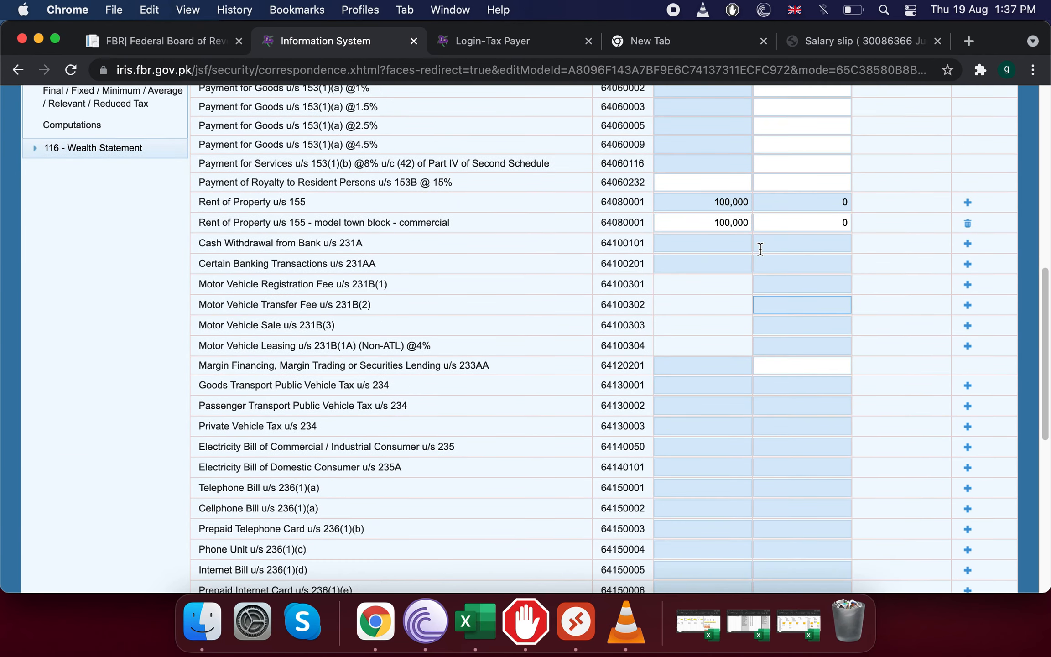
{"action": "left_click", "coordinate": [740, 229]}
{"action": "left_click", "coordinate": [739, 228]}
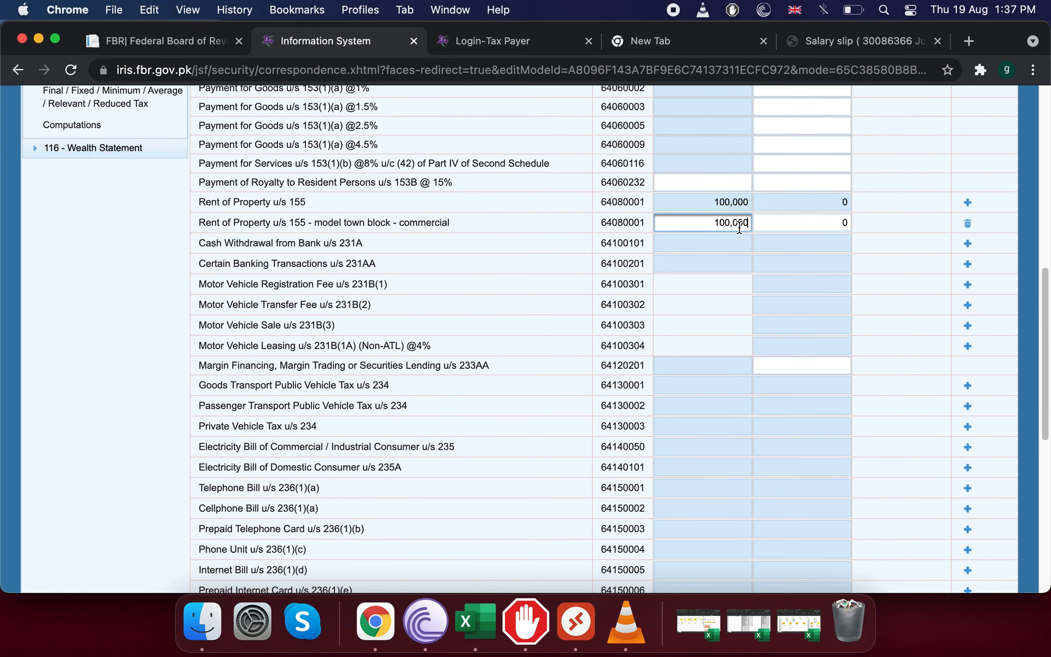
{"action": "type", "text": "0"}
Enter 100,000 as the tax deducted on the model town rent and recalculate.
{"action": "left_click", "coordinate": [817, 223]}
{"action": "scroll", "coordinate": [818, 228], "scroll_direction": "up", "scroll_amount": 2}
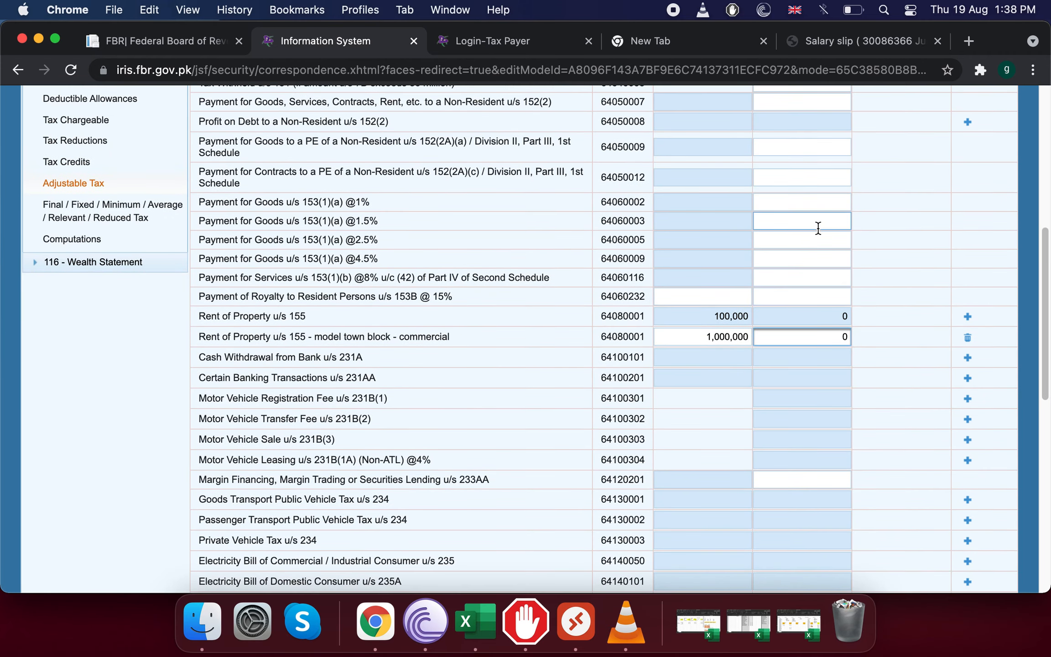
{"action": "scroll", "coordinate": [818, 228], "scroll_direction": "up", "scroll_amount": 1}
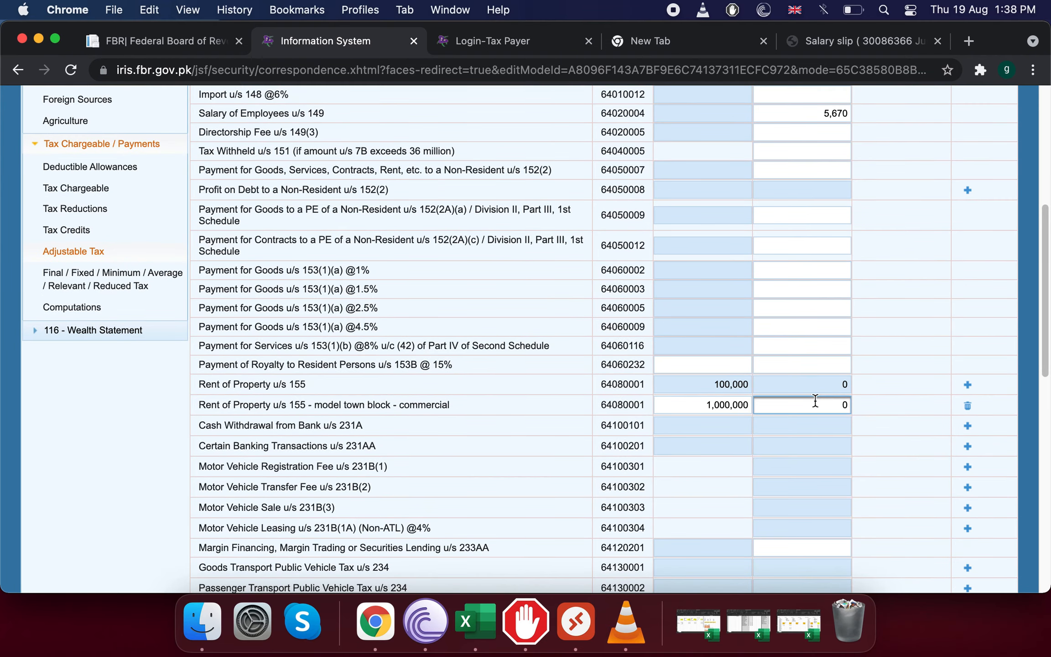
{"action": "type", "text": "1,"}
{"action": "type", "text": "000"}
{"action": "key", "text": "BackSpace"}
{"action": "key", "text": "BackSpace"}
{"action": "key", "text": "BackSpace"}
{"action": "key", "text": "BackSpace"}
{"action": "key", "text": "BackSpace"}
{"action": "type", "text": "100,000"}
{"action": "scroll", "coordinate": [929, 346], "scroll_direction": "up", "scroll_amount": 6}
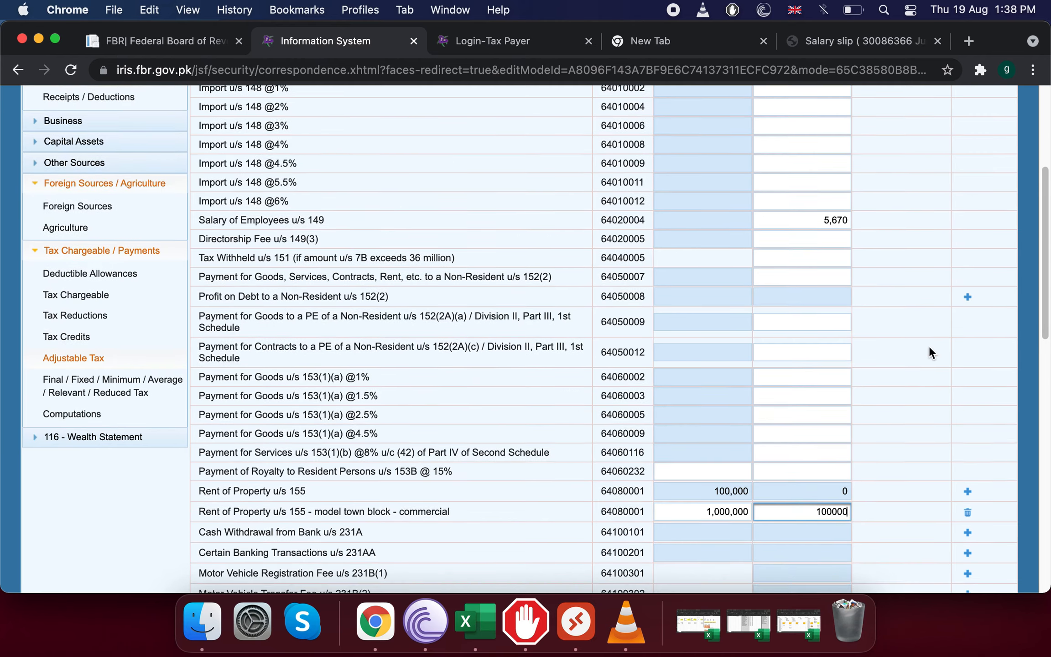
{"action": "left_click", "coordinate": [869, 205]}
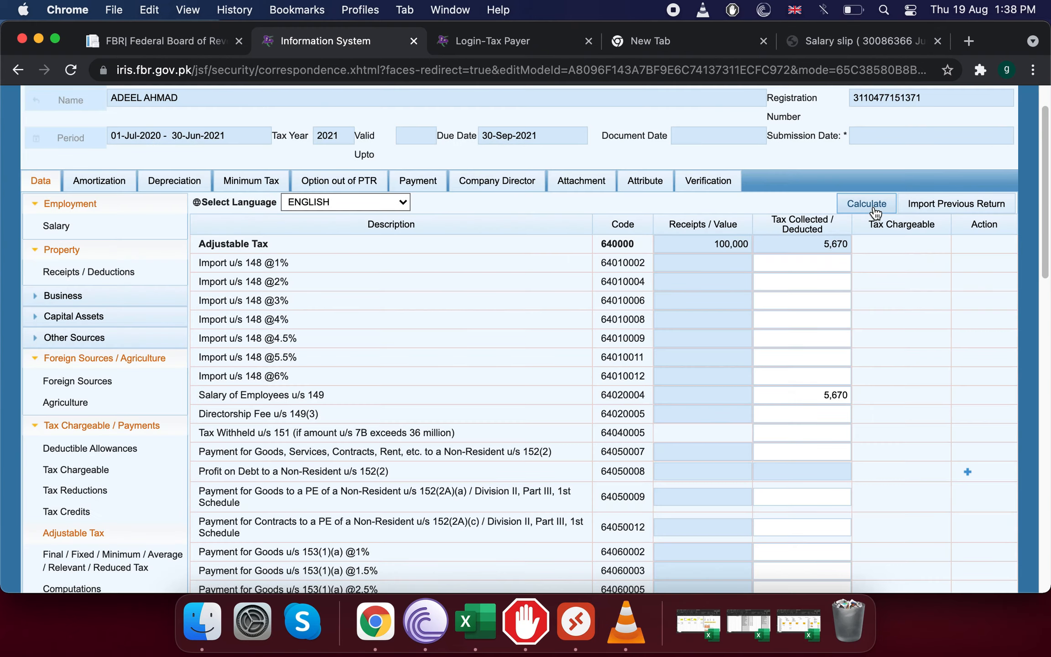
{"action": "scroll", "coordinate": [763, 322], "scroll_direction": "down", "scroll_amount": 7}
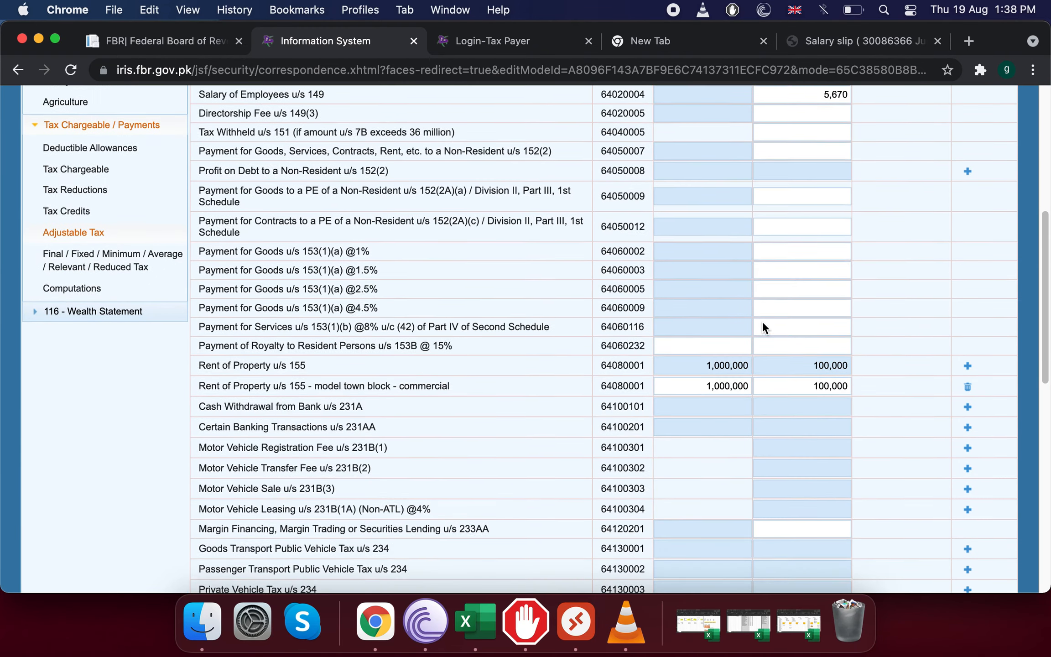
Verify the 1,000,000 rent and 100,000 tax amounts, then delete the model town block row.
{"action": "left_click", "coordinate": [762, 321]}
{"action": "left_click", "coordinate": [684, 377]}
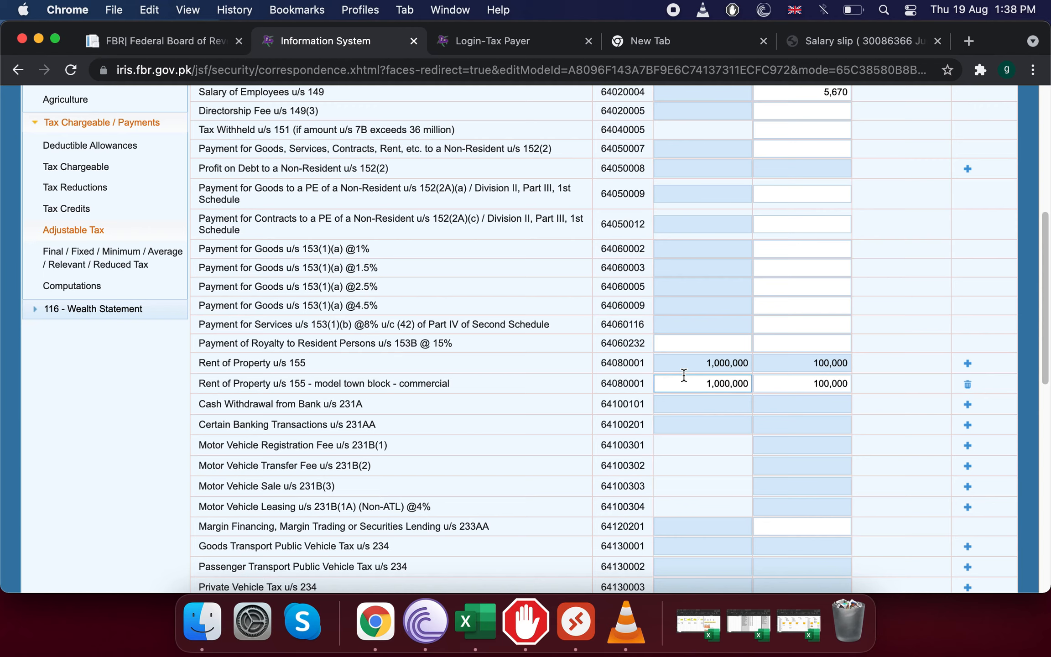
{"action": "left_click", "coordinate": [832, 383]}
{"action": "left_click", "coordinate": [939, 402]}
{"action": "left_click", "coordinate": [968, 386]}
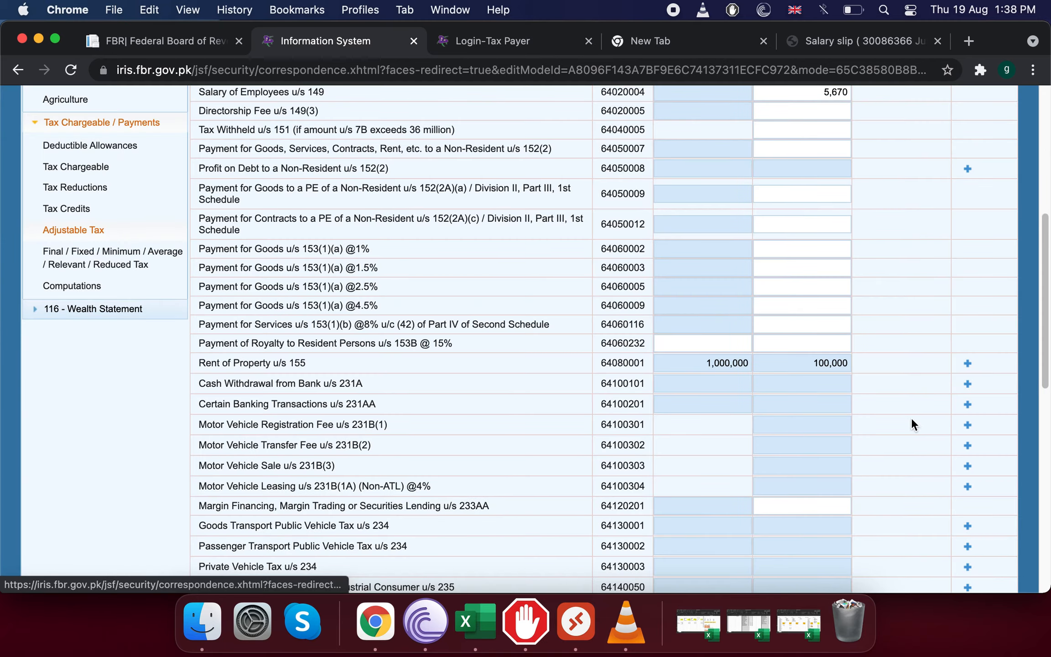
Recalculate after removing the rent row so Rent of Property u/s 155 shows blank.
{"action": "scroll", "coordinate": [675, 404], "scroll_direction": "up", "scroll_amount": 10}
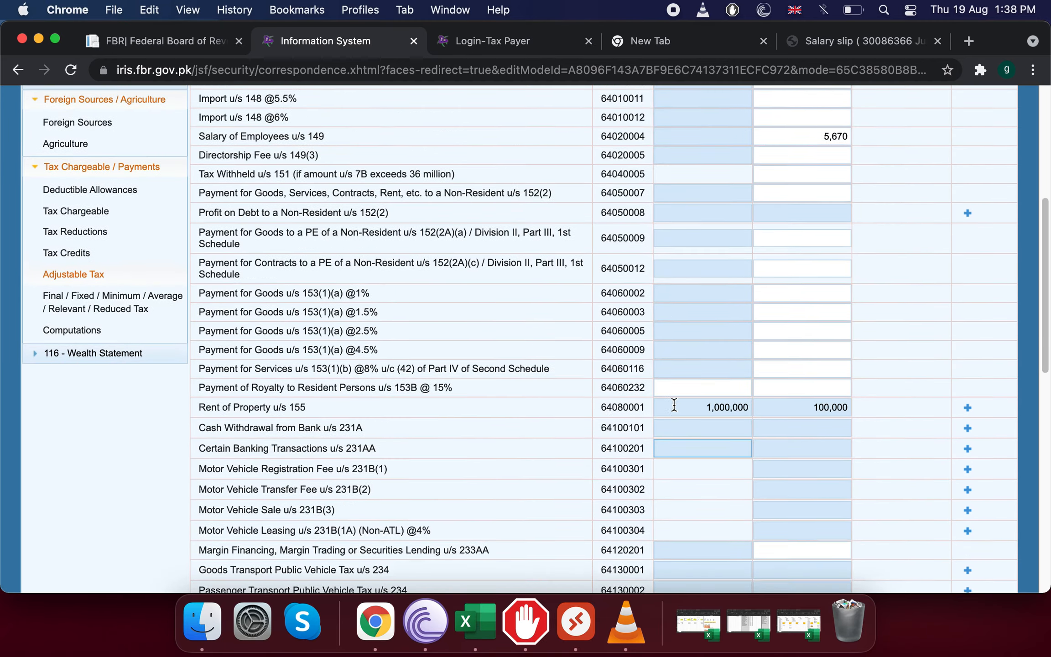
{"action": "left_click", "coordinate": [873, 254]}
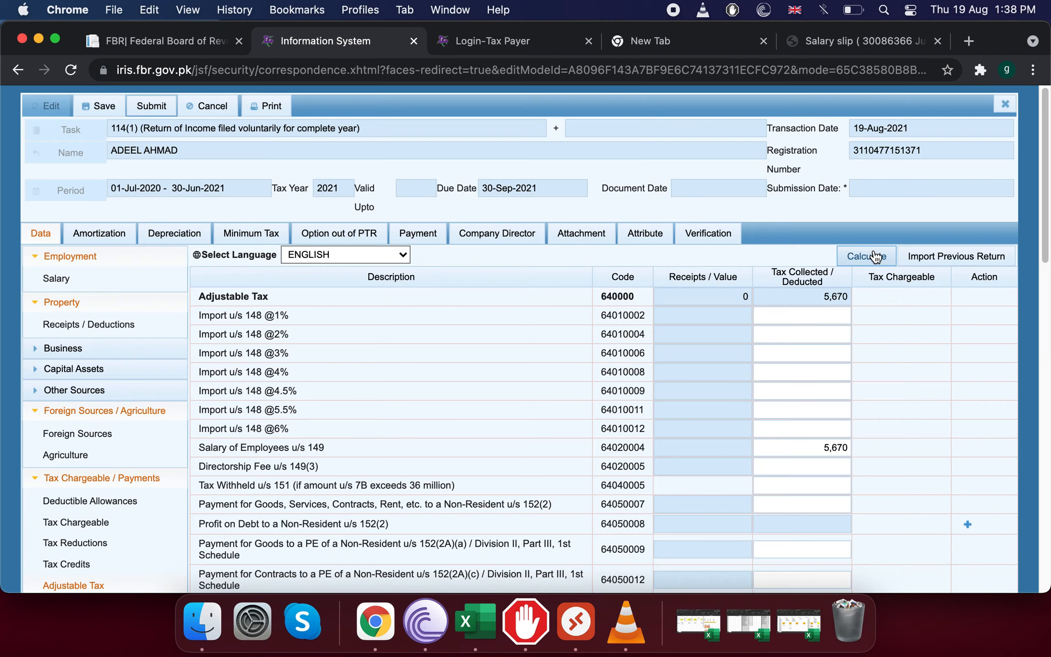
{"action": "scroll", "coordinate": [745, 384], "scroll_direction": "down", "scroll_amount": 7}
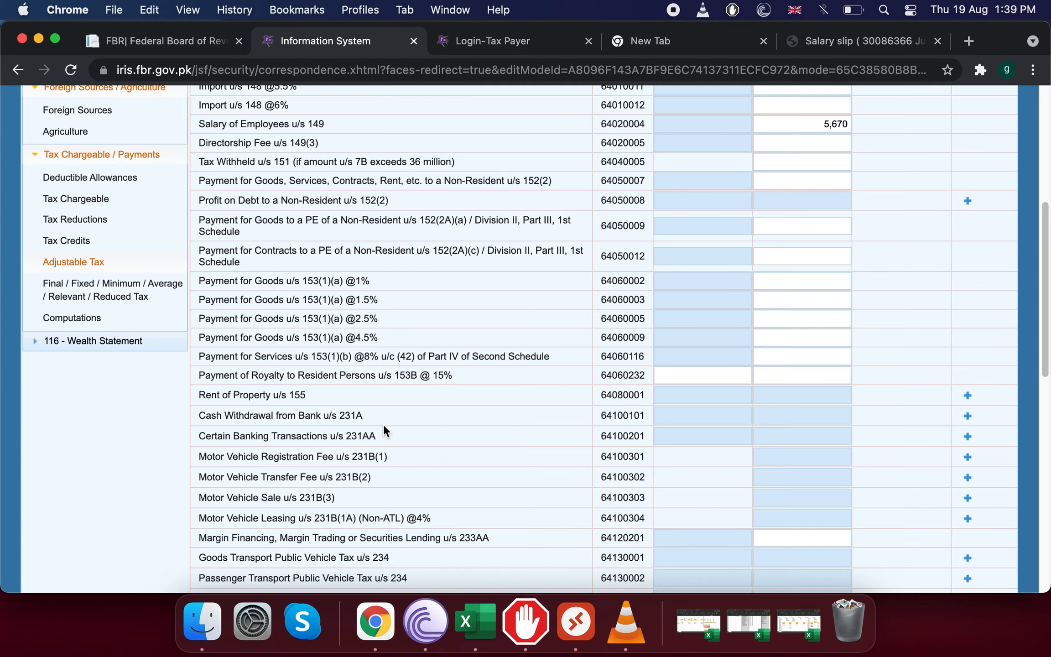
Add a Cash Withdrawal from Bank u/s 231A entry with the bank account number and contents 'hbl'.
{"action": "left_click", "coordinate": [966, 416]}
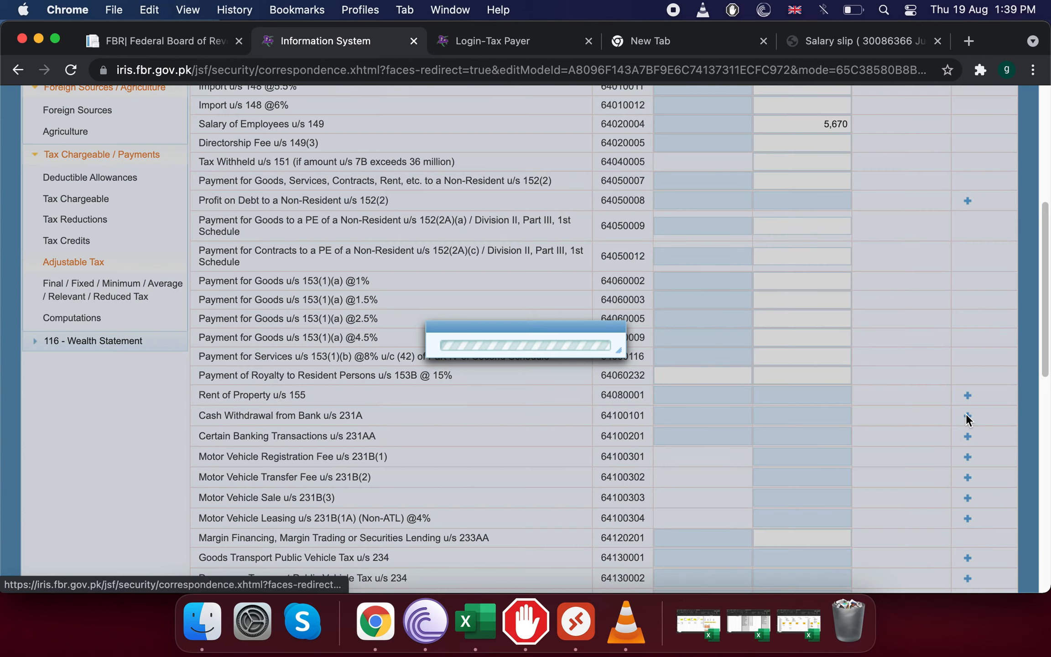
{"action": "left_click", "coordinate": [567, 291]}
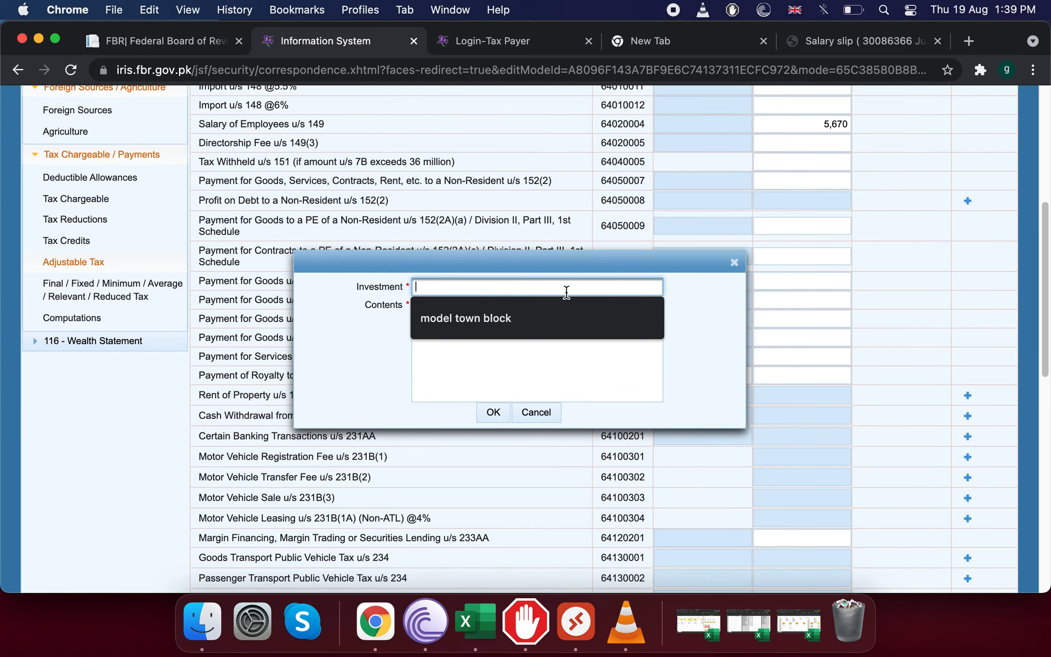
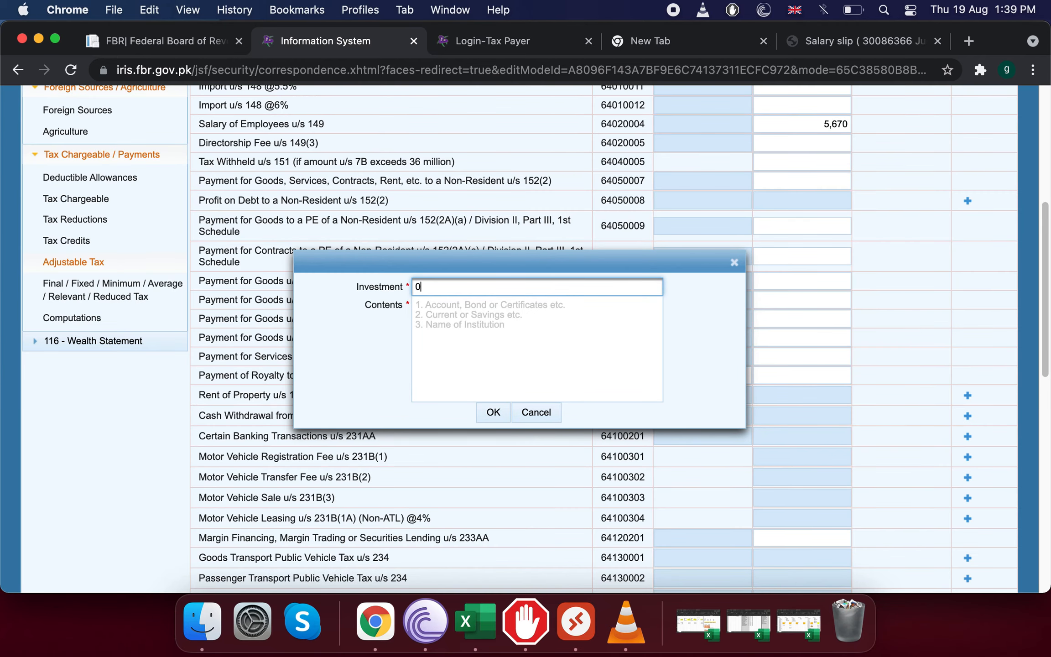
{"action": "left_click", "coordinate": [524, 306]}
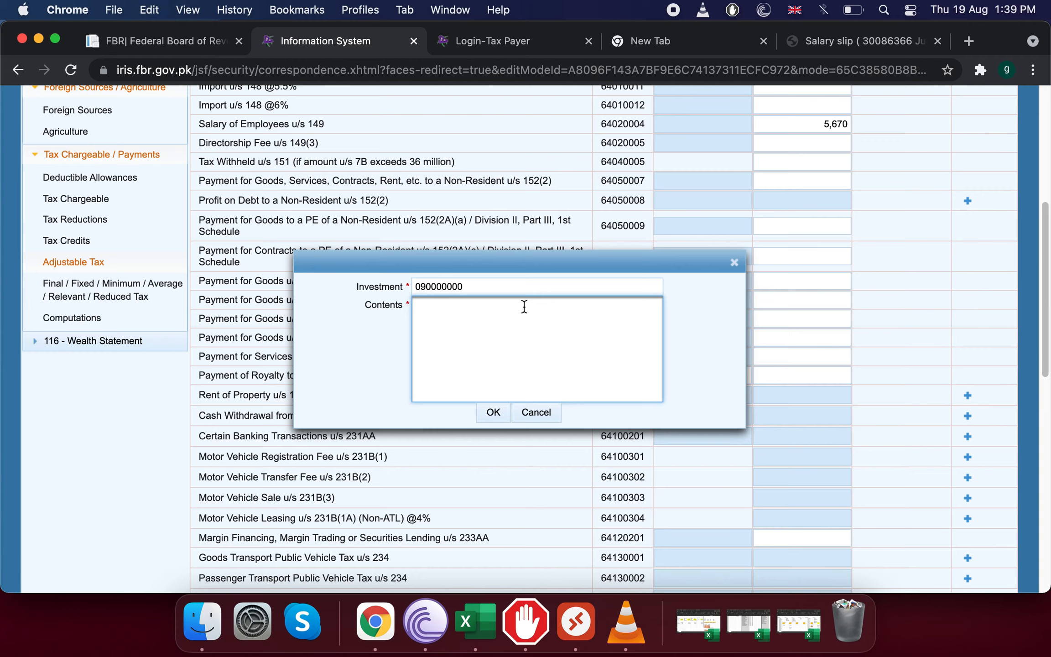
{"action": "type", "text": "hbl,"}
{"action": "left_click", "coordinate": [483, 414]}
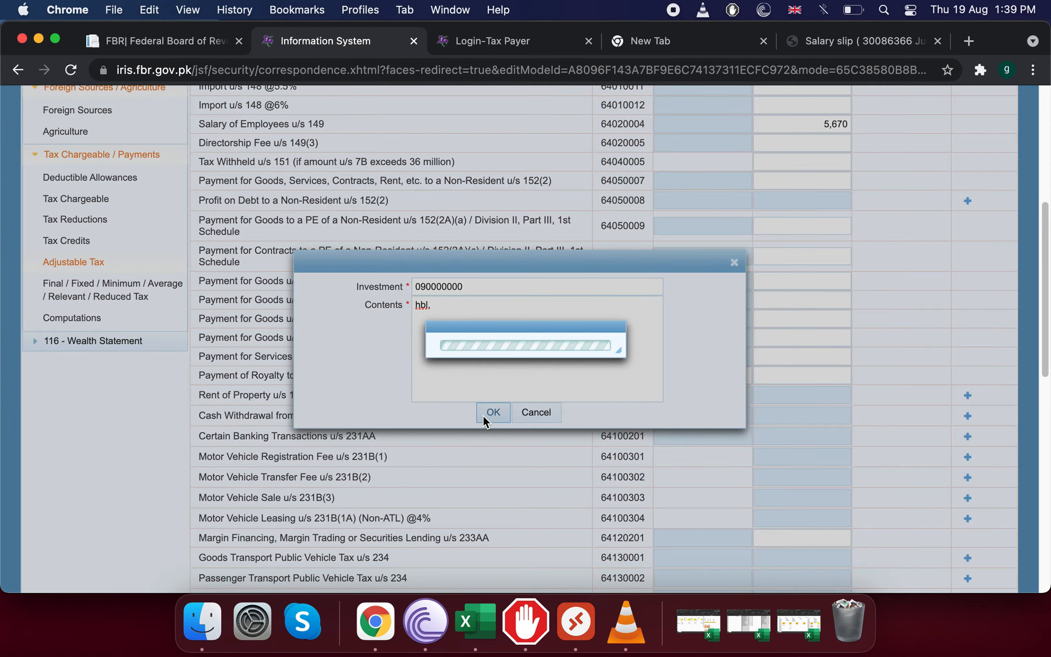
Set the hbl withdrawal amount to 0, then delete the hbl row.
{"action": "left_click", "coordinate": [746, 432]}
{"action": "type", "text": "0"}
{"action": "left_click", "coordinate": [784, 438]}
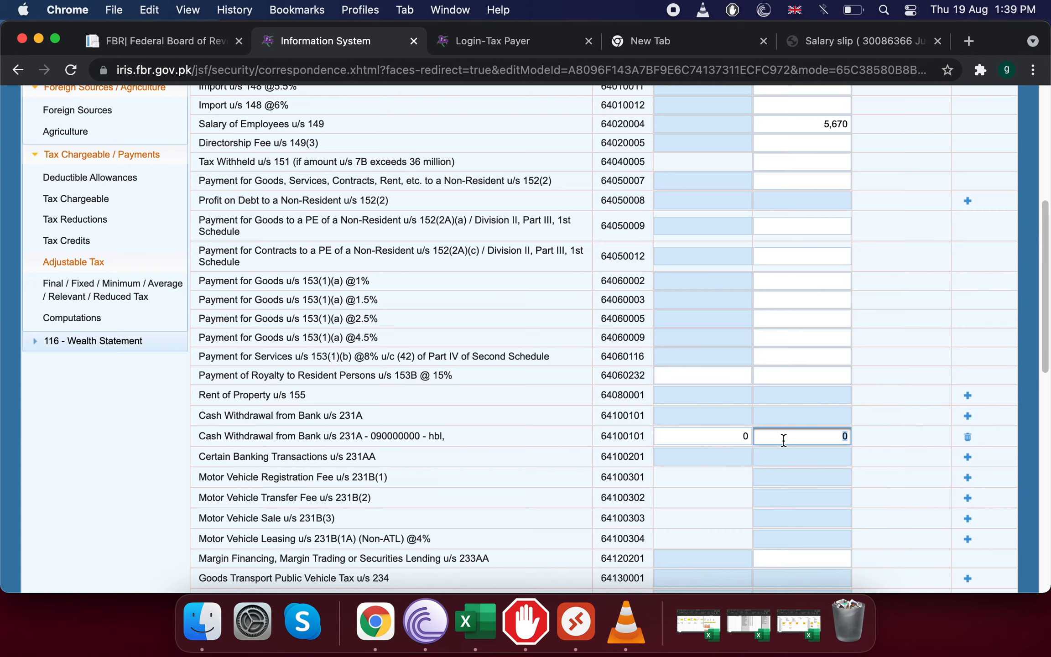
{"action": "left_click", "coordinate": [968, 437]}
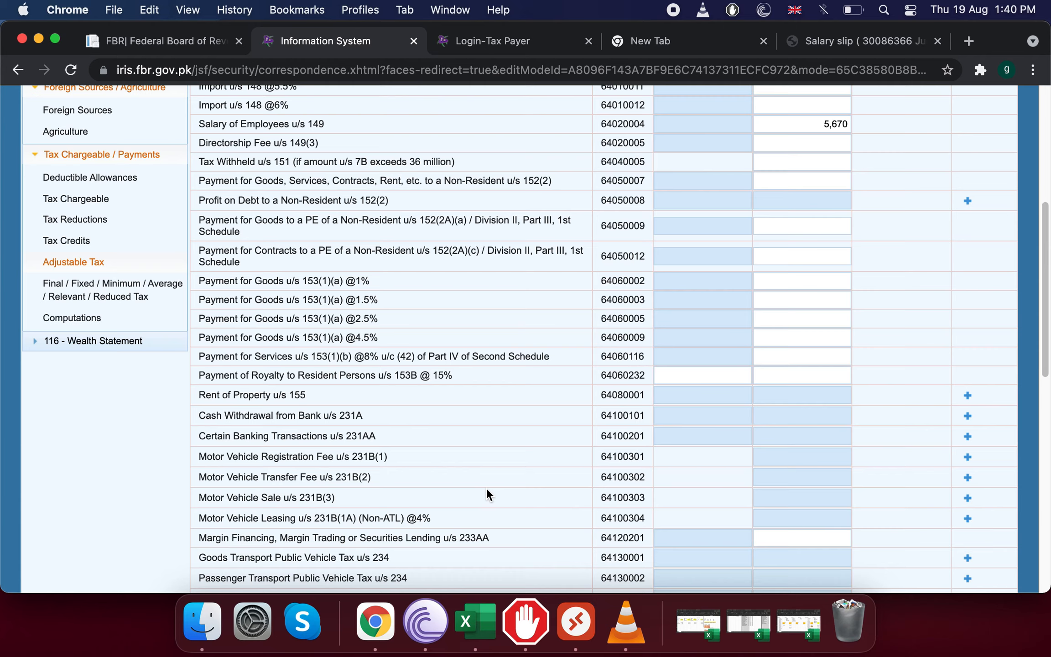
Scroll down to the Telephone Bill rows and select the Telephone Bill amount field.
{"action": "scroll", "coordinate": [487, 489], "scroll_direction": "down", "scroll_amount": 3}
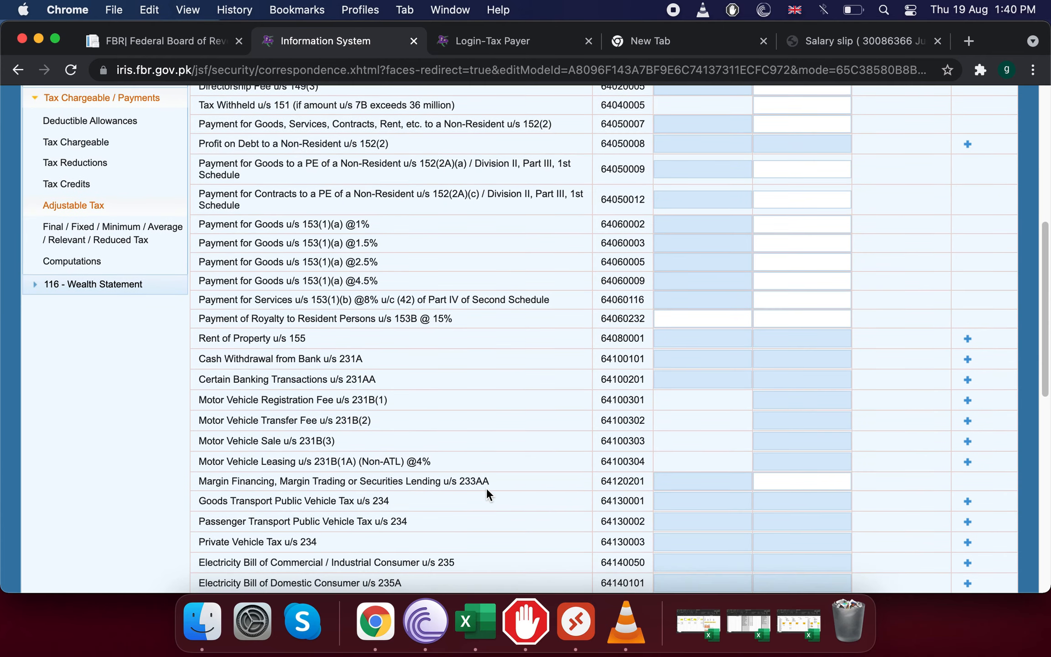
{"action": "scroll", "coordinate": [486, 487], "scroll_direction": "down", "scroll_amount": 3}
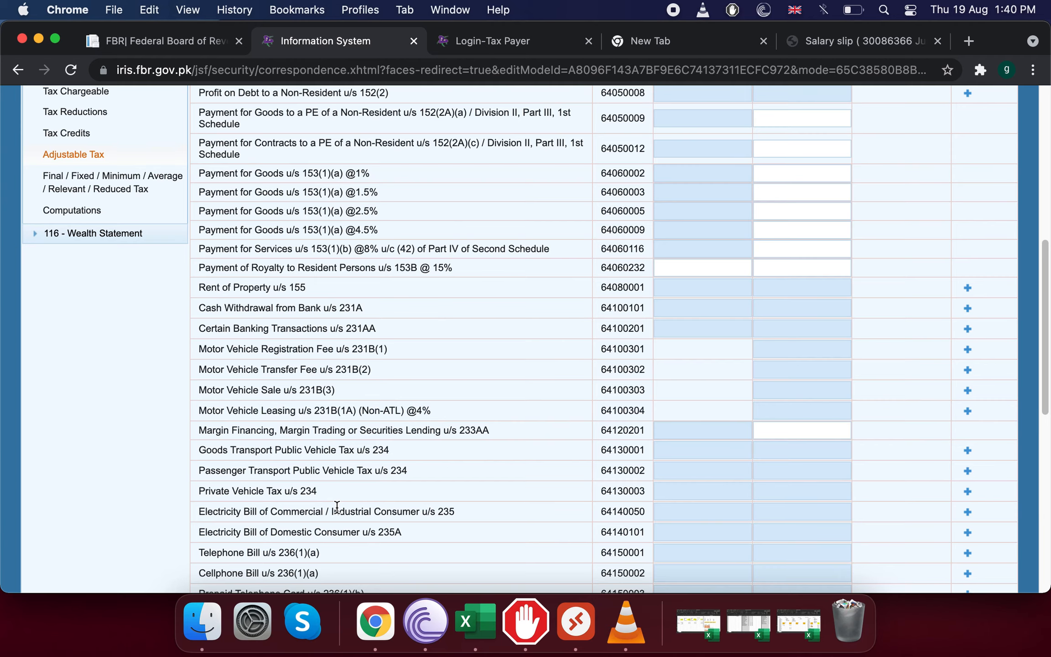
{"action": "scroll", "coordinate": [337, 507], "scroll_direction": "down", "scroll_amount": 2}
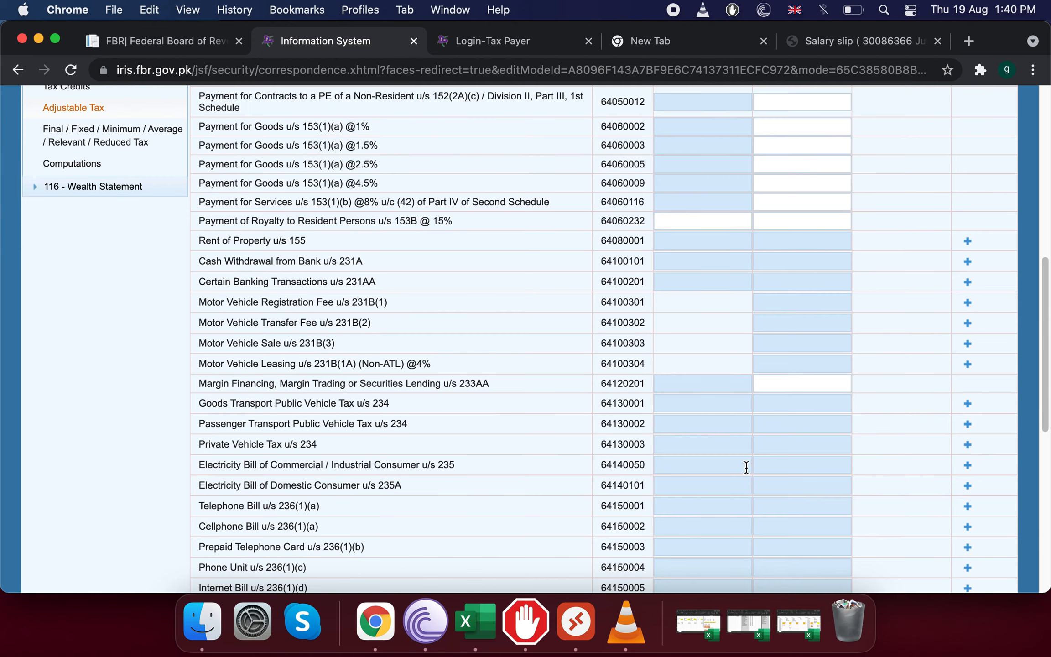
{"action": "scroll", "coordinate": [246, 513], "scroll_direction": "down", "scroll_amount": 2}
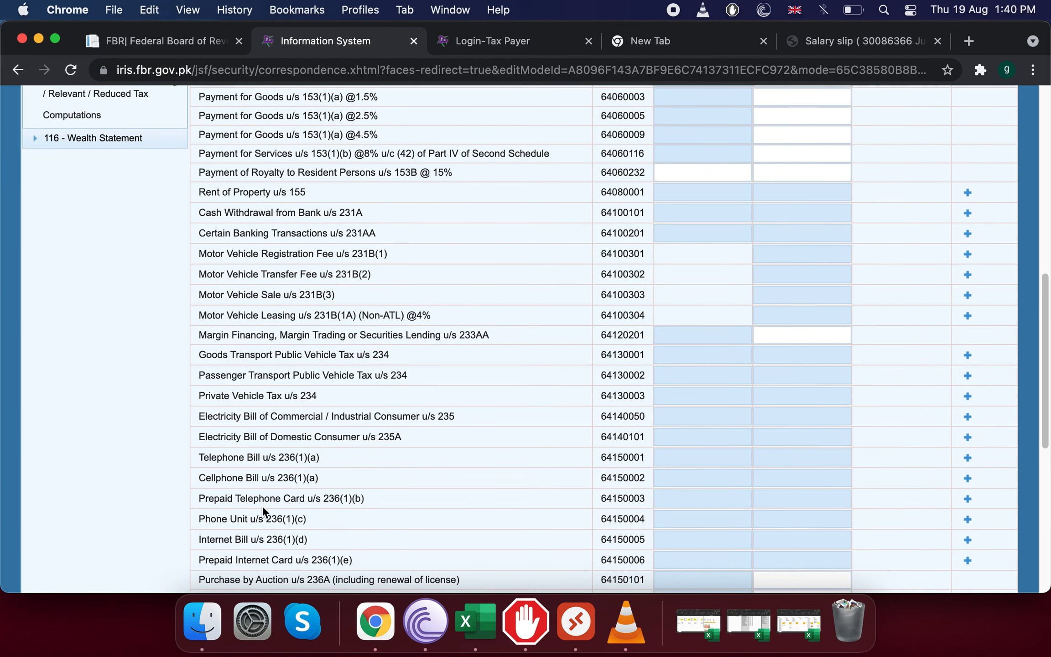
{"action": "left_click", "coordinate": [749, 451]}
Add a Telephone Bill u/s 236(1)(a) entry with the telephone number and contents 'ptcl'.
{"action": "left_click", "coordinate": [968, 457]}
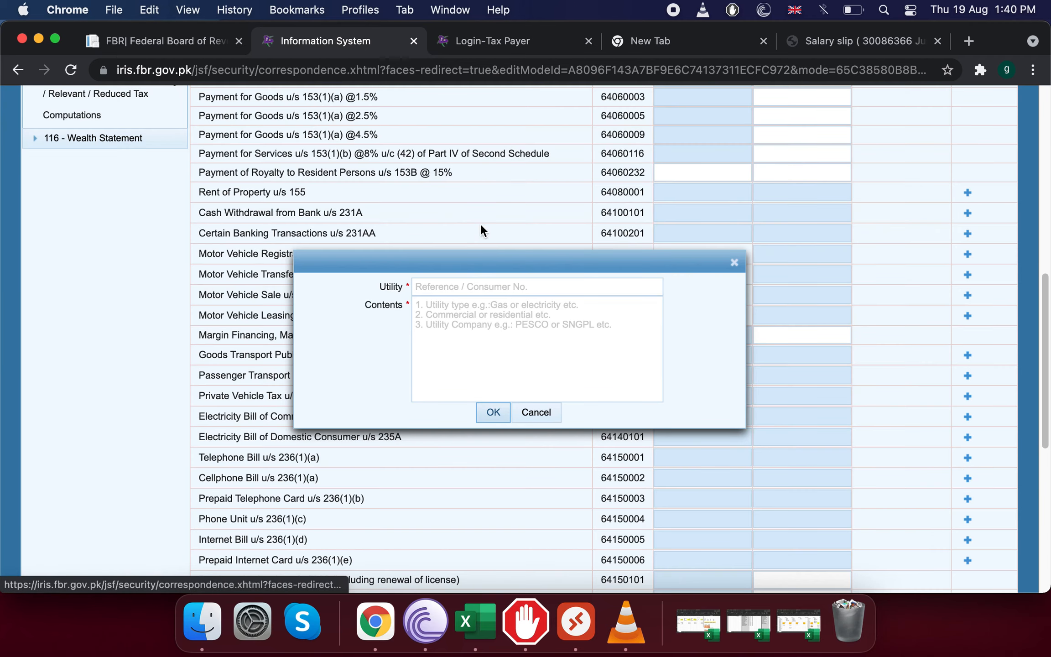
{"action": "left_click", "coordinate": [491, 284]}
{"action": "type", "text": "0"}
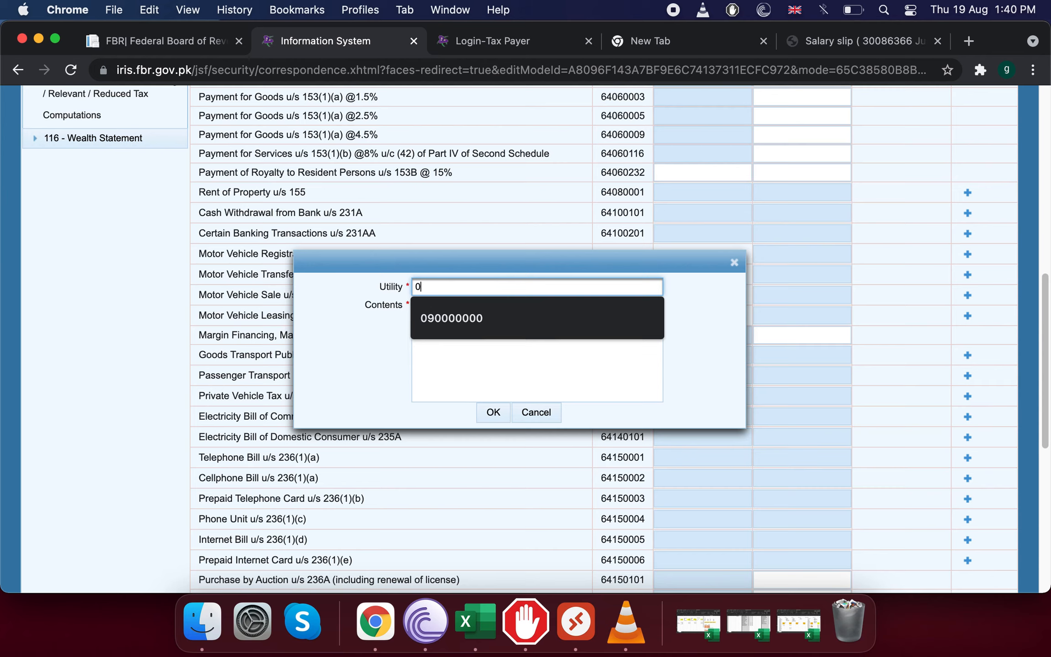
{"action": "type", "text": "420000"}
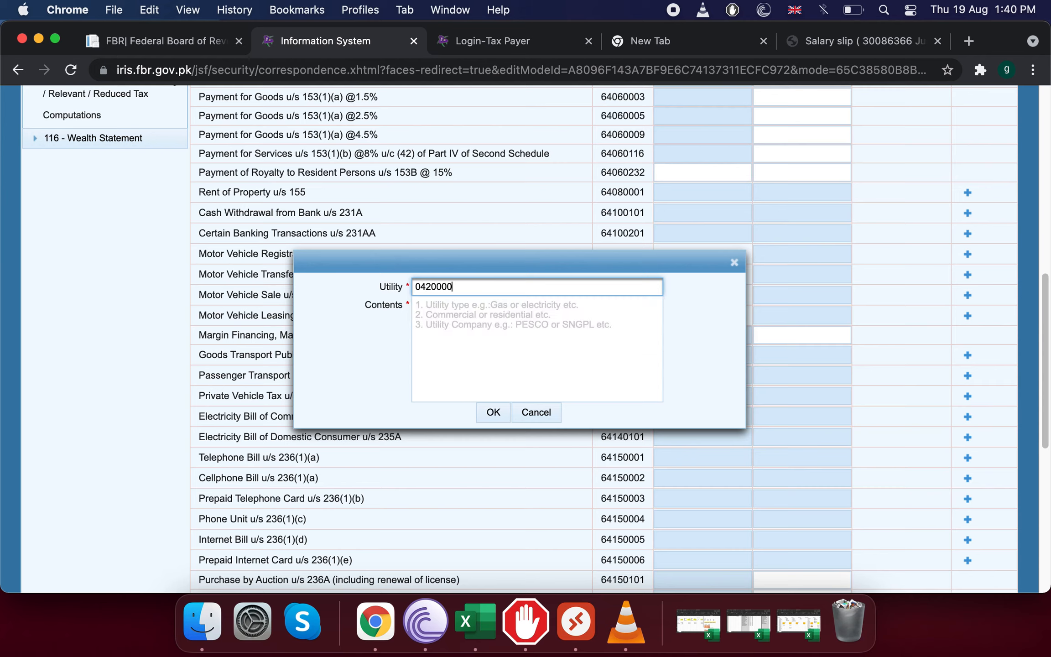
{"action": "left_click", "coordinate": [528, 308]}
{"action": "type", "text": "p"}
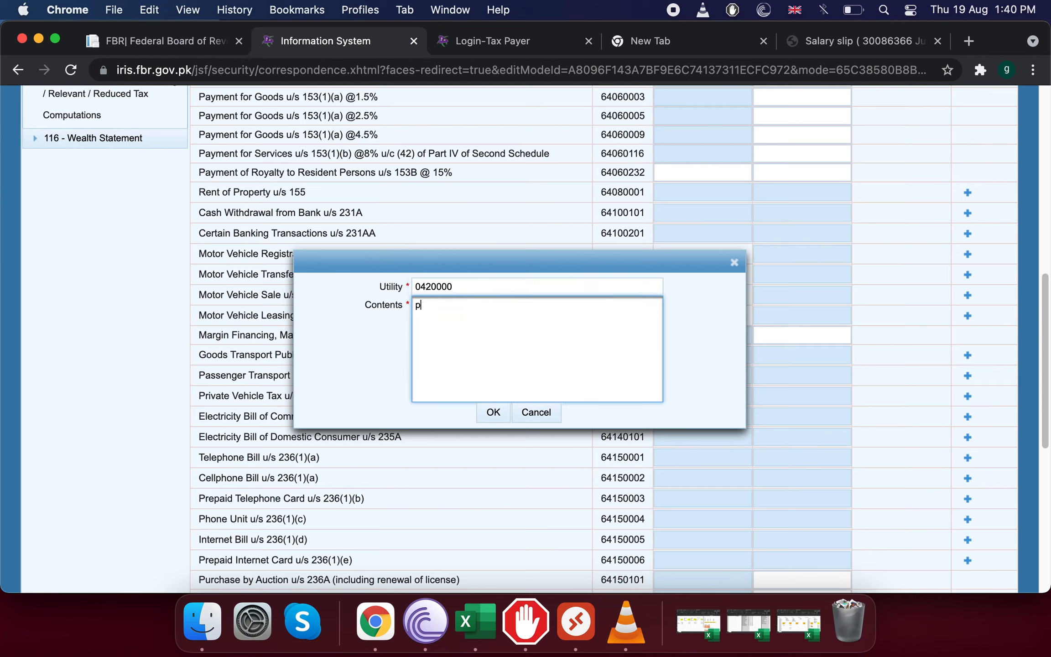
{"action": "type", "text": "tcl"}
{"action": "left_click", "coordinate": [493, 412]}
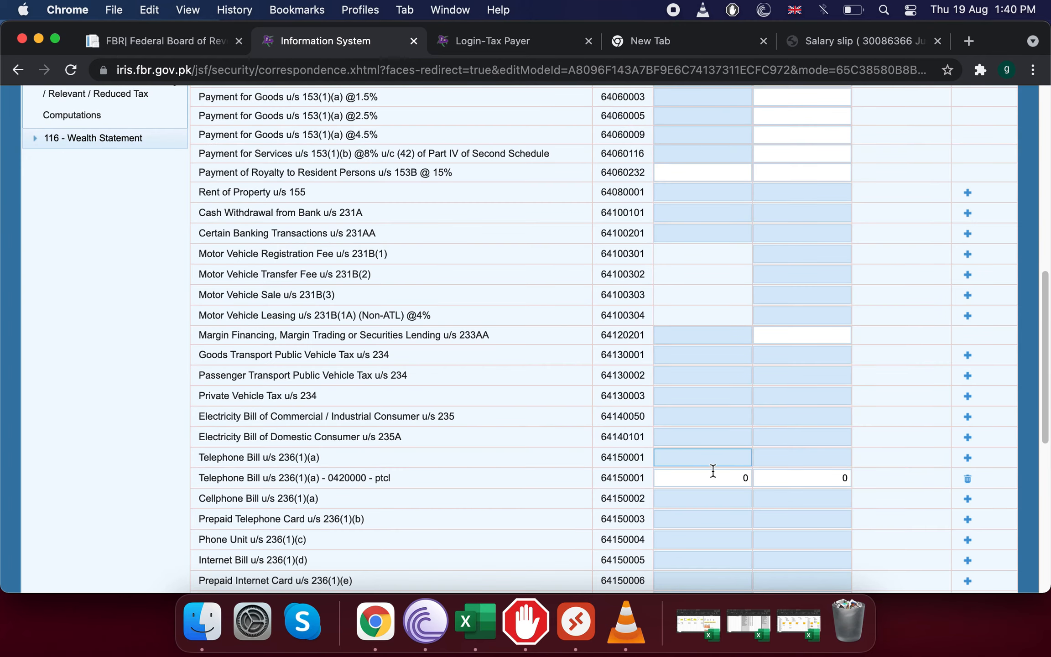
Enter 8,000 as the ptcl bill amount and 300 as the tax deducted.
{"action": "left_click", "coordinate": [730, 477]}
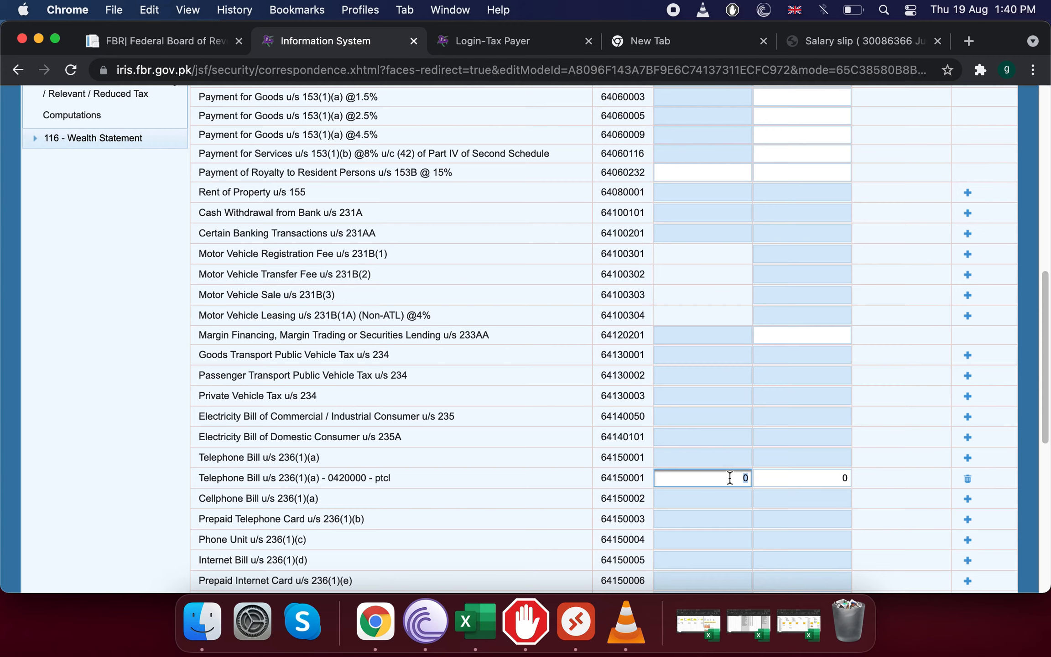
{"action": "type", "text": "800000"}
{"action": "key", "text": "BackSpace"}
{"action": "key", "text": "BackSpace"}
{"action": "left_click", "coordinate": [807, 483]}
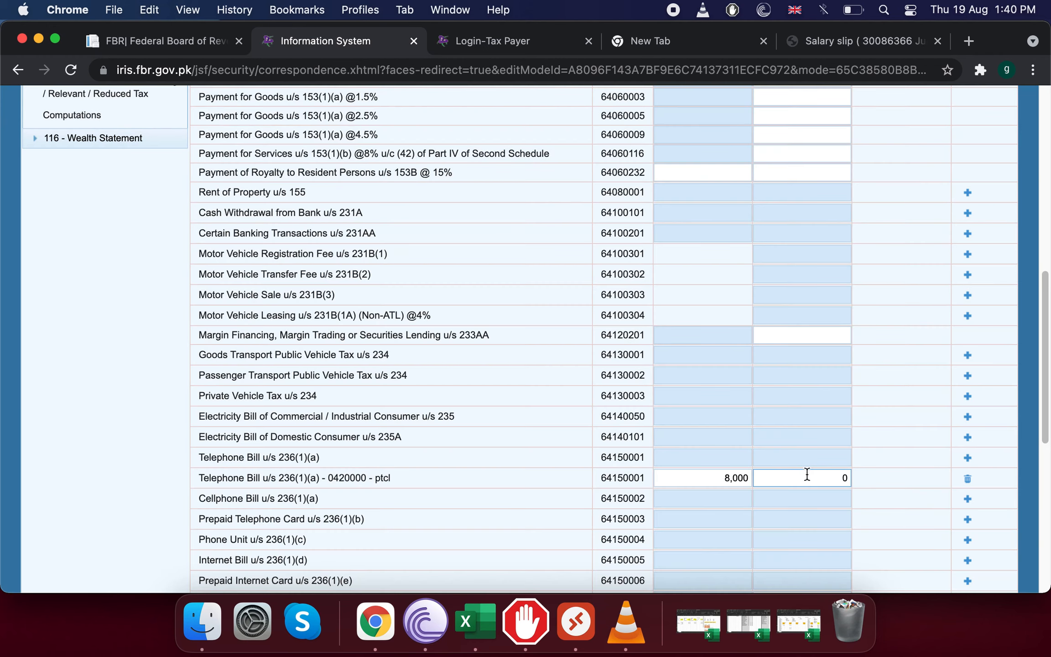
{"action": "double_click", "coordinate": [809, 478]}
{"action": "type", "text": "3000"}
{"action": "key", "text": "BackSpace"}
{"action": "left_click", "coordinate": [967, 485]}
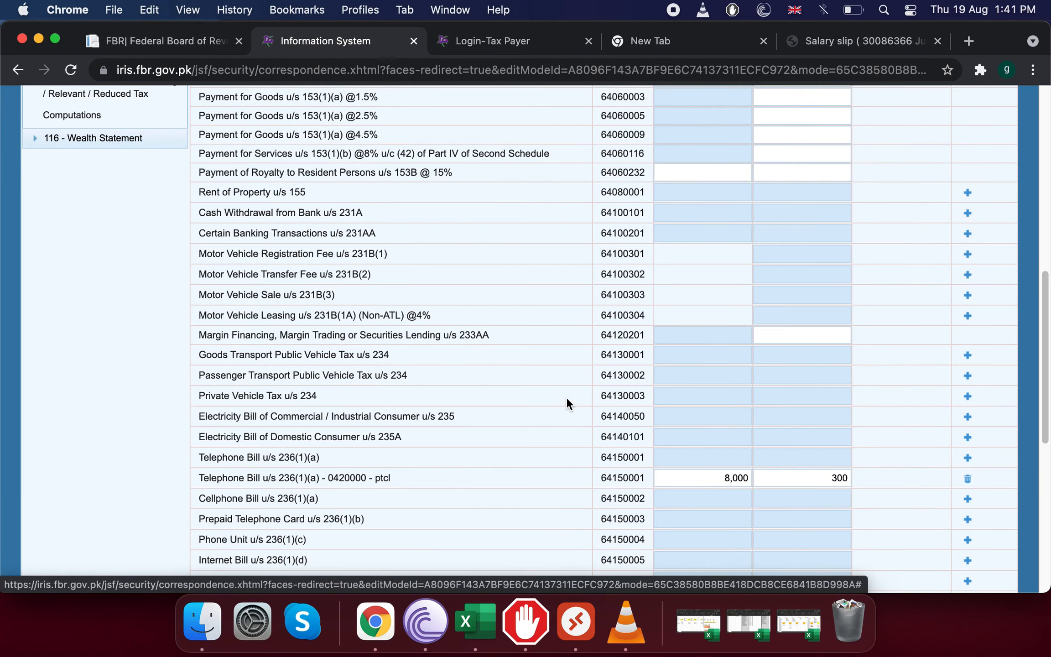
{"action": "scroll", "coordinate": [565, 396], "scroll_direction": "down", "scroll_amount": 3}
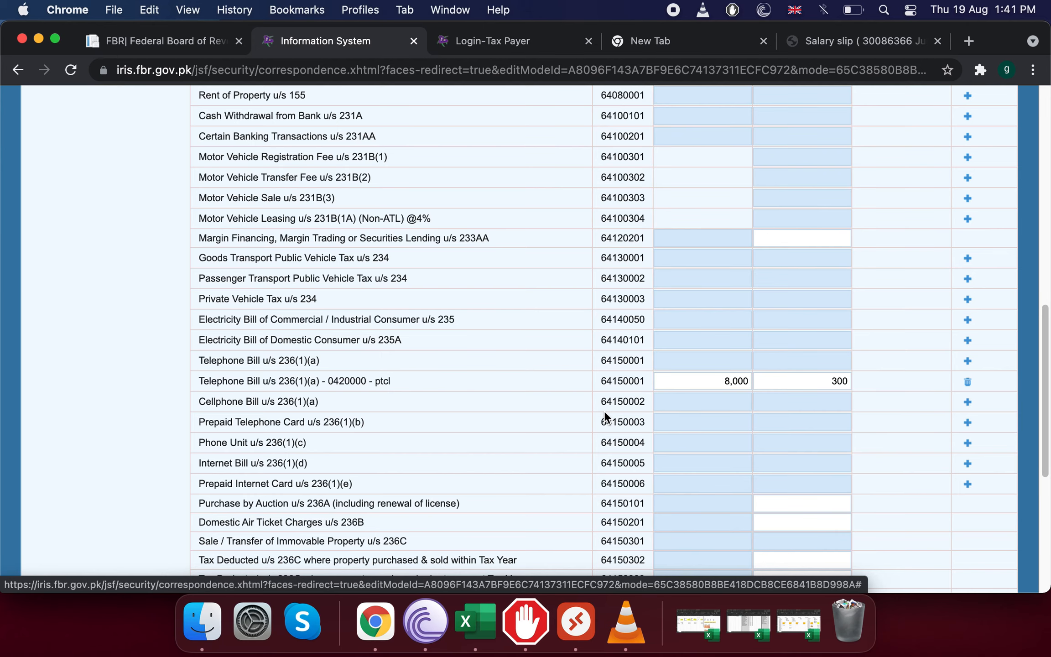
{"action": "scroll", "coordinate": [605, 411], "scroll_direction": "down", "scroll_amount": 2}
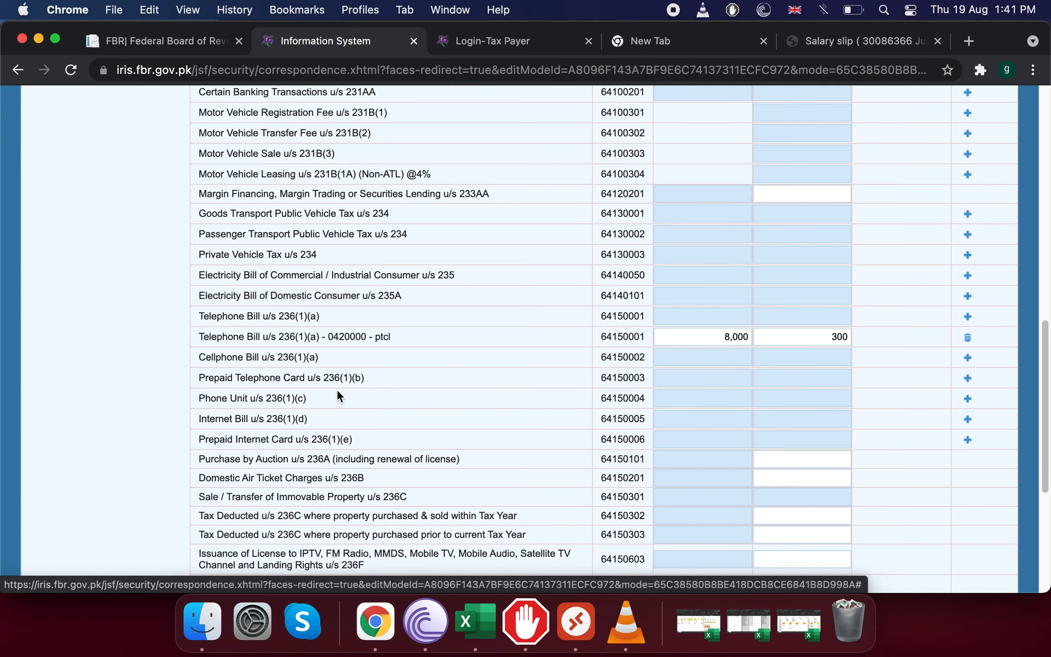
{"action": "scroll", "coordinate": [337, 389], "scroll_direction": "down", "scroll_amount": 2}
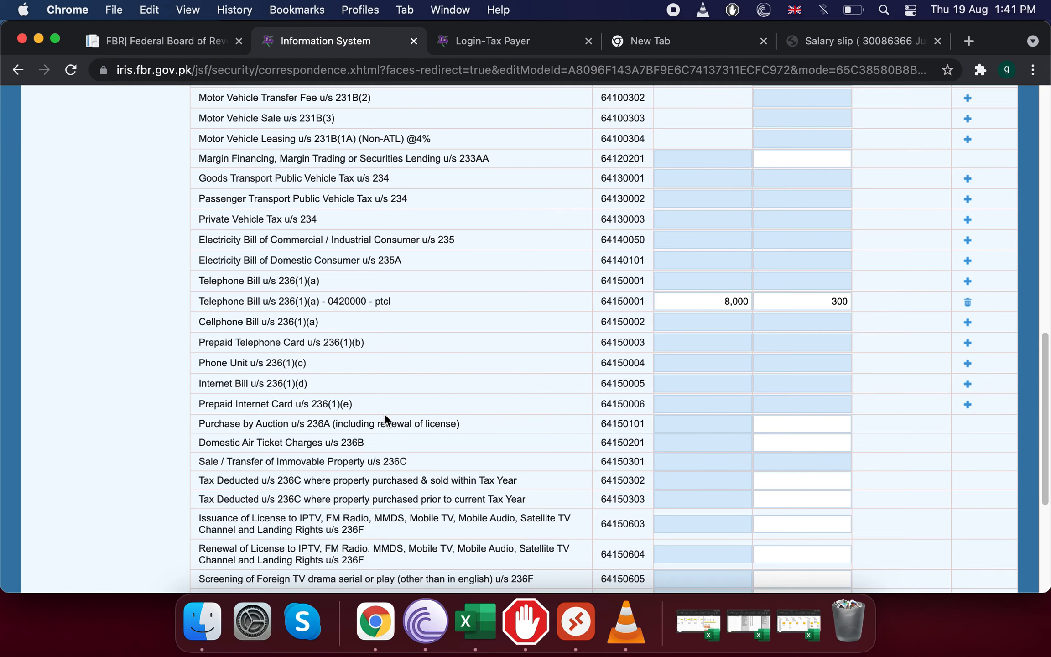
{"action": "scroll", "coordinate": [385, 415], "scroll_direction": "down", "scroll_amount": 2}
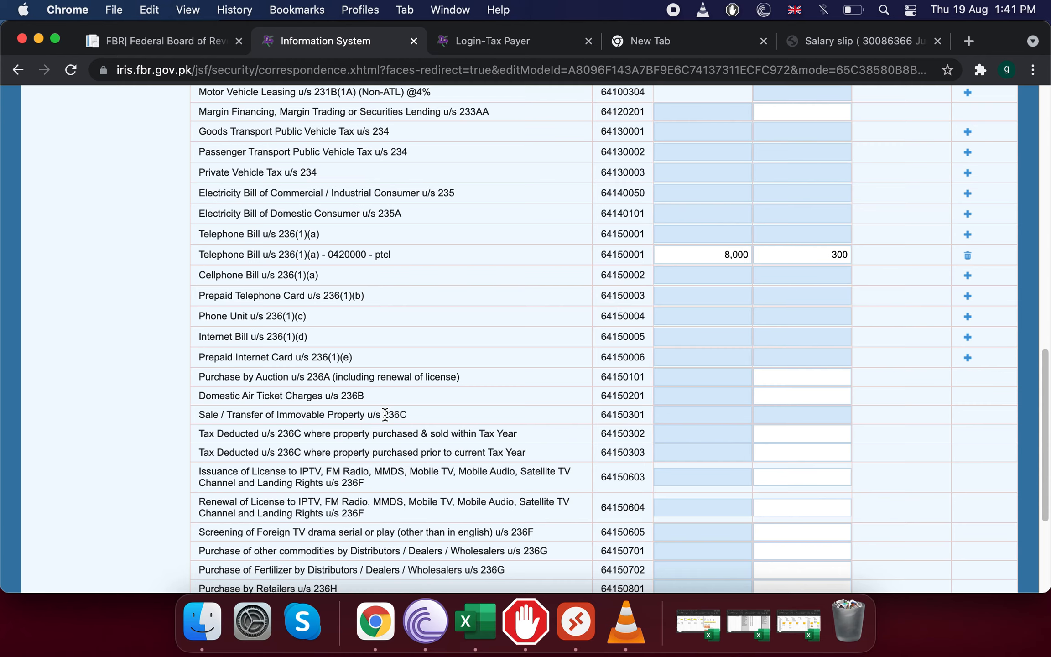
{"action": "scroll", "coordinate": [385, 414], "scroll_direction": "down", "scroll_amount": 2}
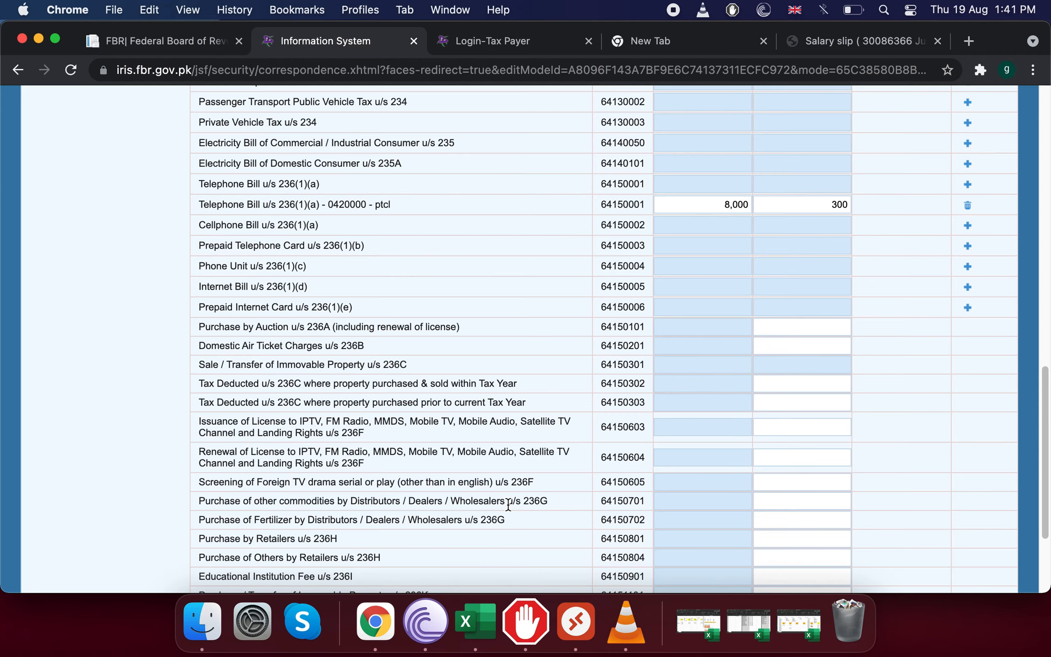
{"action": "scroll", "coordinate": [507, 504], "scroll_direction": "down", "scroll_amount": 3}
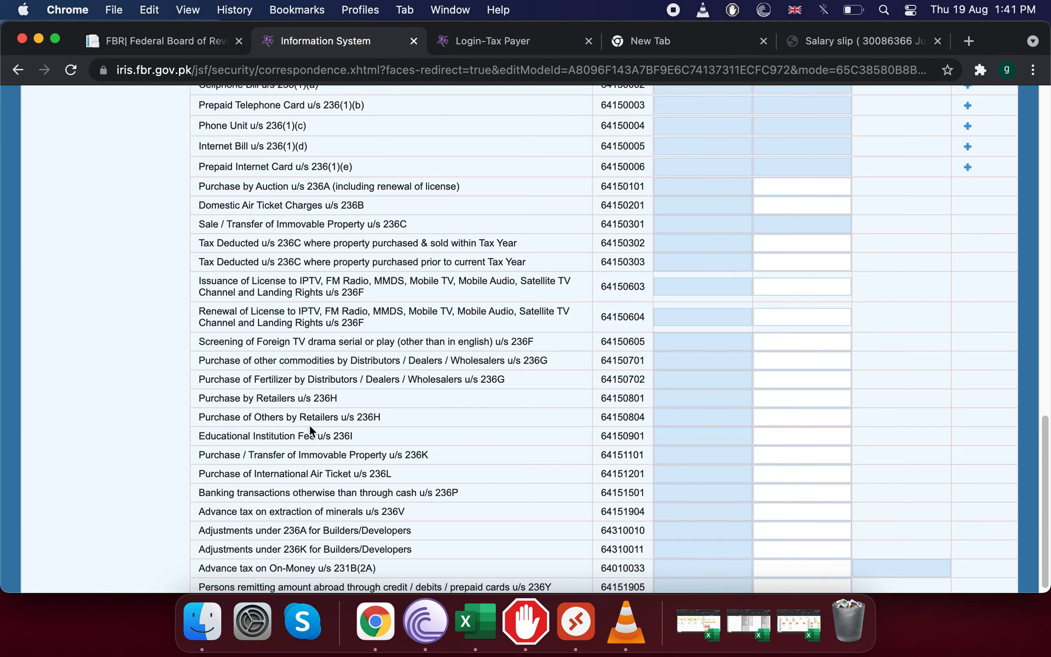
{"action": "scroll", "coordinate": [321, 461], "scroll_direction": "down", "scroll_amount": 1}
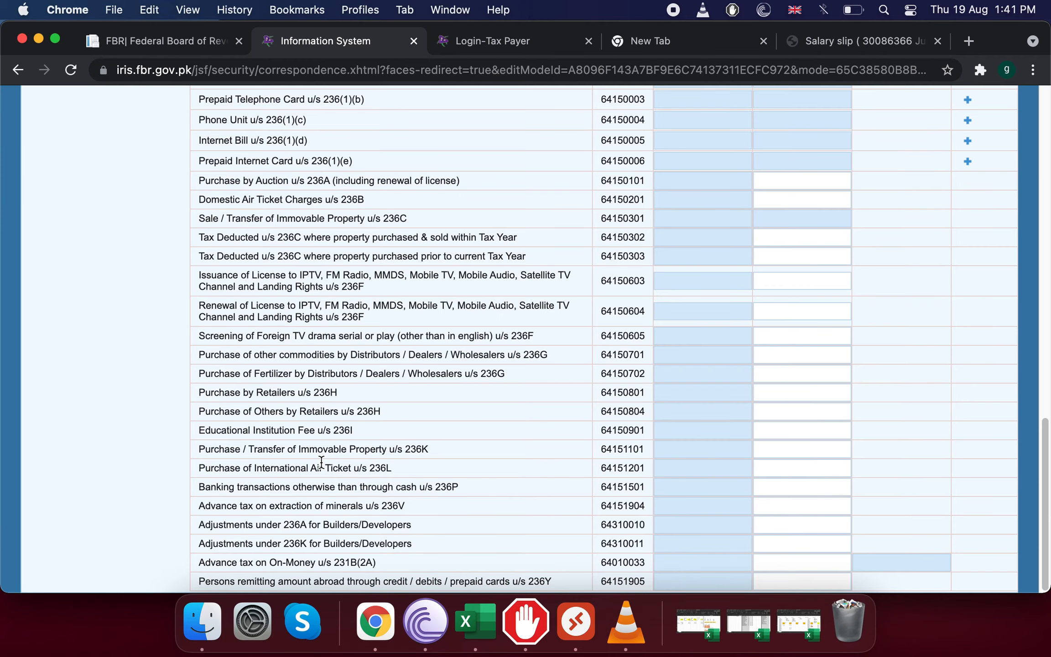
{"action": "left_click", "coordinate": [728, 286]}
Delete the ptcl Telephone Bill row and recalculate so only the 5,670 salary tax remains.
{"action": "scroll", "coordinate": [728, 288], "scroll_direction": "up", "scroll_amount": 5}
{"action": "scroll", "coordinate": [728, 288], "scroll_direction": "down", "scroll_amount": 6}
{"action": "scroll", "coordinate": [728, 288], "scroll_direction": "up", "scroll_amount": 20}
{"action": "scroll", "coordinate": [729, 292], "scroll_direction": "down", "scroll_amount": 15}
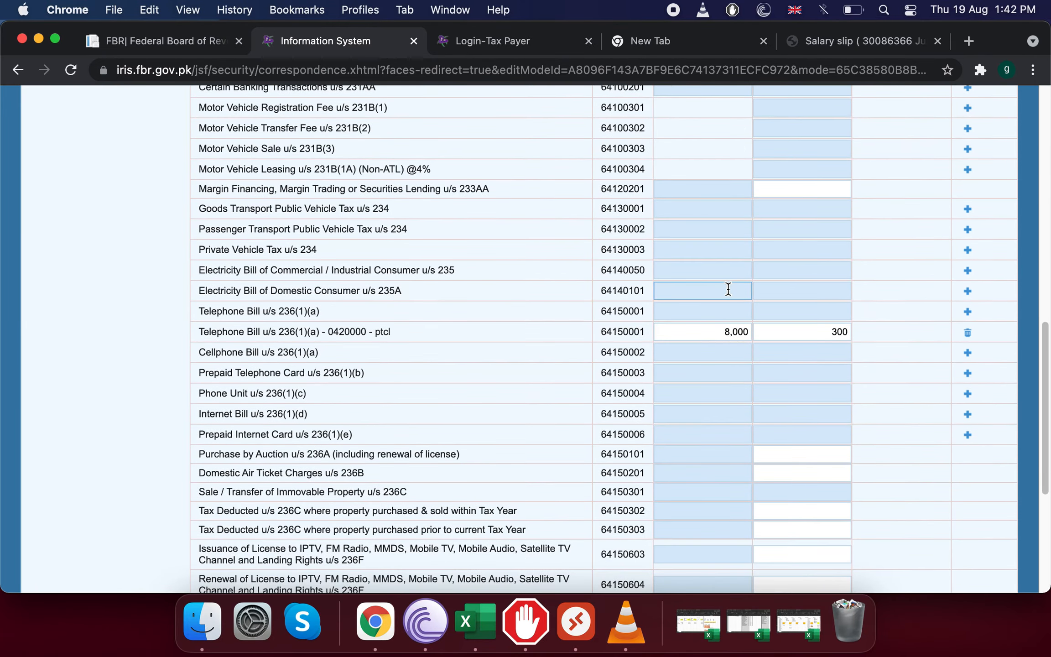
{"action": "left_click", "coordinate": [968, 333]}
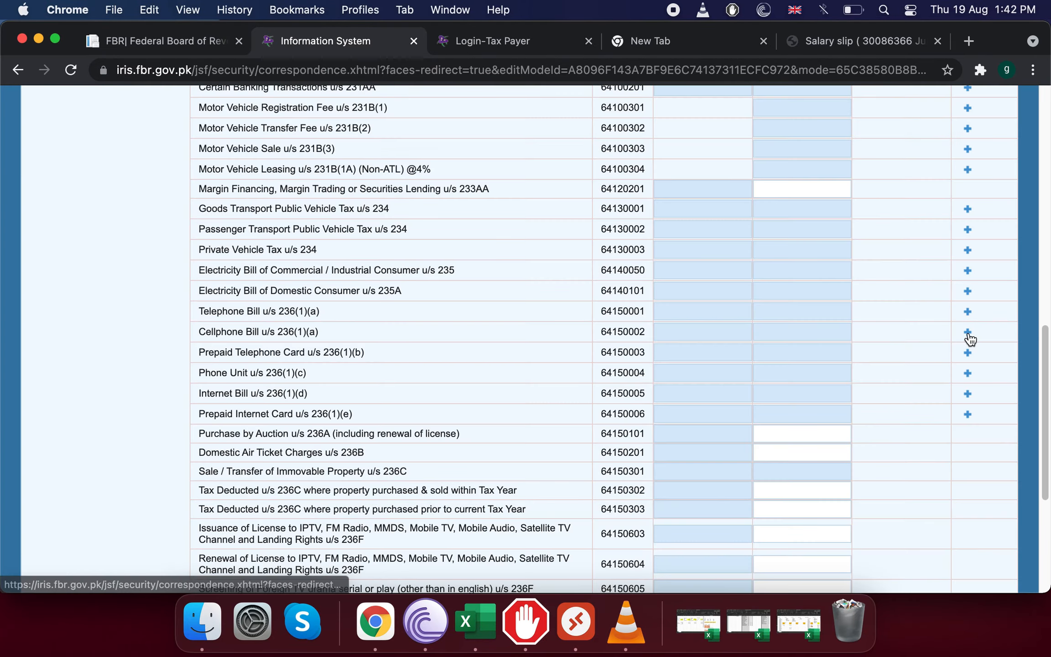
{"action": "scroll", "coordinate": [746, 288], "scroll_direction": "up", "scroll_amount": 15}
{"action": "scroll", "coordinate": [747, 287], "scroll_direction": "down", "scroll_amount": 2}
{"action": "left_click", "coordinate": [857, 257]}
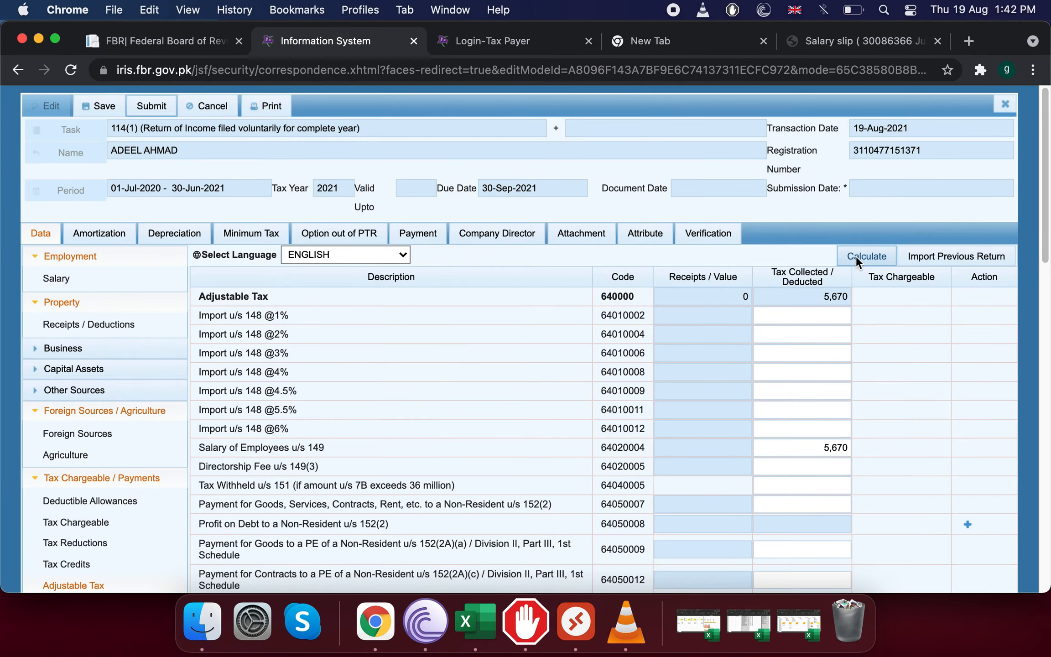
{"action": "left_click", "coordinate": [856, 257]}
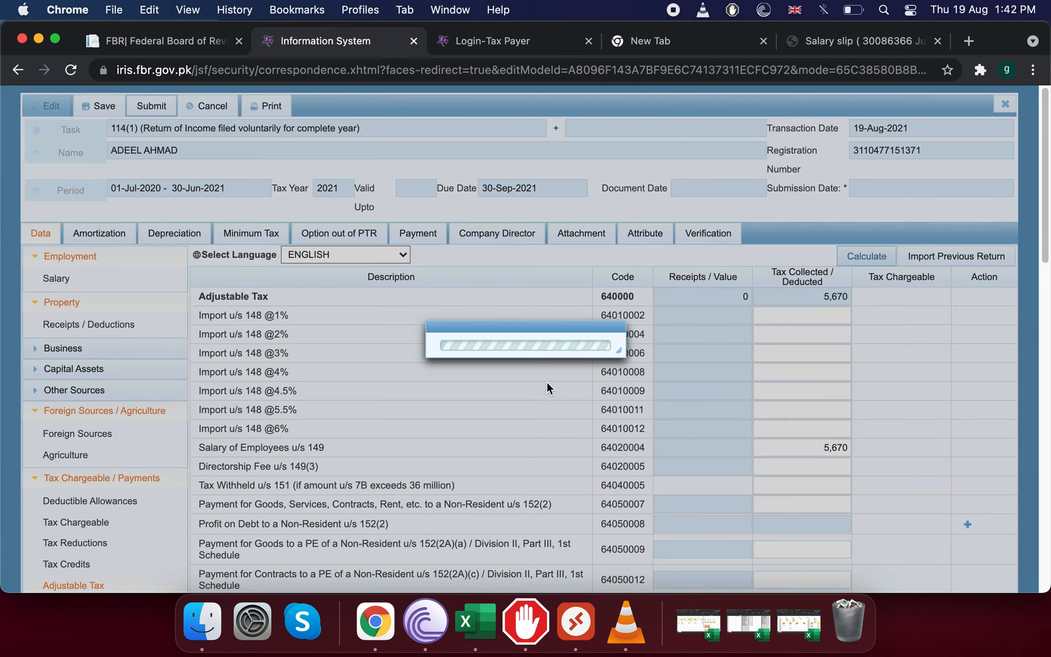
{"action": "scroll", "coordinate": [812, 422], "scroll_direction": "down", "scroll_amount": 20}
{"action": "scroll", "coordinate": [263, 312], "scroll_direction": "up", "scroll_amount": 15}
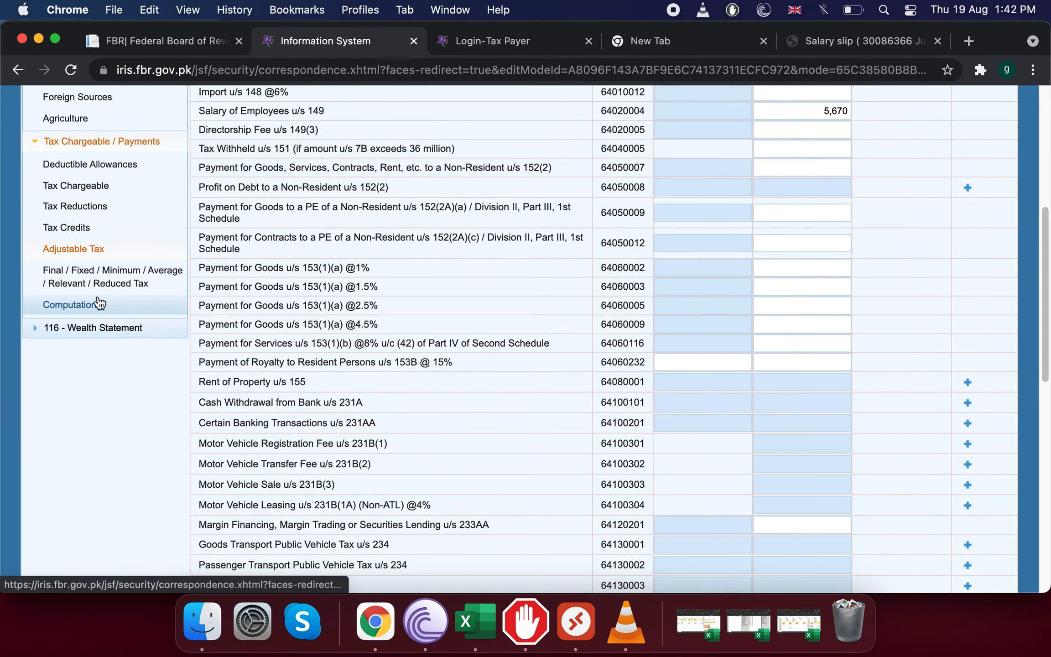
Bring up the return's Computations page and scan its summary table.
{"action": "left_click", "coordinate": [100, 304]}
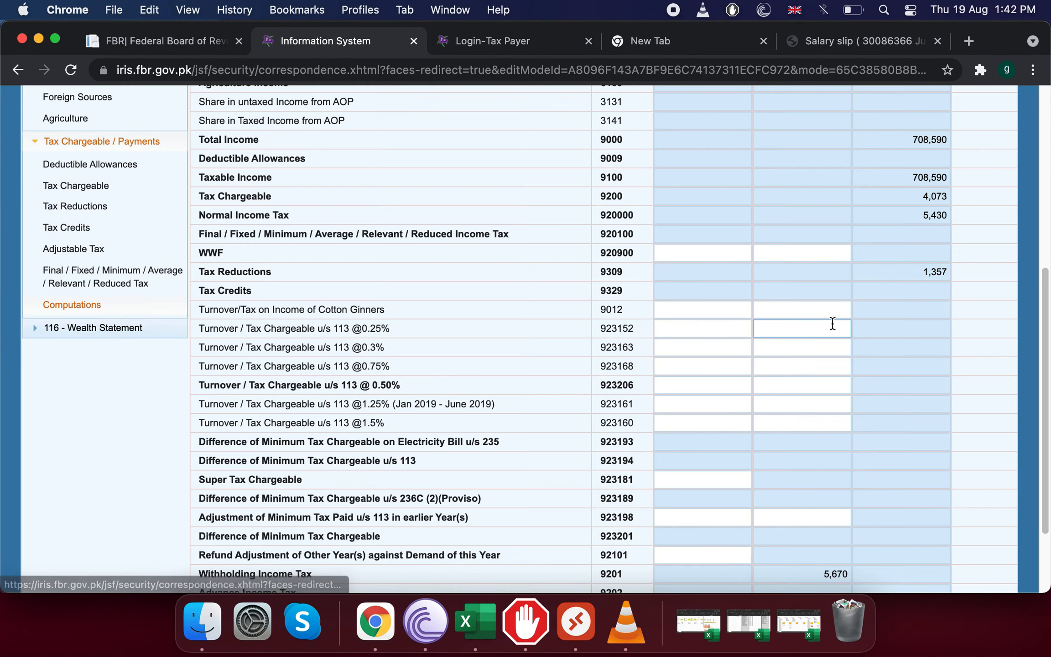
{"action": "scroll", "coordinate": [833, 323], "scroll_direction": "down", "scroll_amount": 5}
{"action": "scroll", "coordinate": [832, 323], "scroll_direction": "up", "scroll_amount": 20}
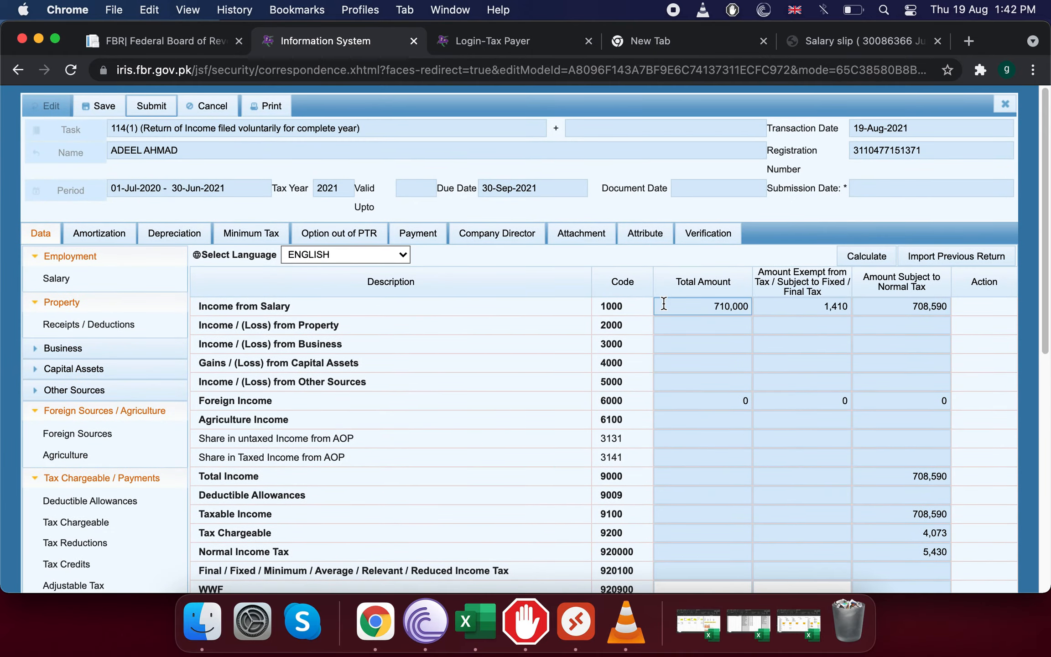
{"action": "scroll", "coordinate": [662, 302], "scroll_direction": "down", "scroll_amount": 8}
{"action": "scroll", "coordinate": [664, 303], "scroll_direction": "up", "scroll_amount": 10}
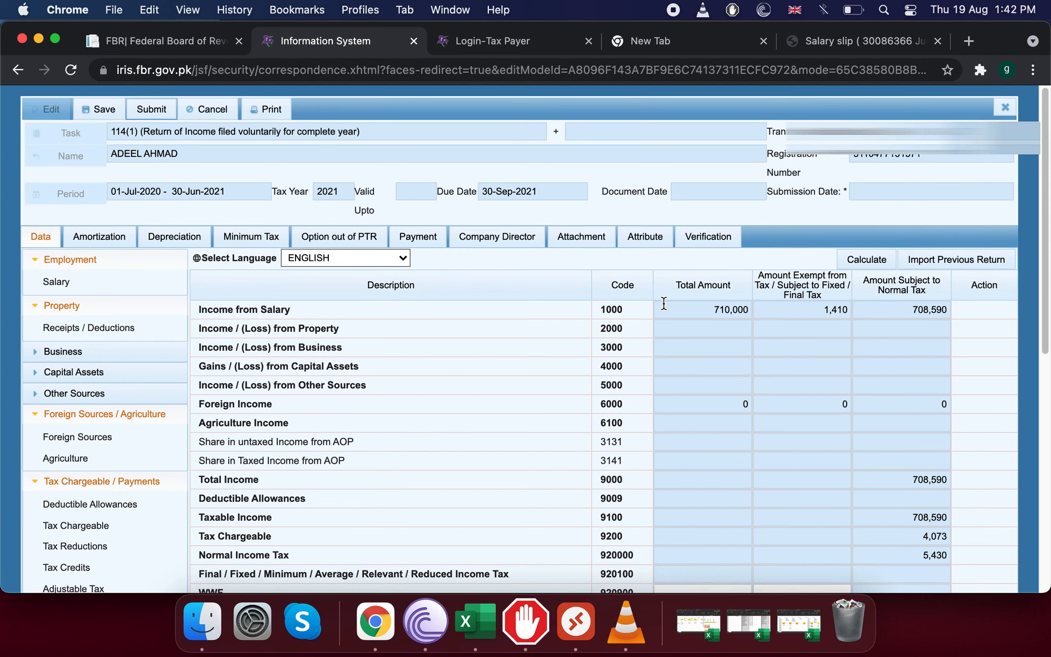
Verify the salary amounts: 710,000 total, 1,410 exempt, 708,590 subject to normal tax.
{"action": "left_click", "coordinate": [664, 303]}
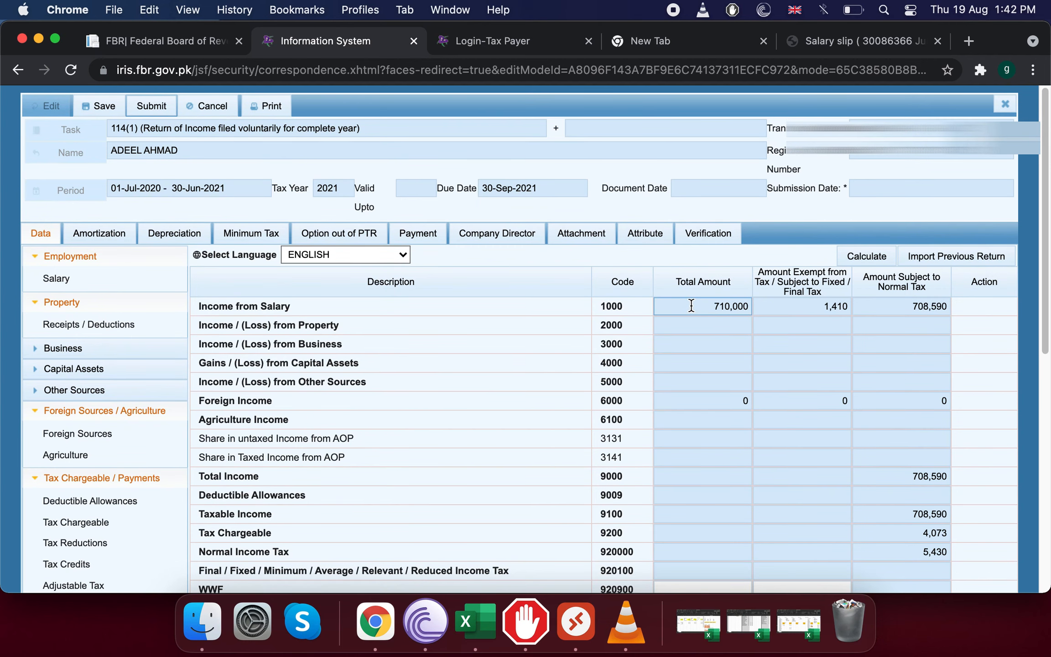
{"action": "left_click", "coordinate": [796, 307]}
{"action": "left_click", "coordinate": [917, 315]}
{"action": "left_click_drag", "start_coordinate": [907, 314], "coordinate": [974, 314]}
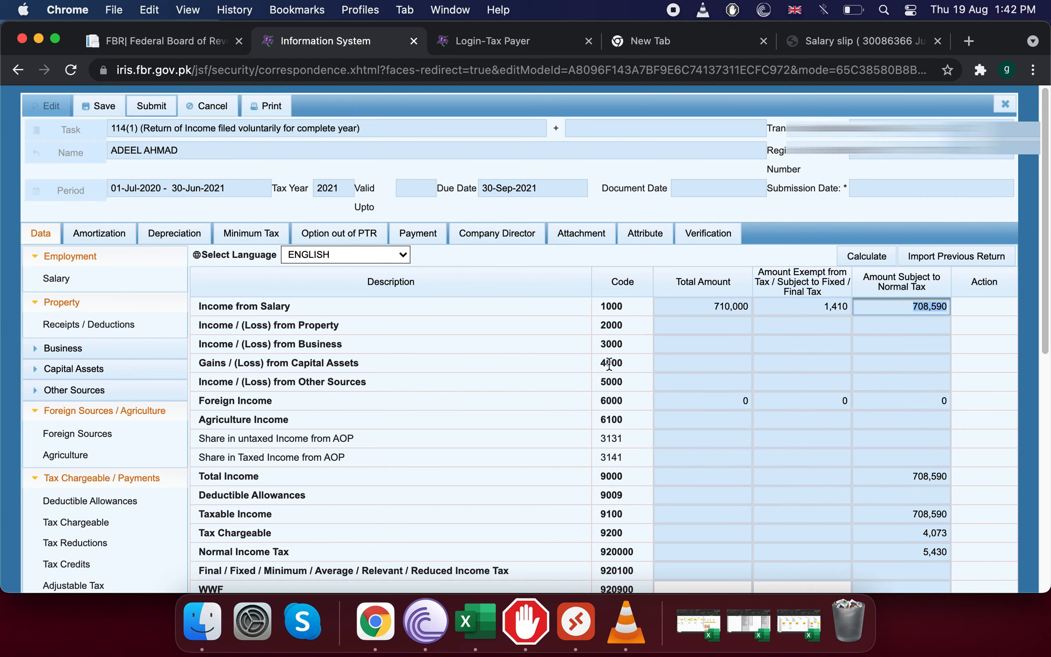
{"action": "scroll", "coordinate": [736, 498], "scroll_direction": "down", "scroll_amount": 2}
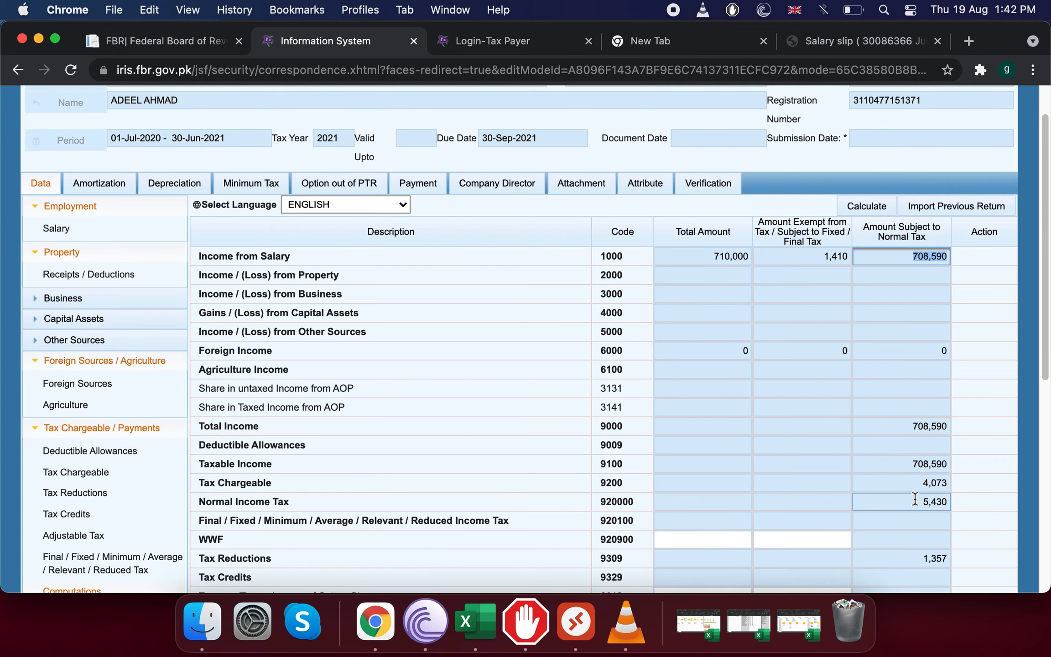
{"action": "scroll", "coordinate": [915, 499], "scroll_direction": "down", "scroll_amount": 2}
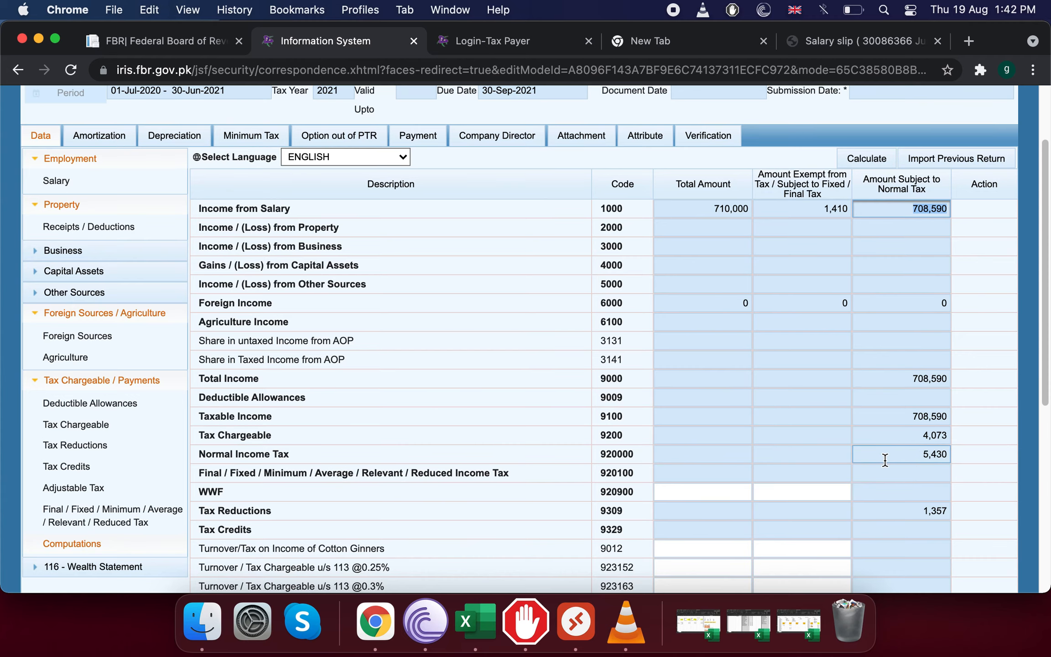
{"action": "scroll", "coordinate": [885, 459], "scroll_direction": "down", "scroll_amount": 10}
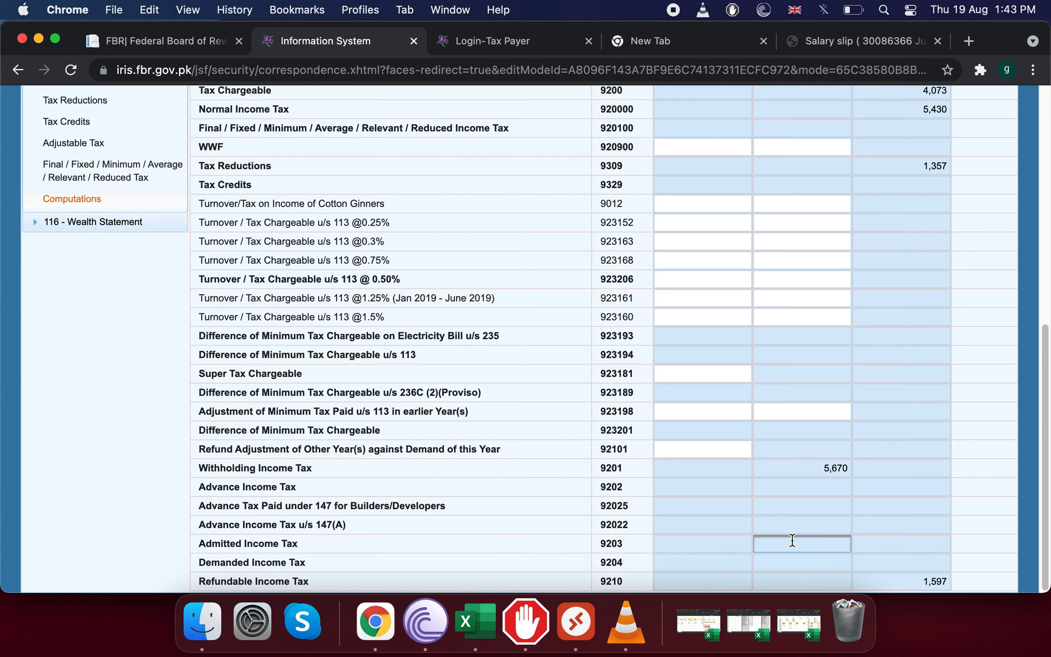
{"action": "scroll", "coordinate": [1002, 194], "scroll_direction": "up", "scroll_amount": 2}
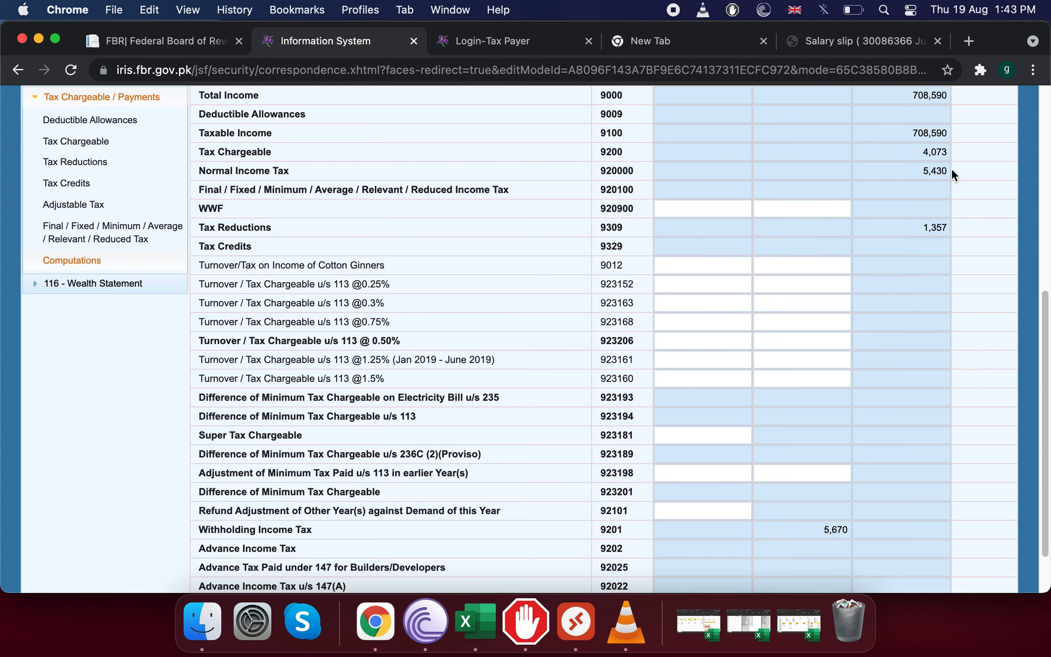
{"action": "scroll", "coordinate": [872, 234], "scroll_direction": "down", "scroll_amount": 3}
{"action": "scroll", "coordinate": [763, 504], "scroll_direction": "up", "scroll_amount": 1}
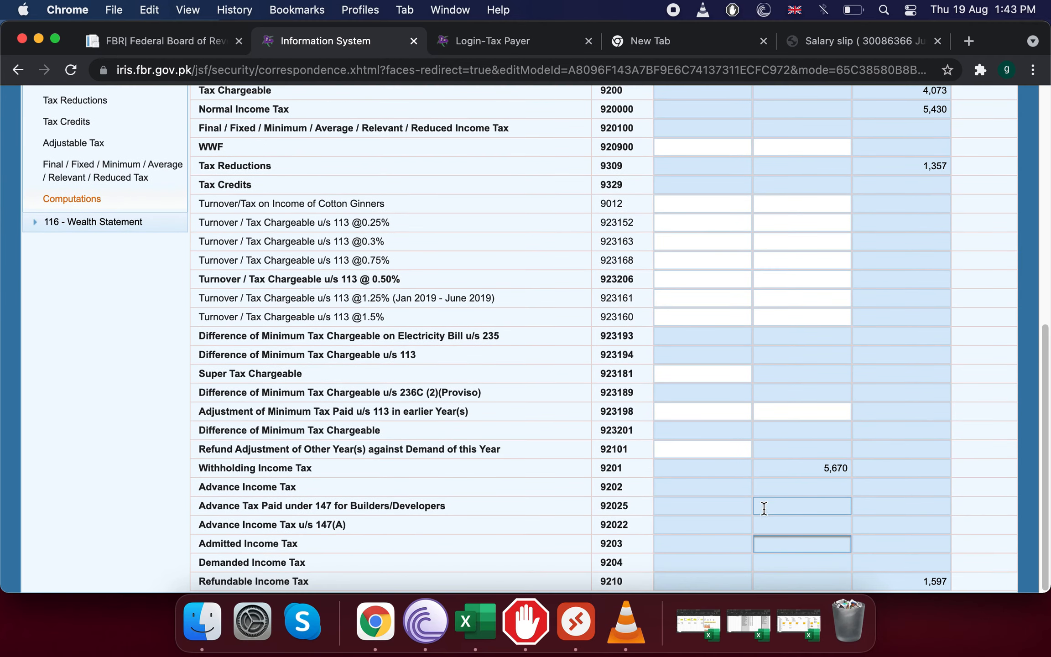
{"action": "scroll", "coordinate": [946, 107], "scroll_direction": "down", "scroll_amount": 1}
{"action": "scroll", "coordinate": [823, 507], "scroll_direction": "up", "scroll_amount": 5}
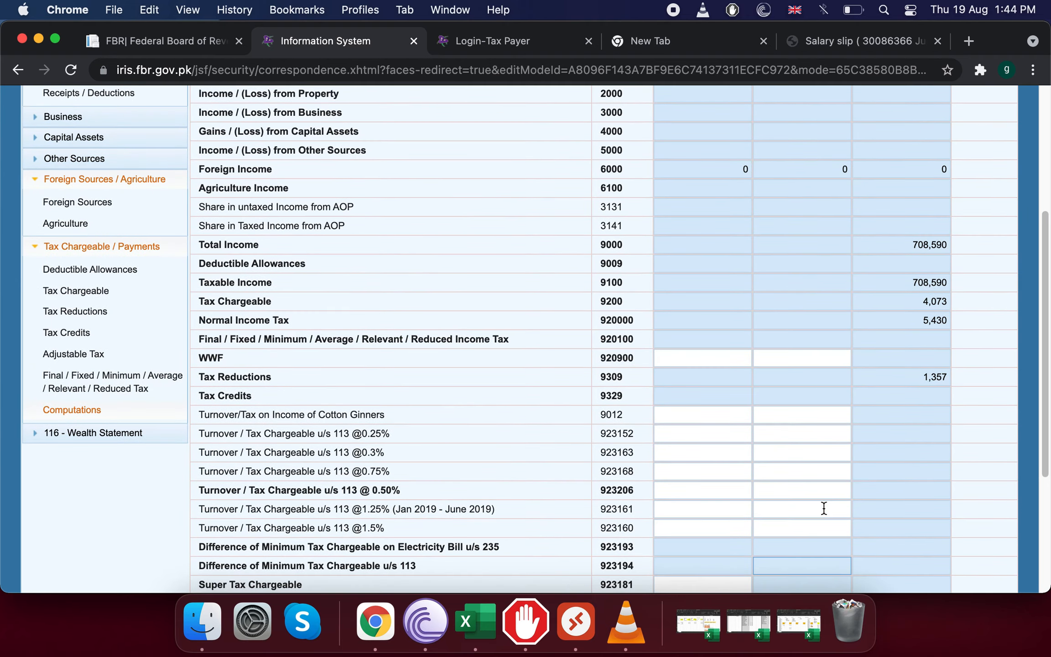
{"action": "scroll", "coordinate": [823, 507], "scroll_direction": "up", "scroll_amount": 3}
{"action": "scroll", "coordinate": [824, 508], "scroll_direction": "down", "scroll_amount": 7}
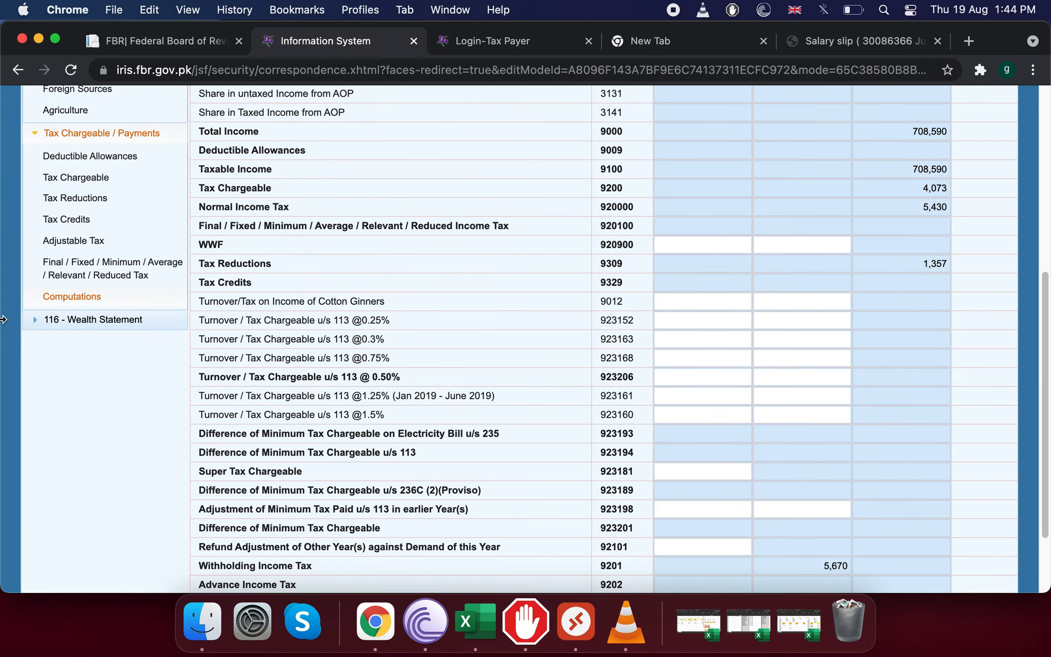
Expand the 116 Wealth Statement node and highlight the 708,590 taxable salary figure.
{"action": "left_click", "coordinate": [33, 324]}
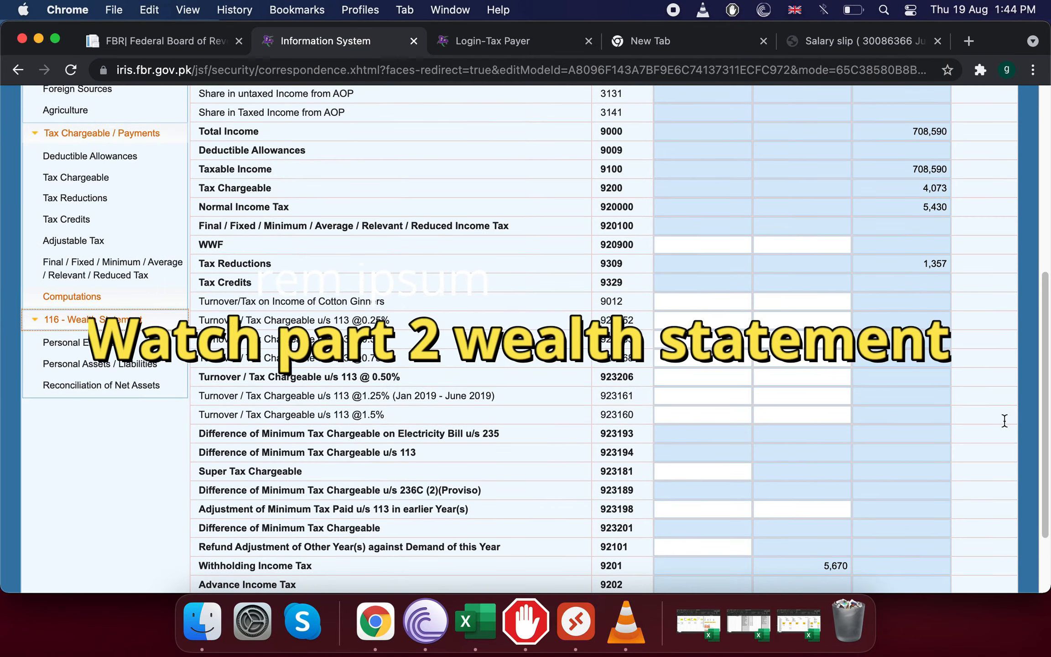
{"action": "scroll", "coordinate": [1004, 420], "scroll_direction": "up", "scroll_amount": 8}
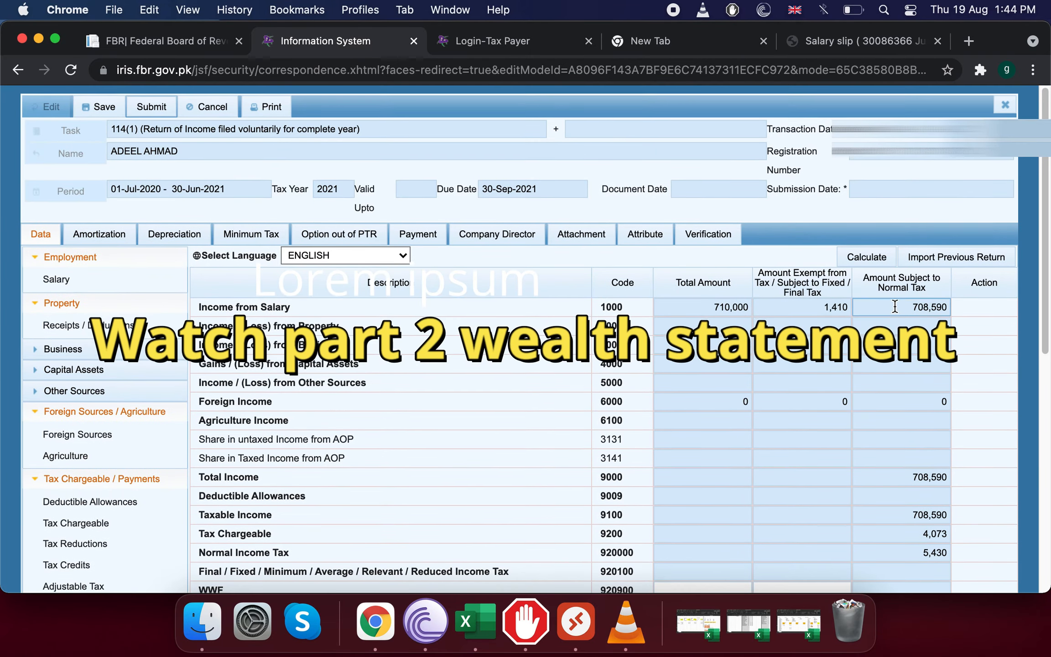
{"action": "left_click_drag", "start_coordinate": [895, 307], "coordinate": [955, 310]}
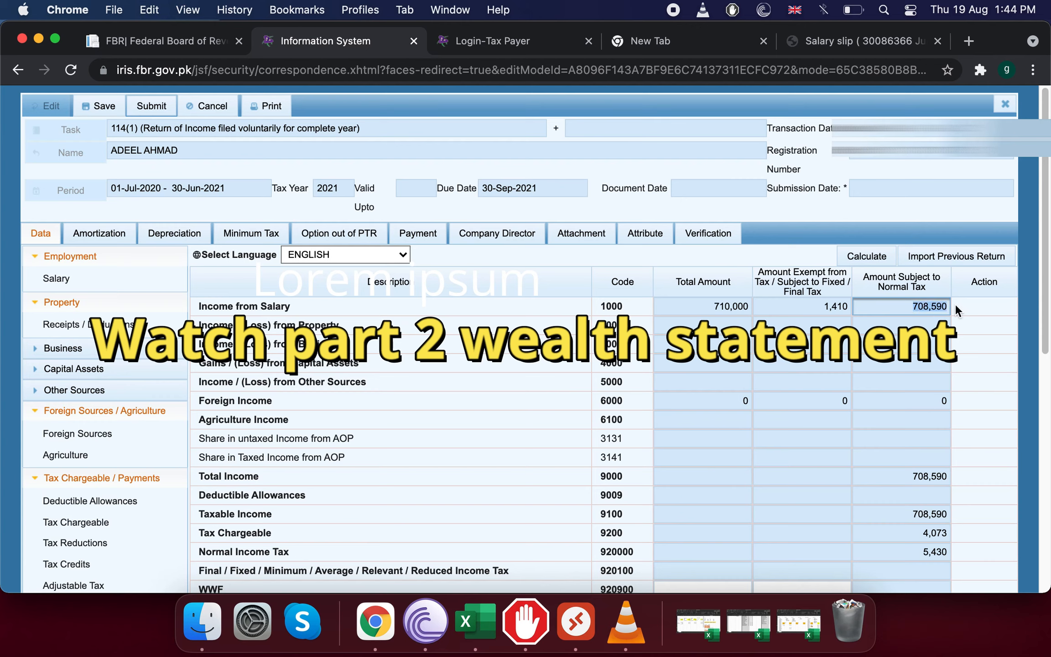